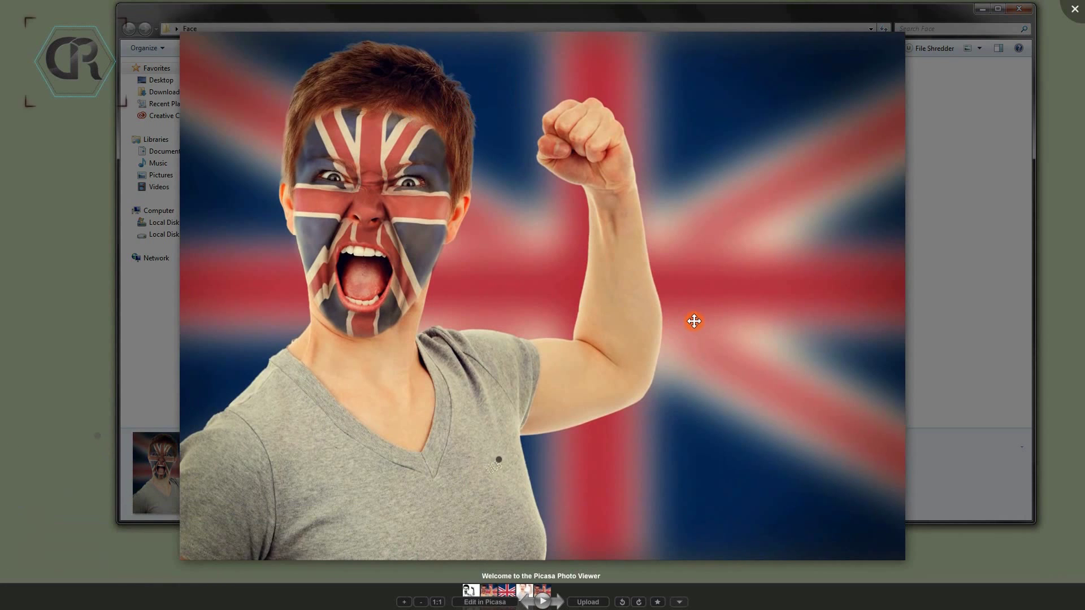
# Examine the flag-painted face in the finished Warp Texture2.jpg up close, and put the image and its folder away
pyautogui.scroll(3, 271, 211)
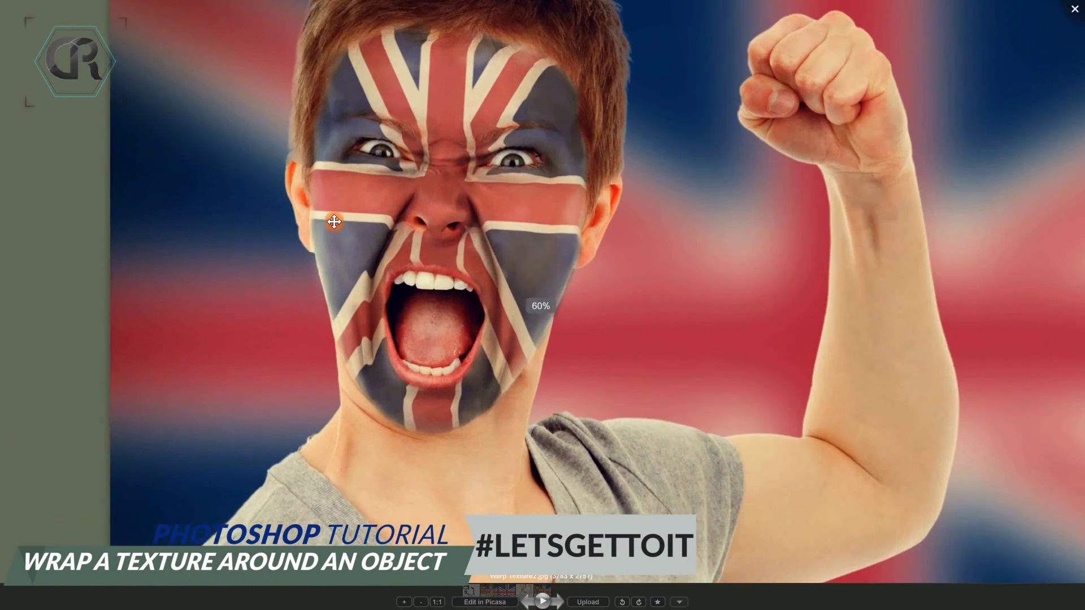
pyautogui.scroll(2, 496, 273)
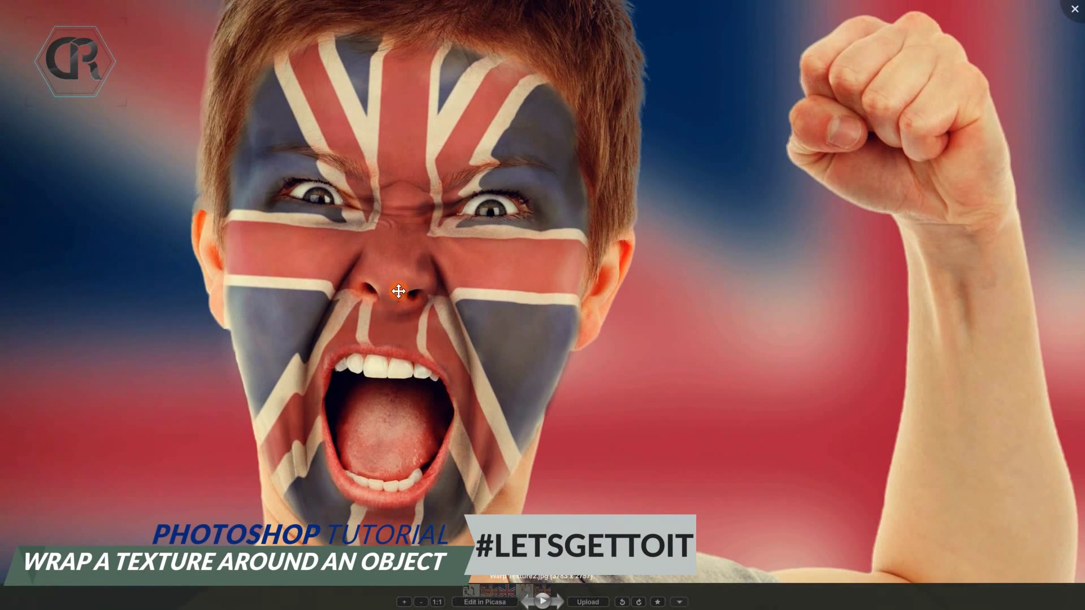
pyautogui.scroll(1, 516, 310)
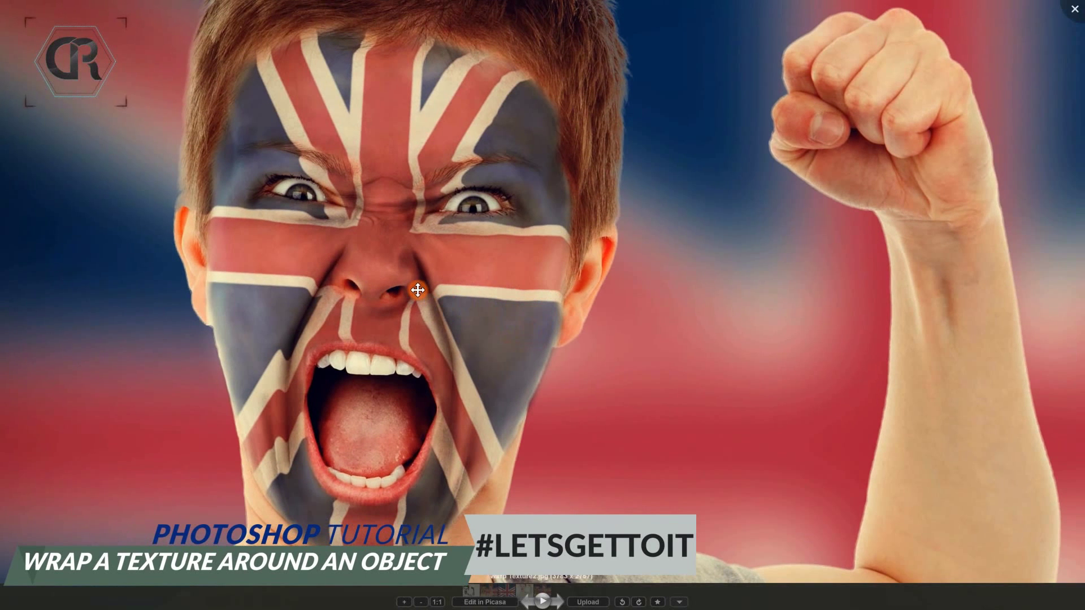
pyautogui.scroll(-3, 418, 290)
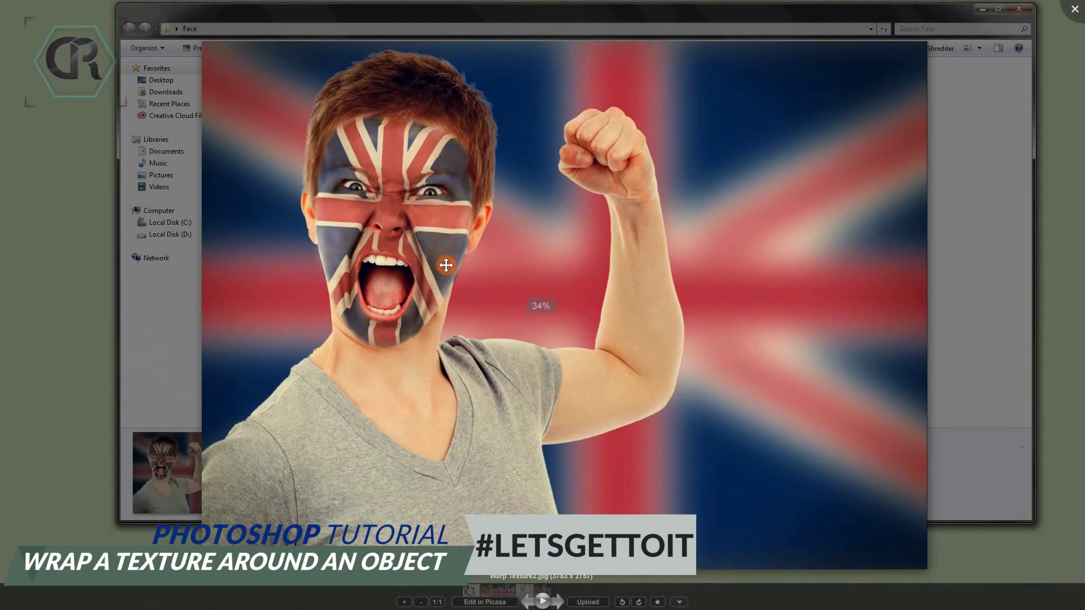
pyautogui.moveTo(608, 374); pyautogui.dragTo(603, 366)
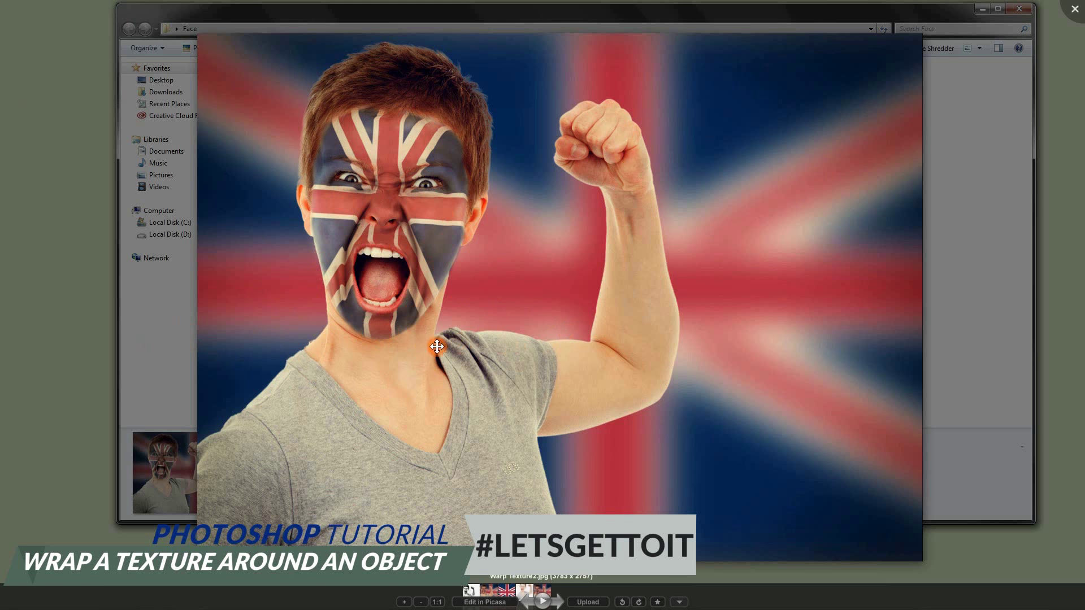
pyautogui.click(1074, 9)
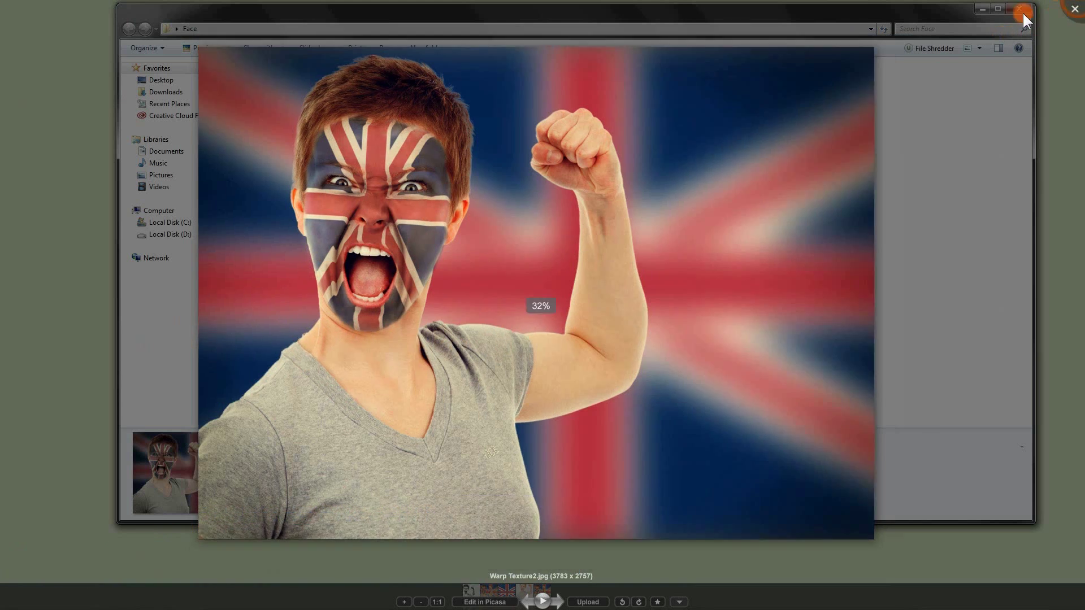
pyautogui.click(979, 8)
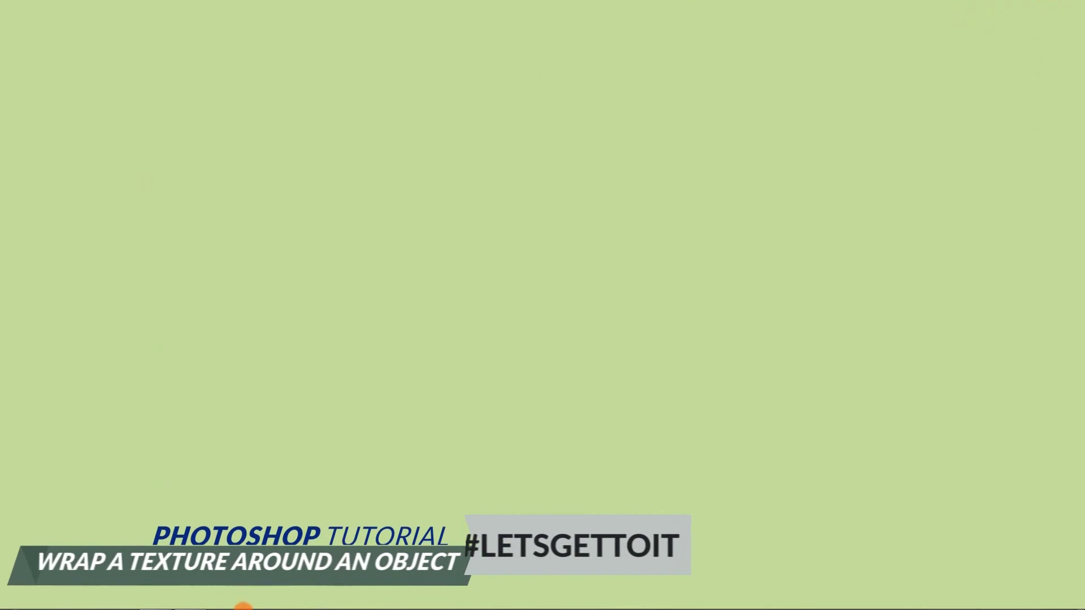
# Open Warp Texture1.jpg from the Face folder in Photoshop and fit the image to the screen
pyautogui.click(195, 605)
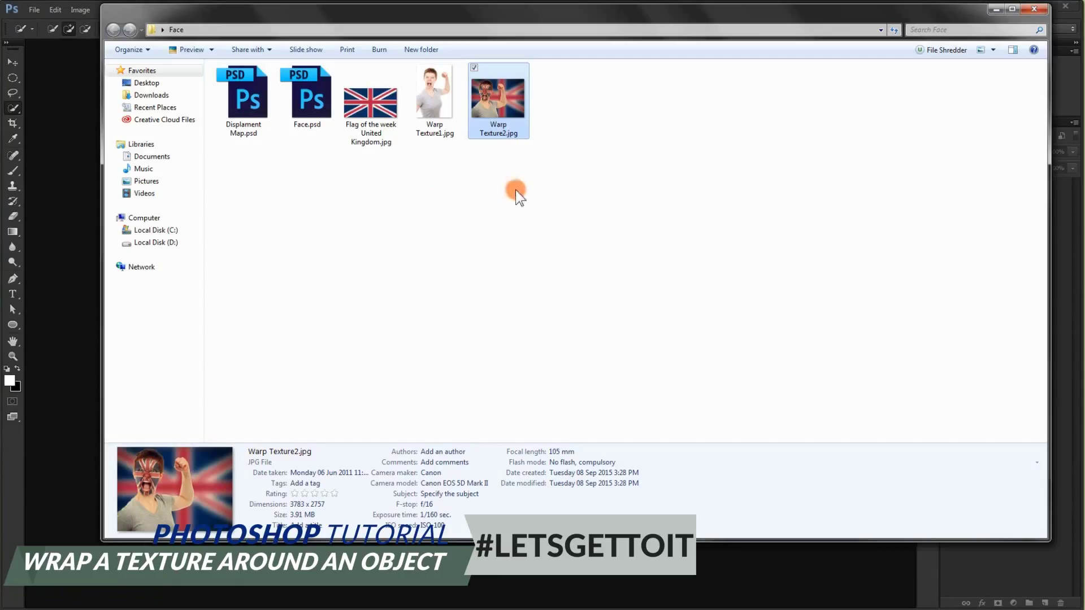
pyautogui.click(441, 133)
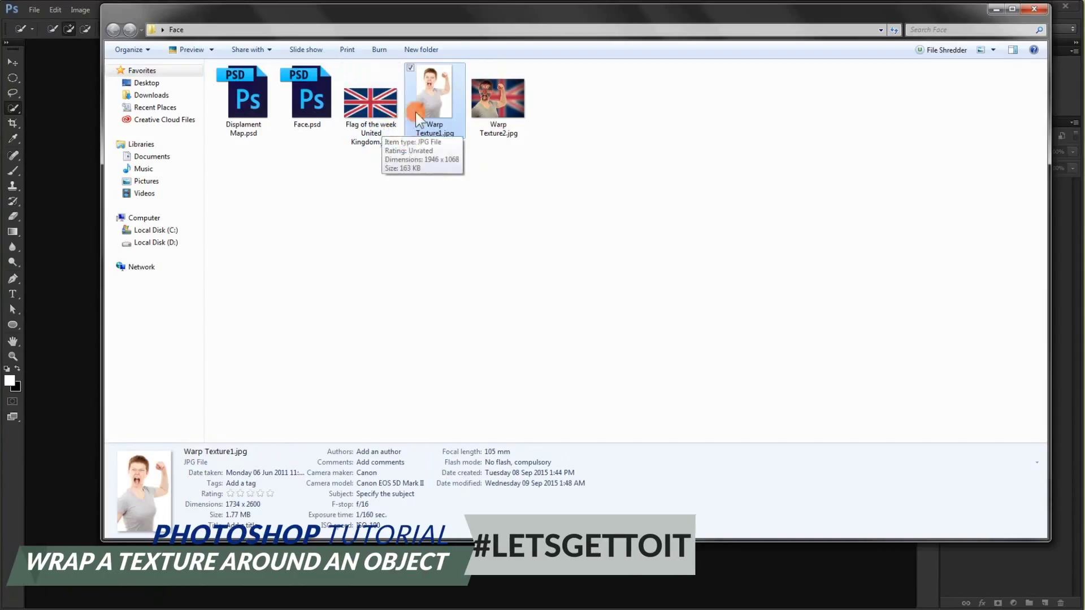
pyautogui.moveTo(416, 113); pyautogui.dragTo(209, 225)
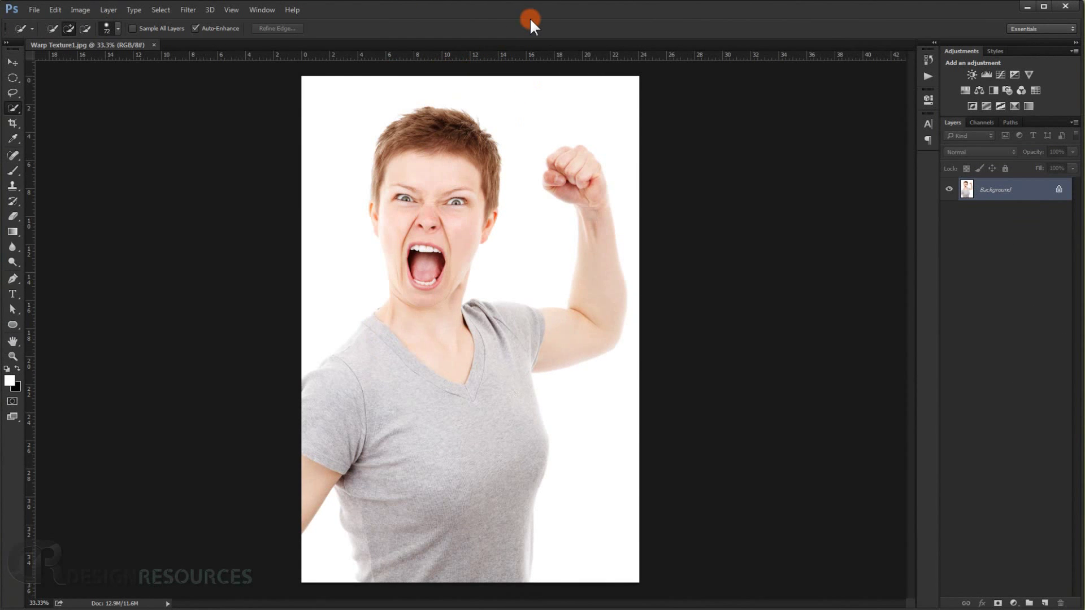
pyautogui.hotkey('ctrl', '0')
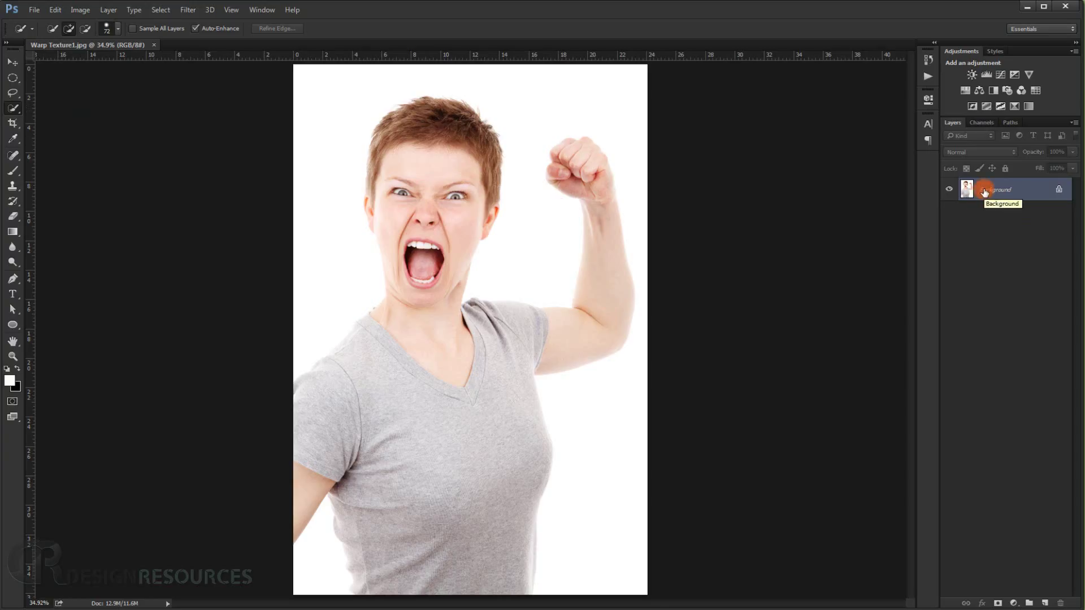
# Duplicate the Background layer and darken the copy with Levels, using input black 90 and midtones 0.70
pyautogui.hotkey('ctrl', 'j')
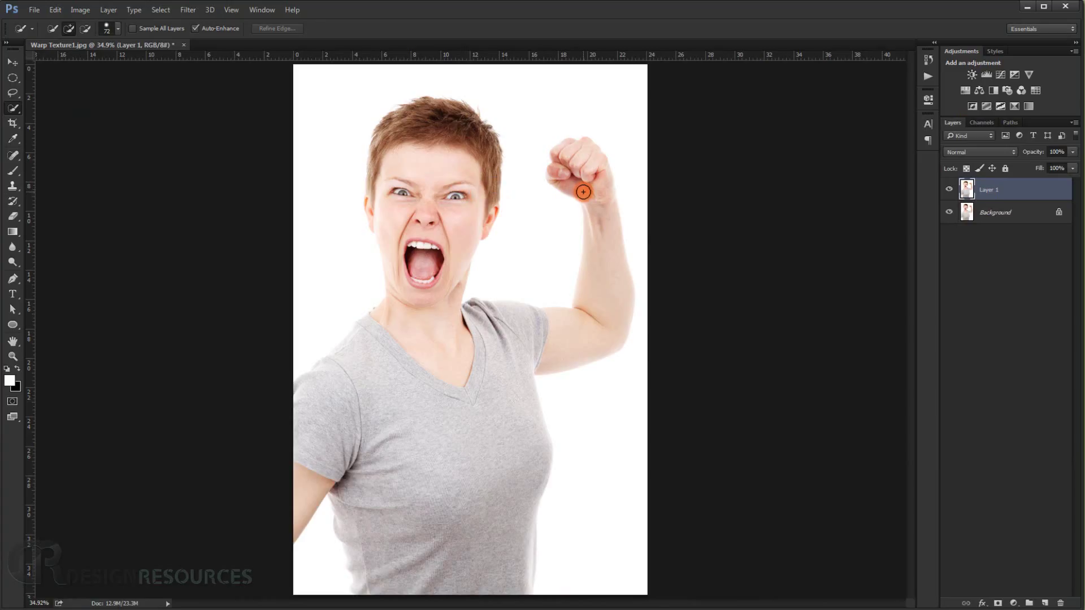
pyautogui.hotkey('ctrl', 'l')
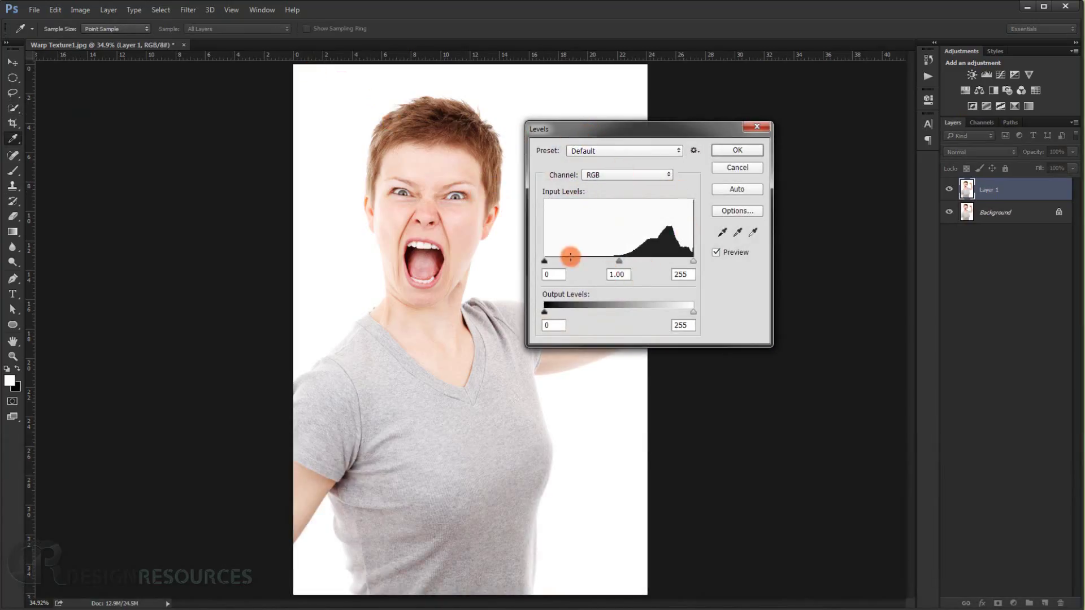
pyautogui.moveTo(544, 261); pyautogui.dragTo(650, 262)
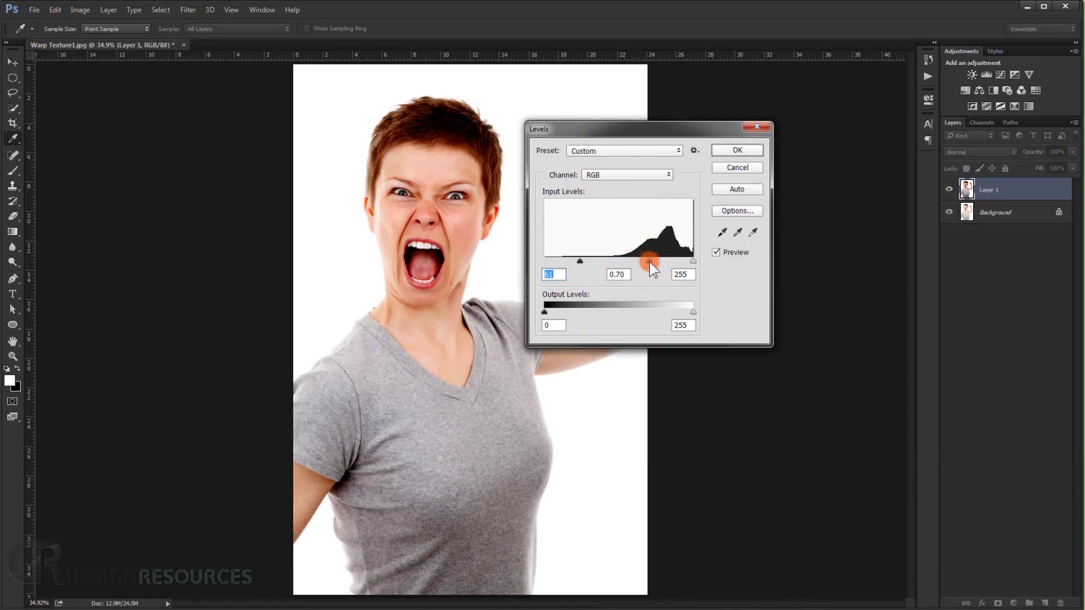
pyautogui.moveTo(639, 127); pyautogui.dragTo(737, 138)
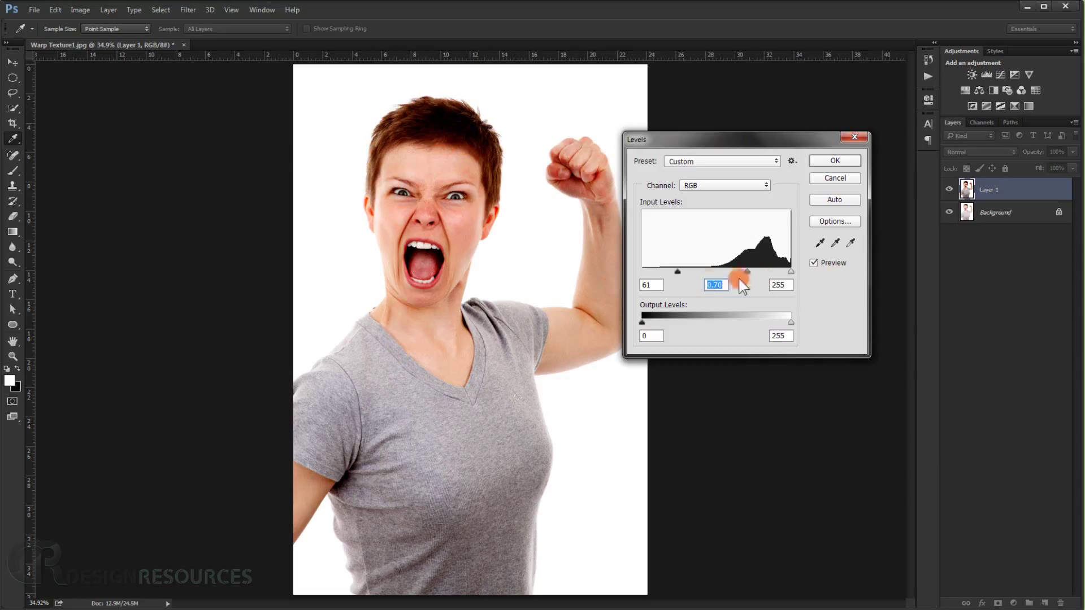
pyautogui.moveTo(676, 272); pyautogui.dragTo(694, 272)
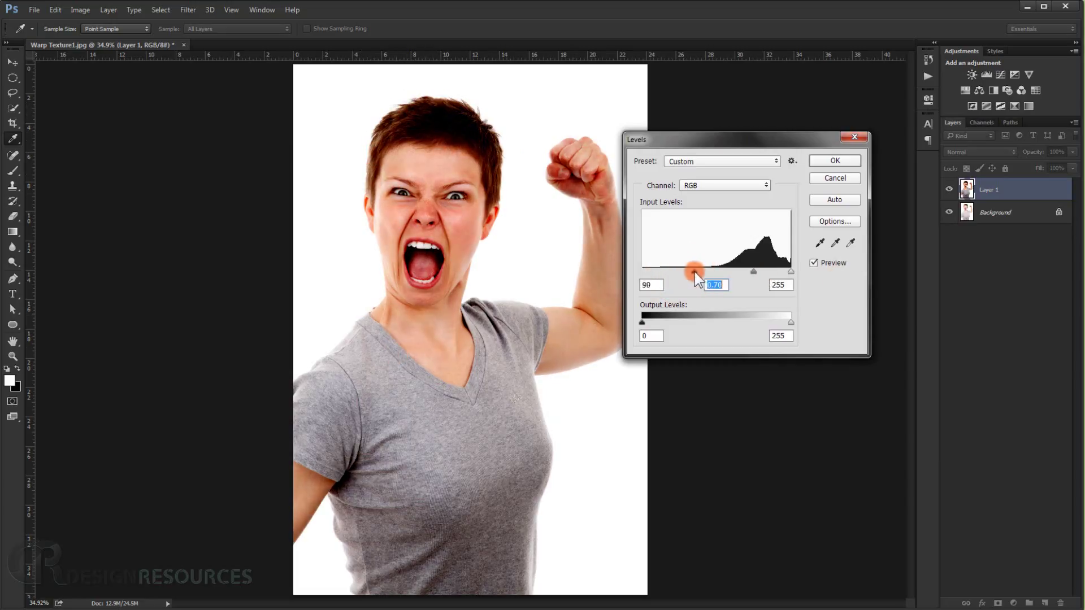
pyautogui.click(848, 161)
# Select the person's head, raised arm, torso and sleeve with the Quick Selection tool
pyautogui.press('w')
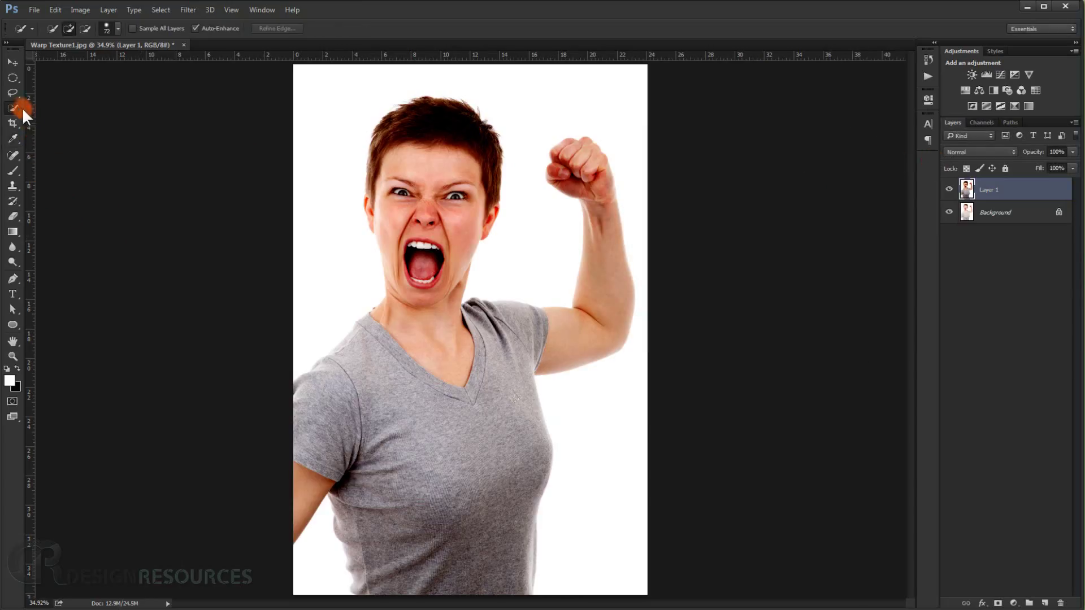
pyautogui.moveTo(16, 104); pyautogui.dragTo(68, 109)
pyautogui.moveTo(452, 138); pyautogui.dragTo(436, 113)
pyautogui.moveTo(417, 315)
pyautogui.mouseDown()
pyautogui.moveTo(458, 365)
pyautogui.moveTo(483, 355)
pyautogui.moveTo(474, 332)
pyautogui.moveTo(589, 331)
pyautogui.moveTo(610, 312)
pyautogui.mouseUp()
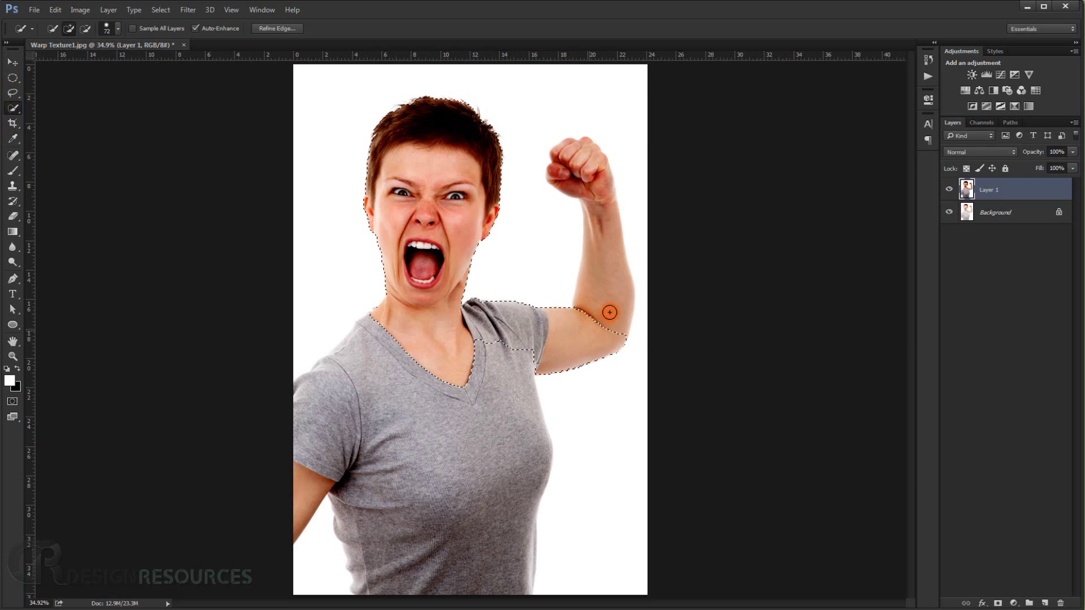
pyautogui.moveTo(566, 356)
pyautogui.mouseDown()
pyautogui.moveTo(527, 358)
pyautogui.moveTo(516, 340)
pyautogui.moveTo(483, 561)
pyautogui.mouseUp()
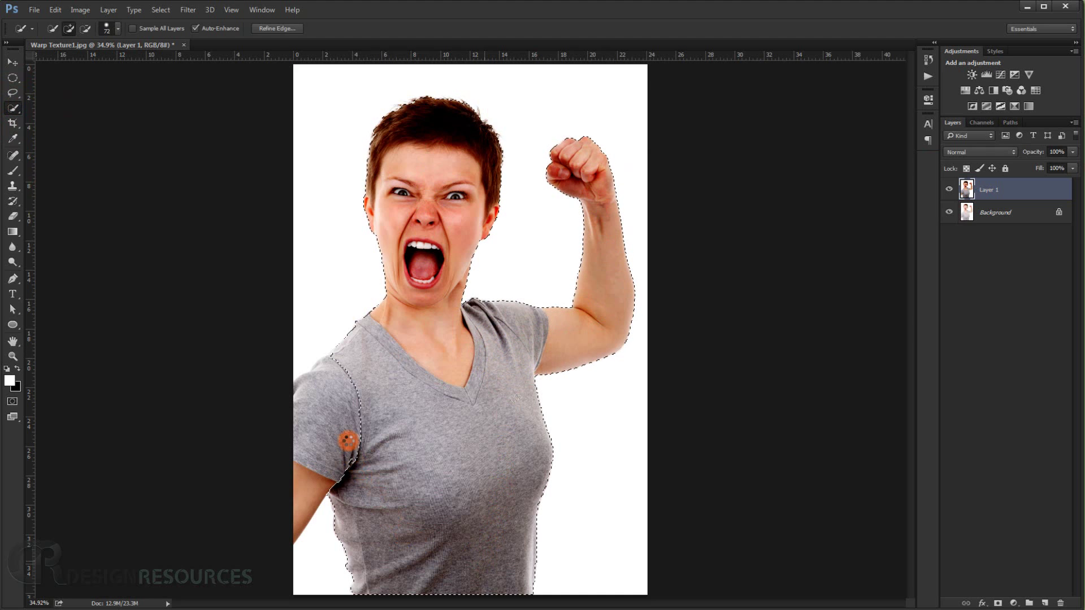
pyautogui.moveTo(350, 395)
pyautogui.mouseDown()
pyautogui.moveTo(349, 375)
pyautogui.moveTo(283, 525)
pyautogui.mouseUp()
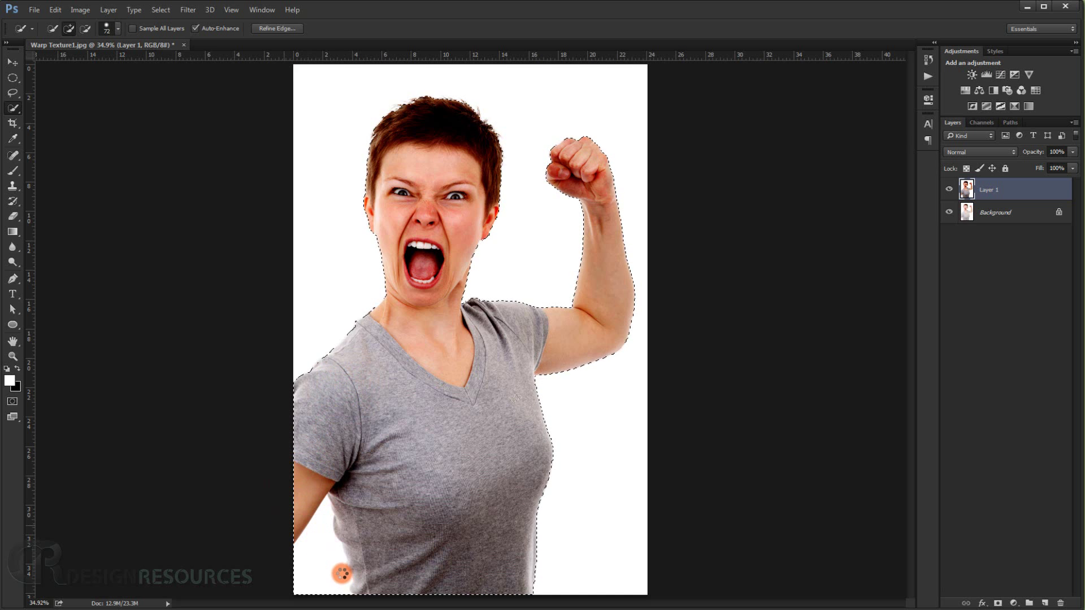
pyautogui.moveTo(342, 559); pyautogui.dragTo(345, 593)
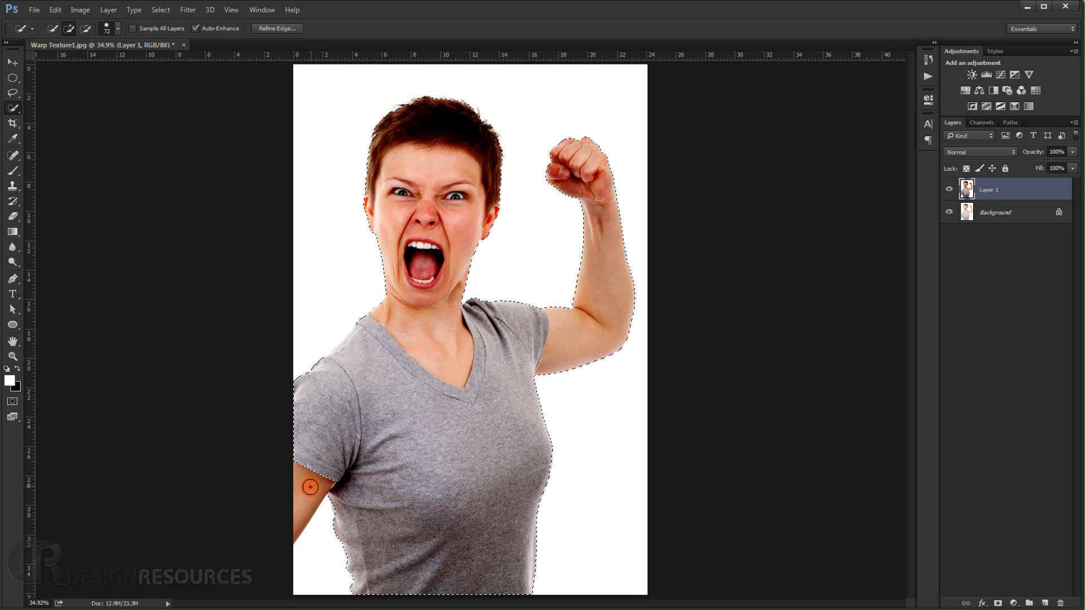
# Add the lowered forearm to the selection and subtract the white gap between that arm and the torso
pyautogui.scroll(3, 310, 487)
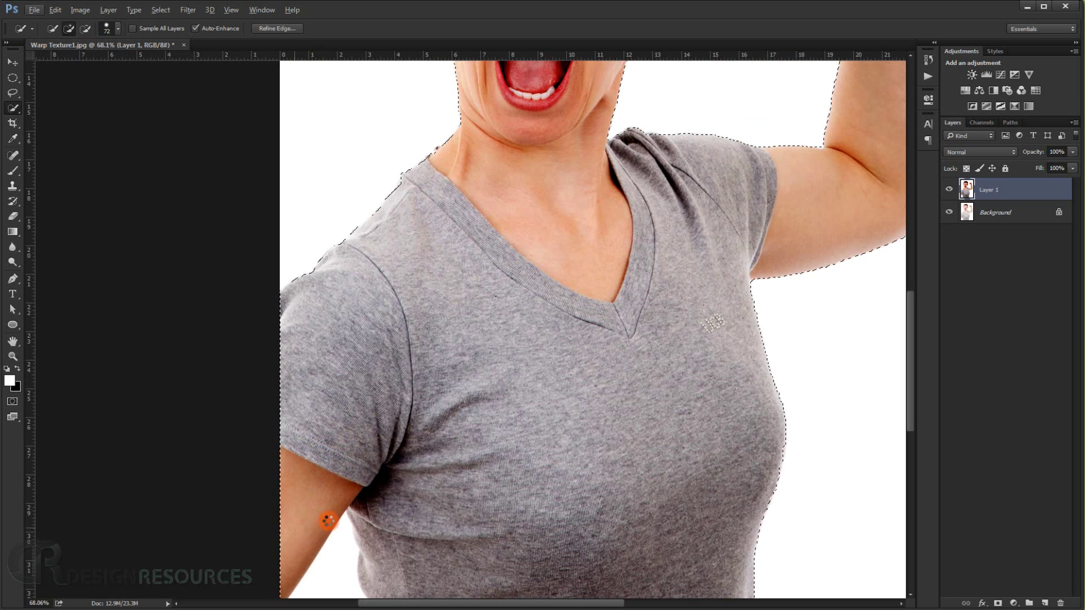
pyautogui.moveTo(328, 521); pyautogui.dragTo(356, 201)
pyautogui.scroll(-1, 380, 231)
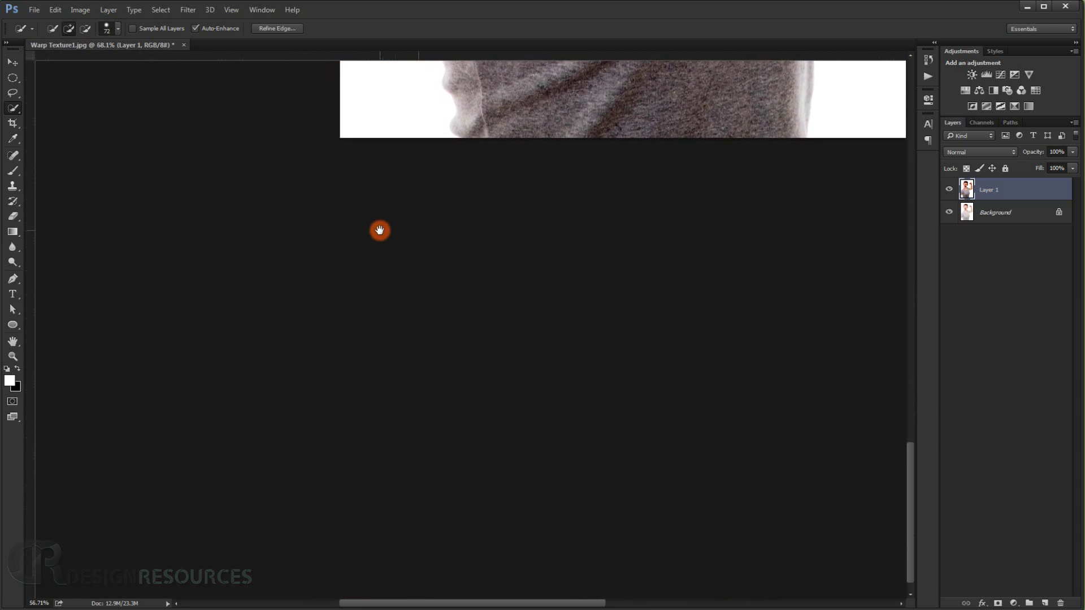
pyautogui.moveTo(473, 150); pyautogui.dragTo(453, 471)
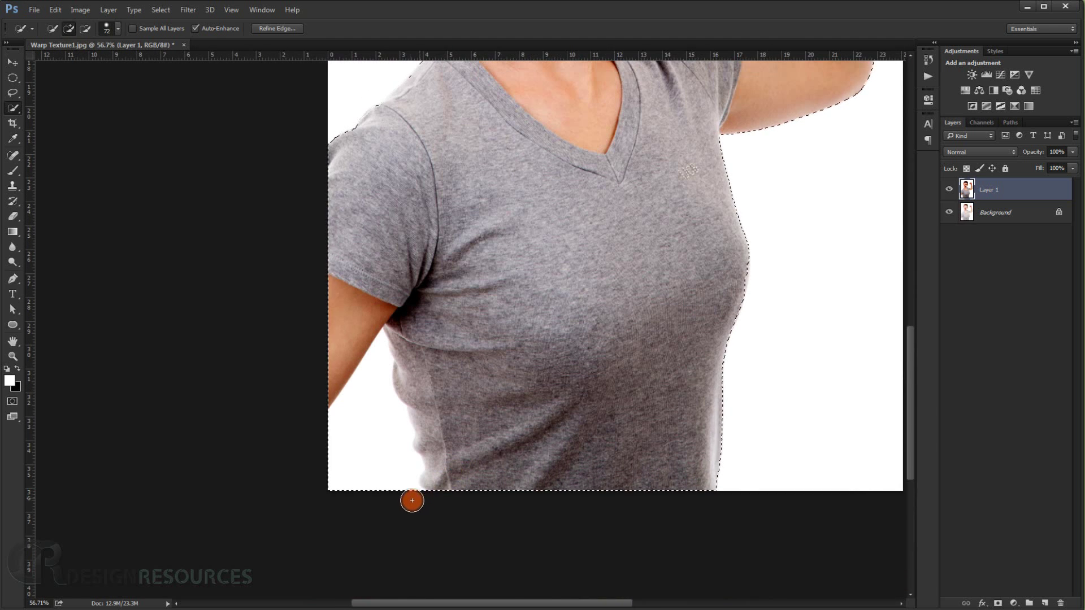
pyautogui.press('alt')
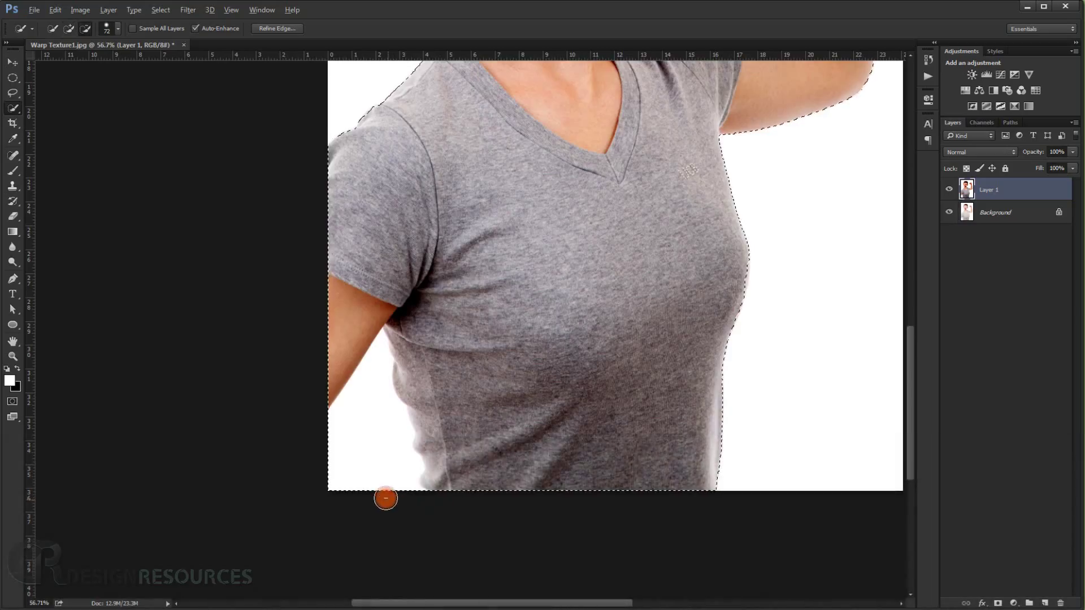
pyautogui.moveTo(385, 498)
pyautogui.mouseDown()
pyautogui.moveTo(379, 442)
pyautogui.moveTo(366, 479)
pyautogui.moveTo(394, 467)
pyautogui.mouseUp()
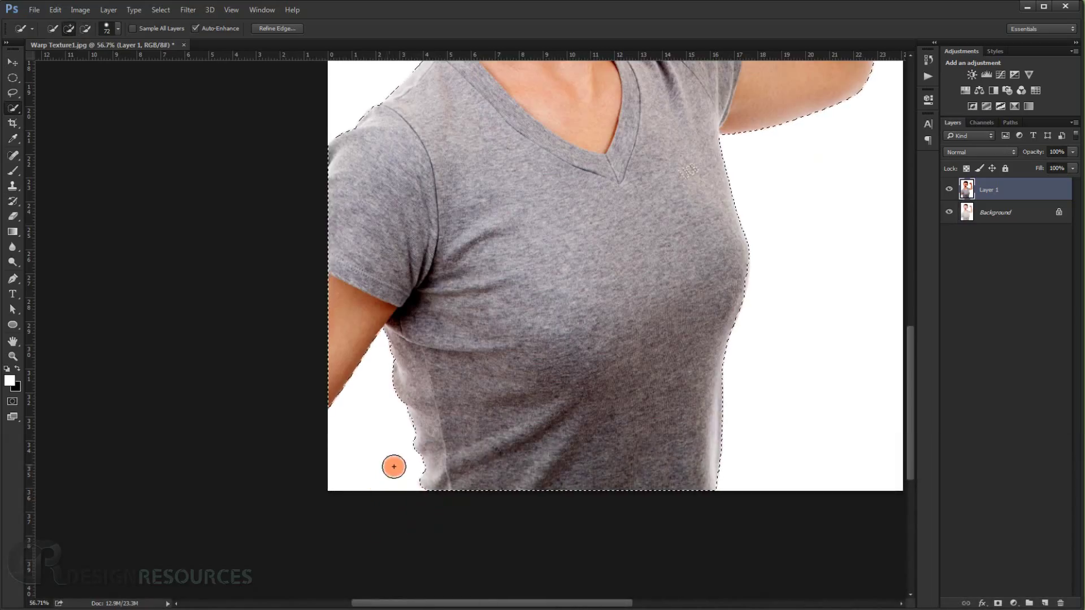
pyautogui.press('space')
pyautogui.moveTo(511, 185); pyautogui.dragTo(478, 429)
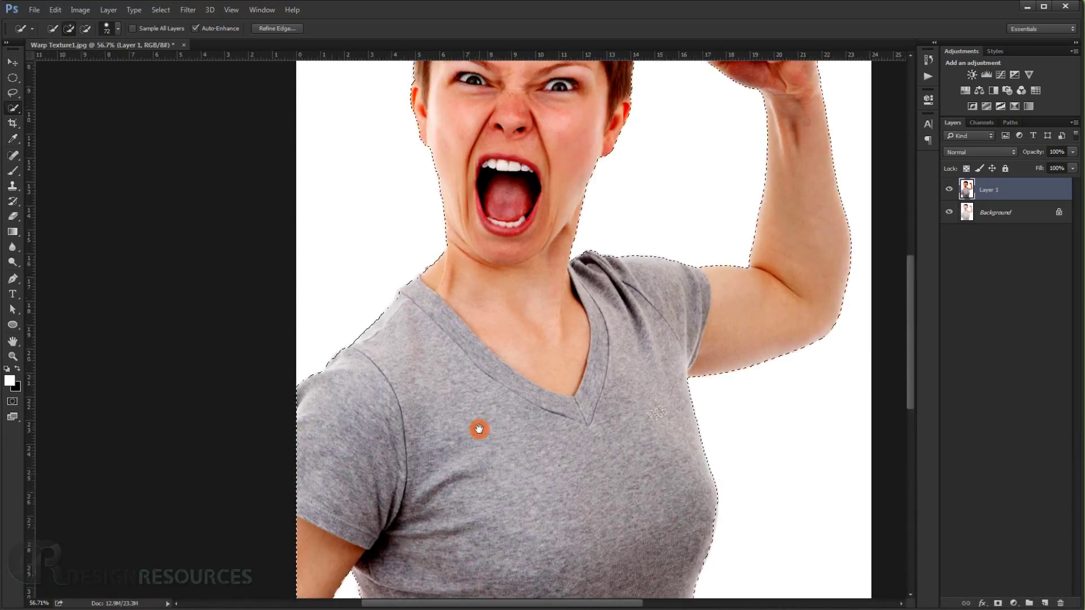
pyautogui.scroll(-4, 484, 312)
pyautogui.press('space')
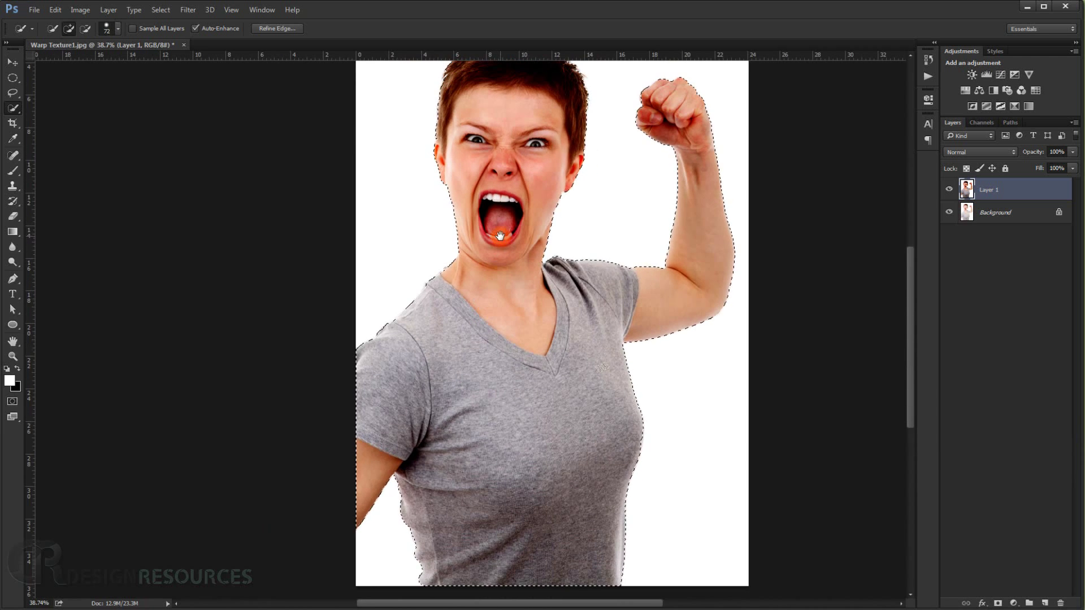
pyautogui.moveTo(500, 235); pyautogui.dragTo(498, 336)
pyautogui.click(277, 30)
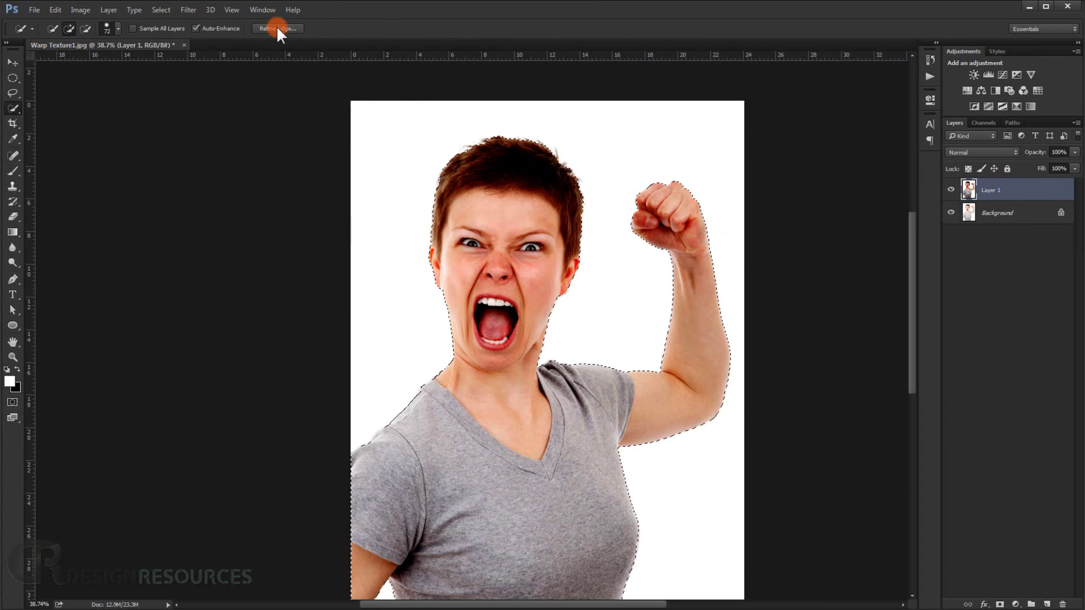
pyautogui.click(277, 29)
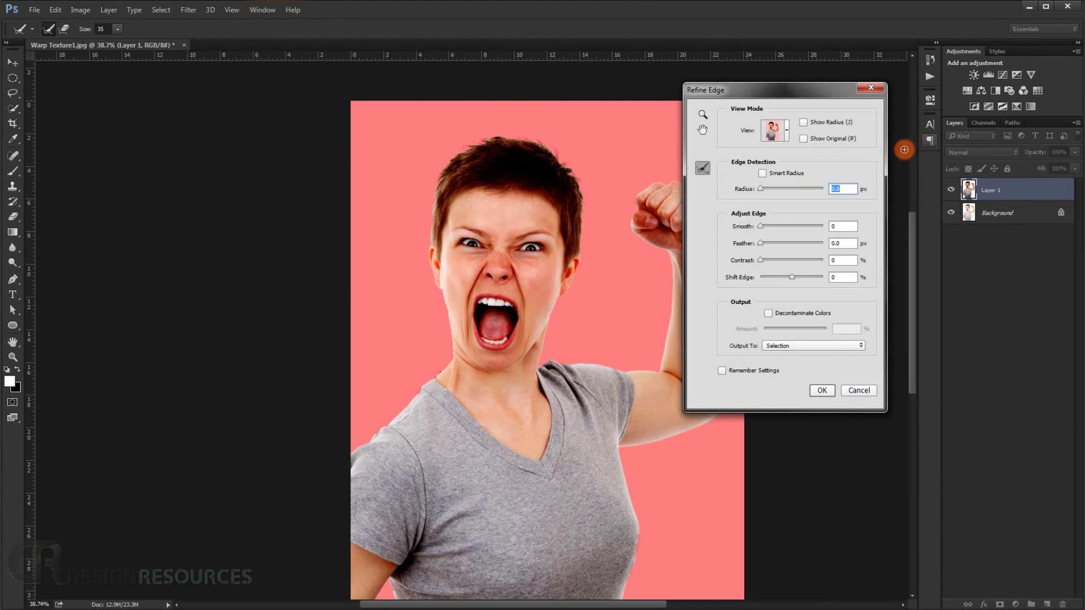
pyautogui.click(872, 87)
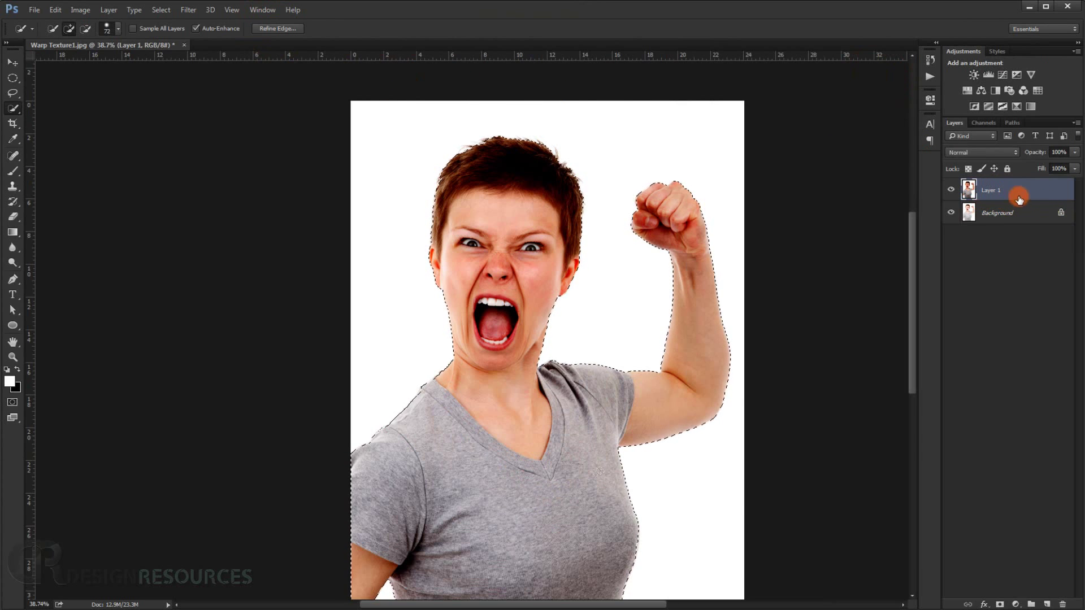
# Delete the darkened copy layer and select the original Background layer
pyautogui.moveTo(1019, 199); pyautogui.dragTo(1064, 603)
pyautogui.click(992, 194)
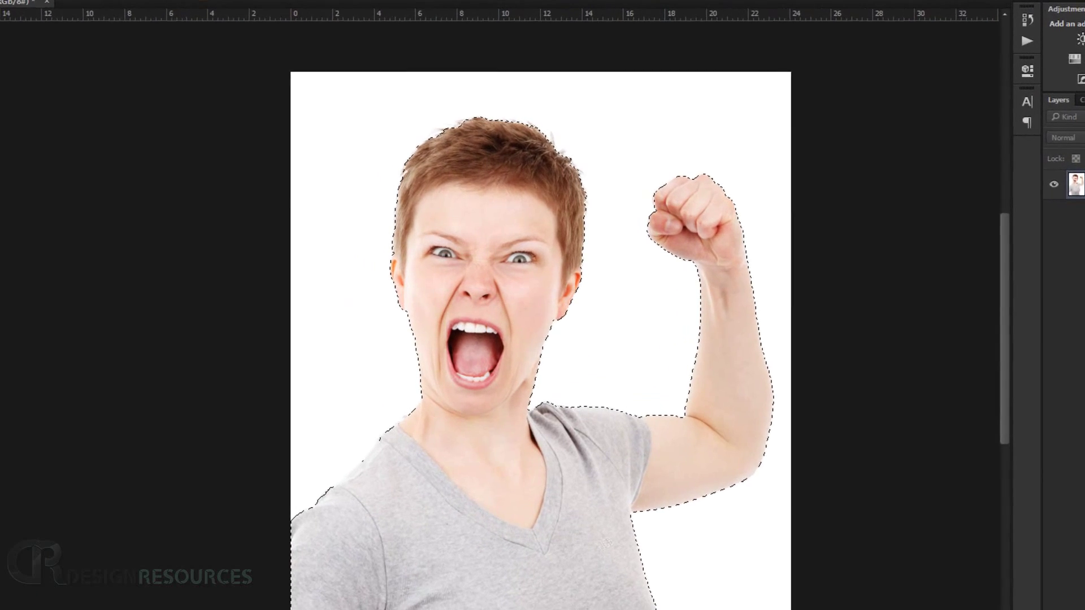
# Refine the selection edge using Smart Radius with a 1.0 px radius and a 1.2 px feather
pyautogui.click(202, 1)
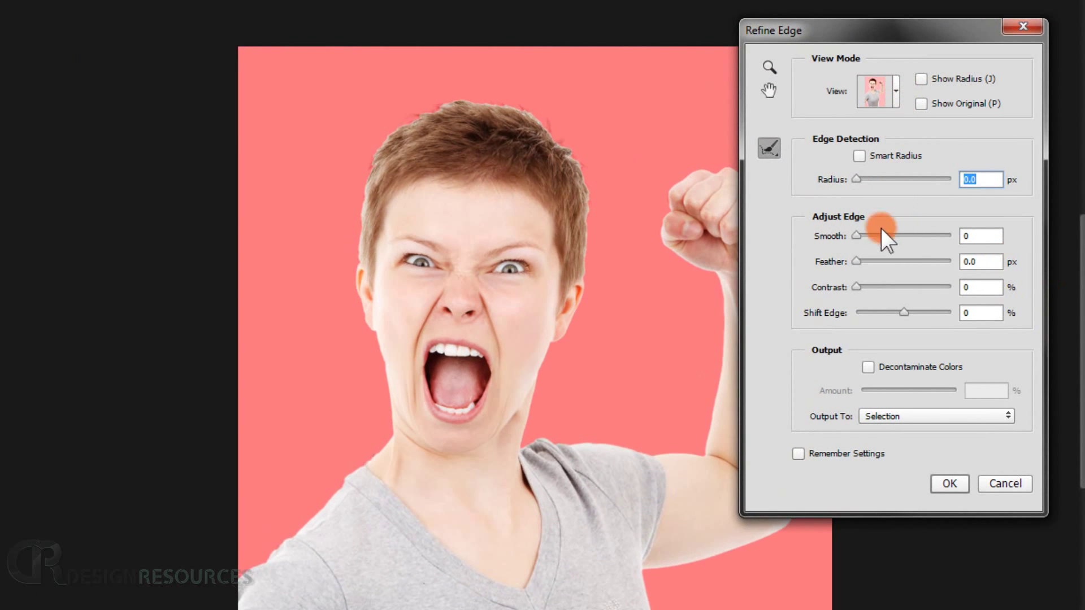
pyautogui.click(860, 161)
pyautogui.moveTo(856, 179); pyautogui.dragTo(862, 179)
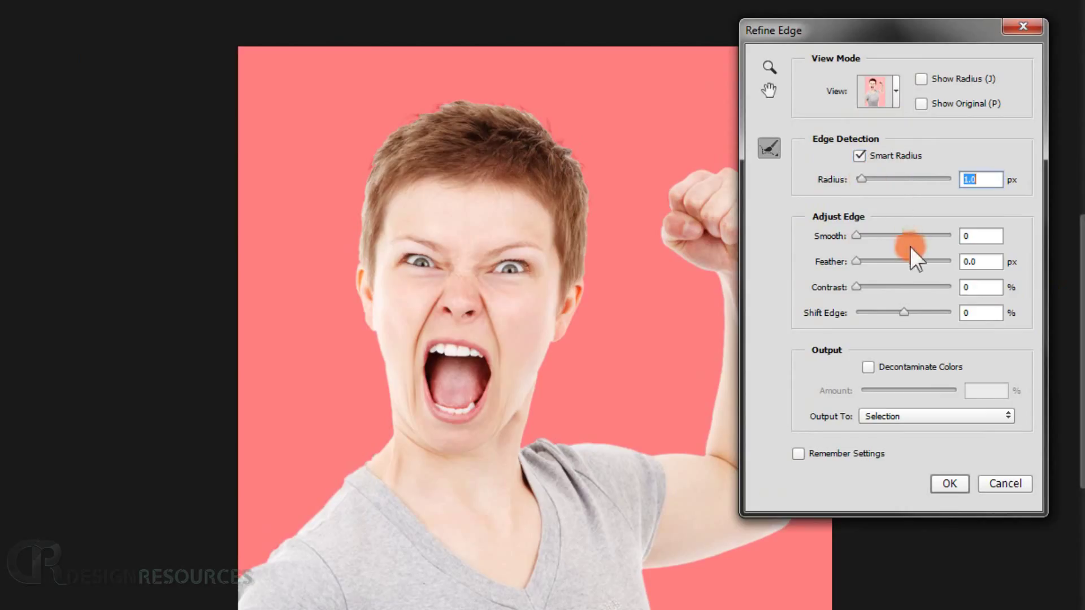
pyautogui.moveTo(855, 261); pyautogui.dragTo(863, 261)
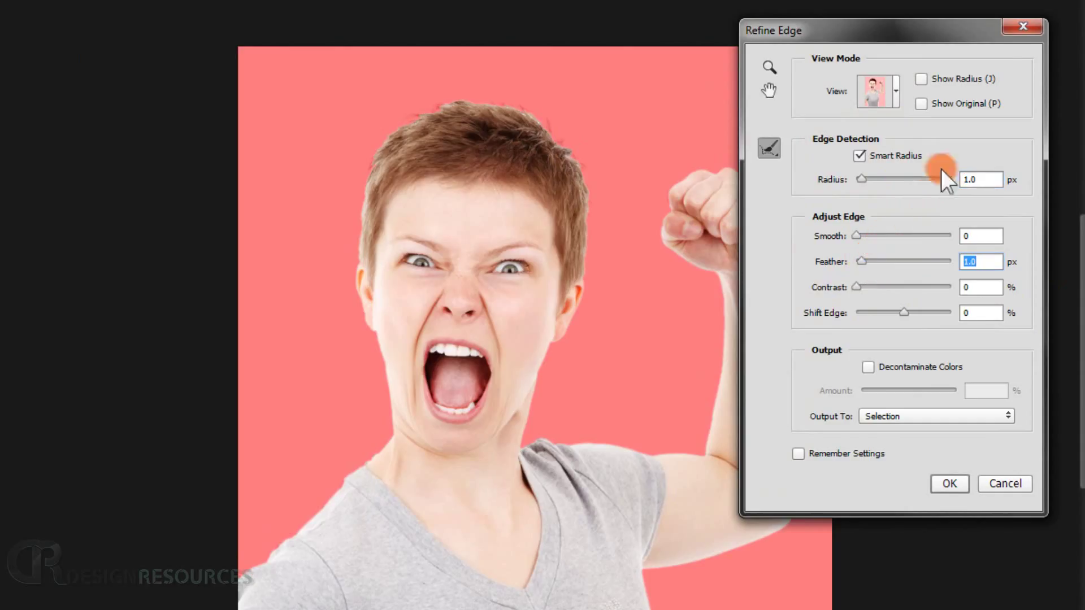
# Brush along the hair outline on both sides of the head to refine it, and apply the refined edge to the selection
pyautogui.moveTo(453, 133)
pyautogui.mouseDown()
pyautogui.moveTo(409, 203)
pyautogui.moveTo(425, 208)
pyautogui.moveTo(371, 211)
pyautogui.moveTo(334, 239)
pyautogui.moveTo(313, 279)
pyautogui.moveTo(305, 344)
pyautogui.mouseUp()
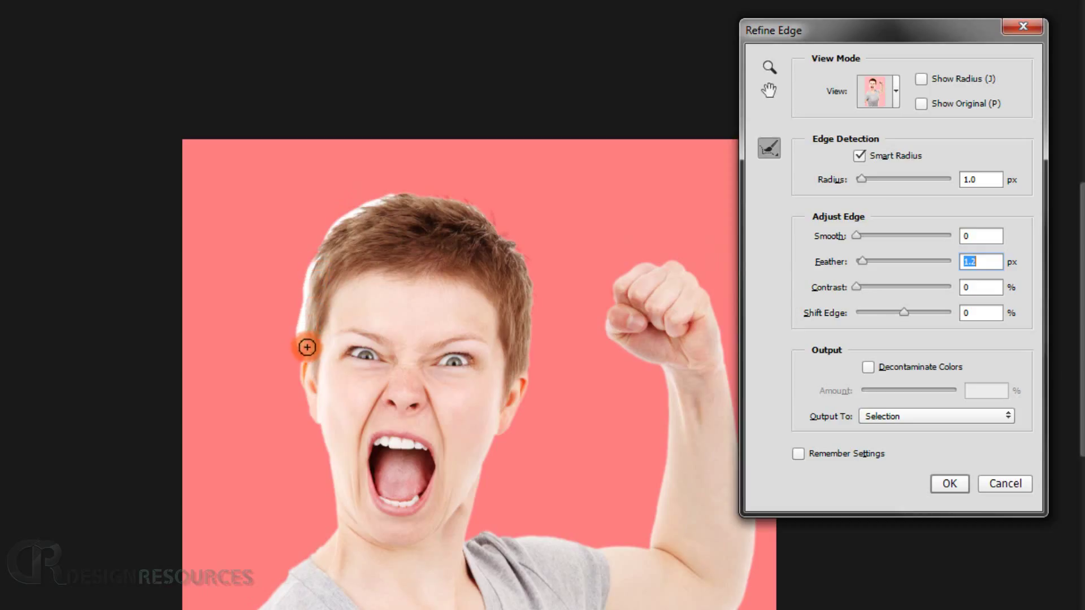
pyautogui.moveTo(464, 206)
pyautogui.mouseDown()
pyautogui.moveTo(517, 265)
pyautogui.moveTo(489, 214)
pyautogui.moveTo(527, 266)
pyautogui.moveTo(526, 358)
pyautogui.mouseUp()
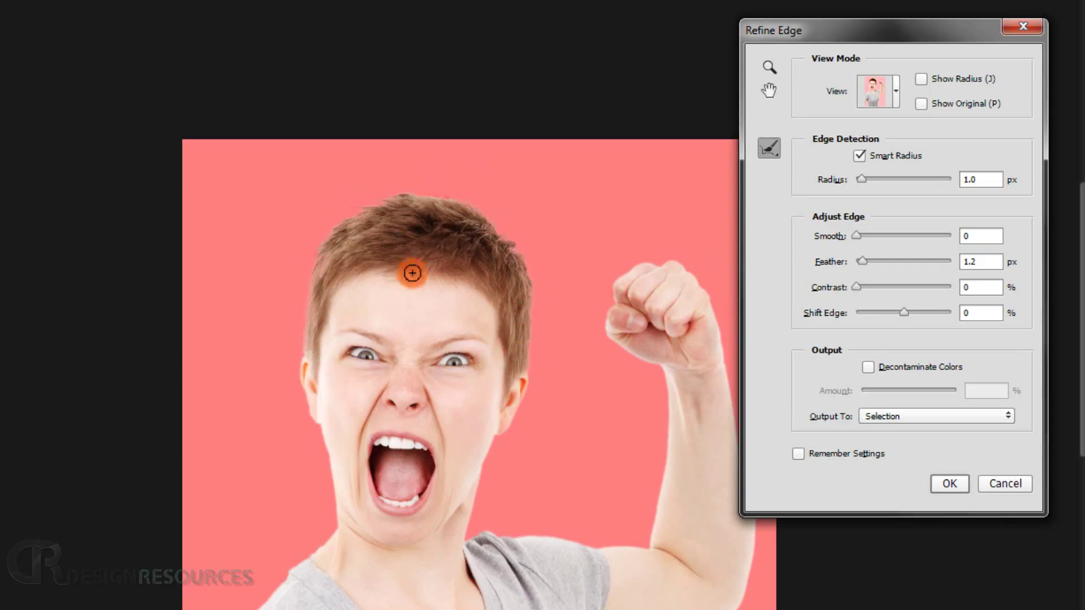
pyautogui.moveTo(390, 198); pyautogui.dragTo(367, 207)
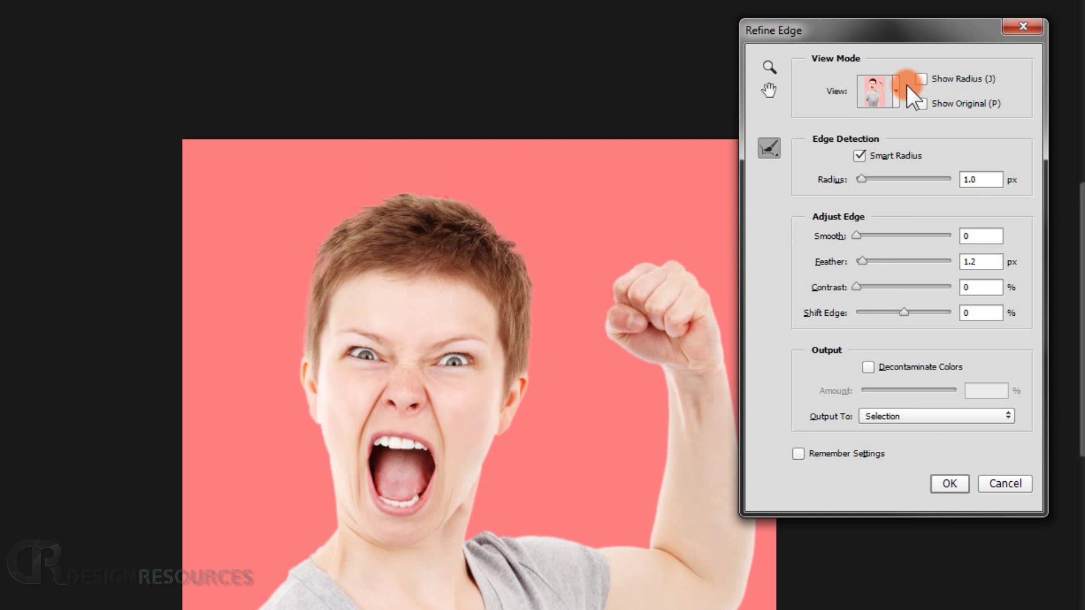
pyautogui.click(954, 484)
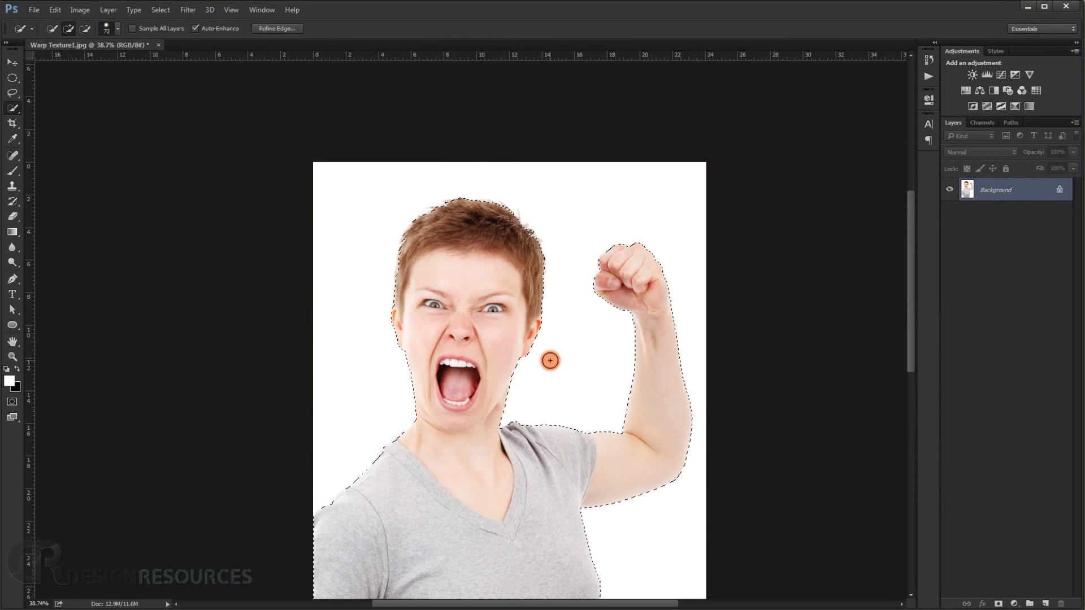
# Mask out the white background by adding a layer mask from the person's selection
pyautogui.moveTo(507, 331)
pyautogui.mouseDown()
pyautogui.moveTo(512, 196)
pyautogui.moveTo(513, 207)
pyautogui.mouseUp()
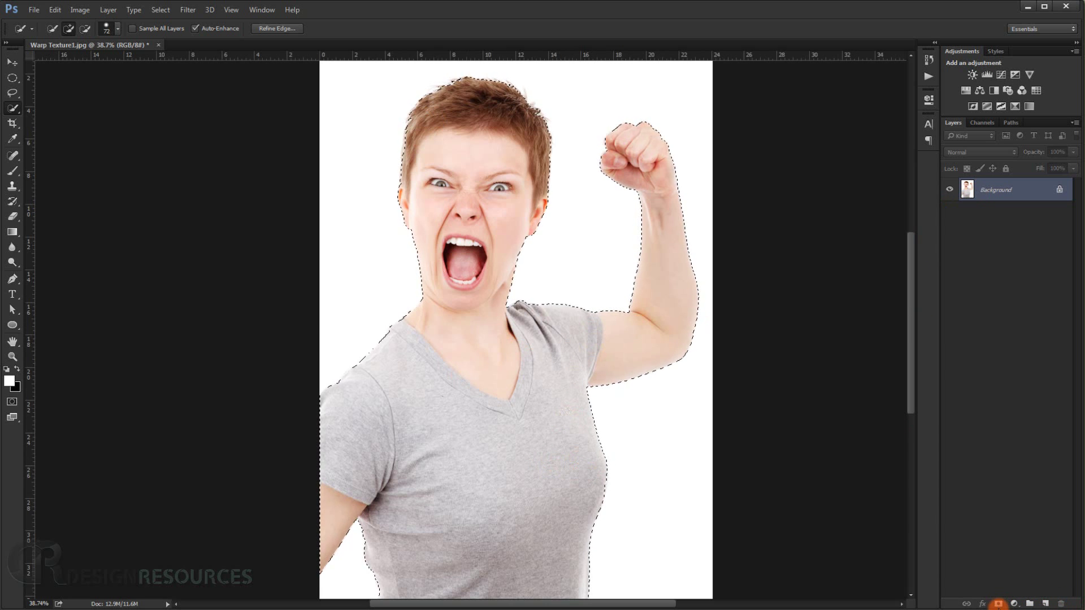
pyautogui.click(998, 604)
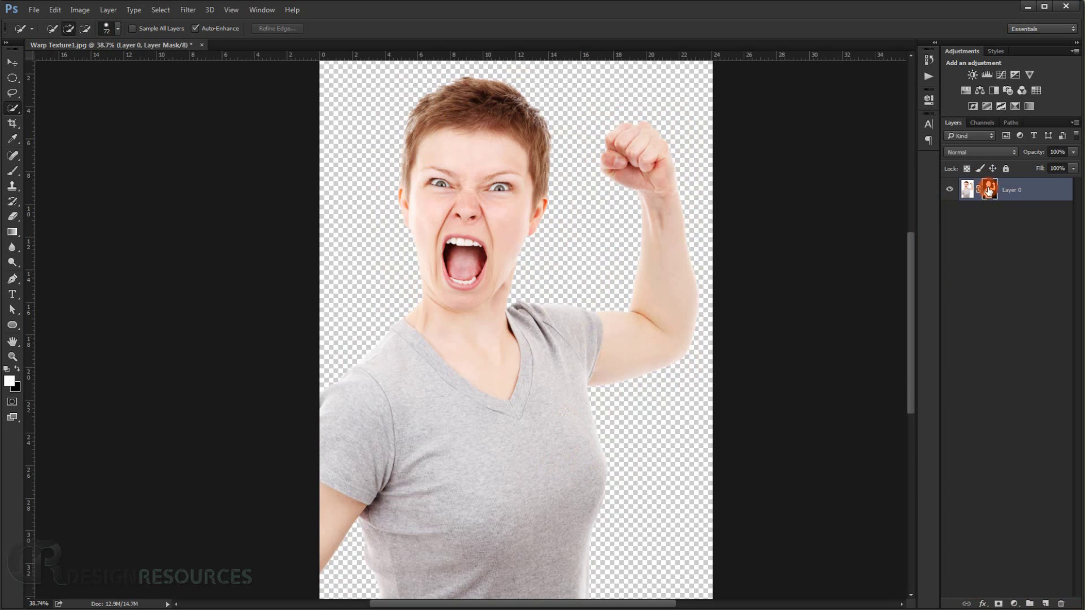
pyautogui.click(996, 199)
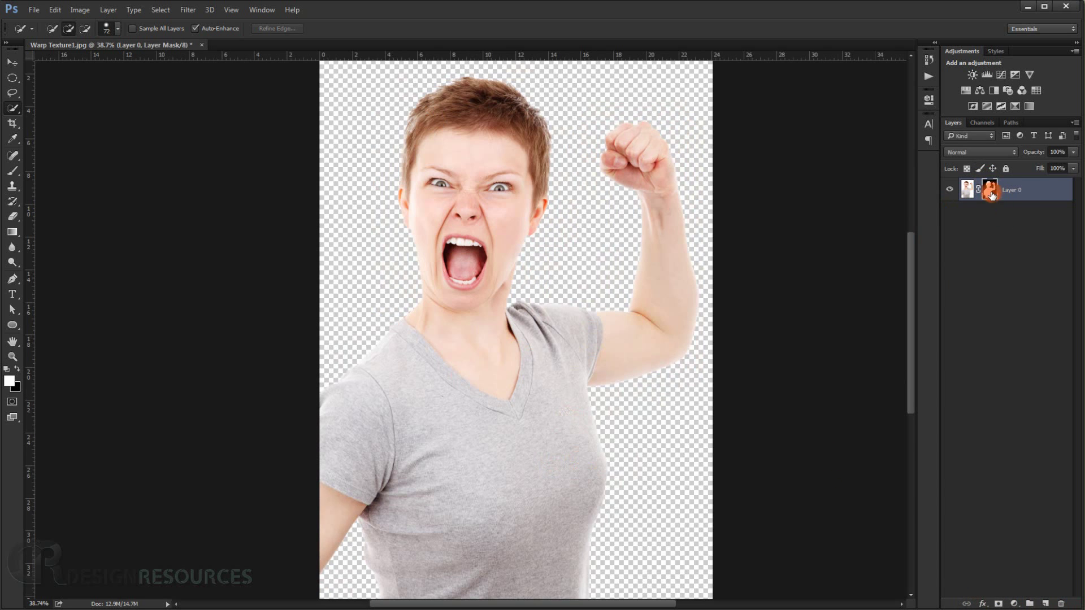
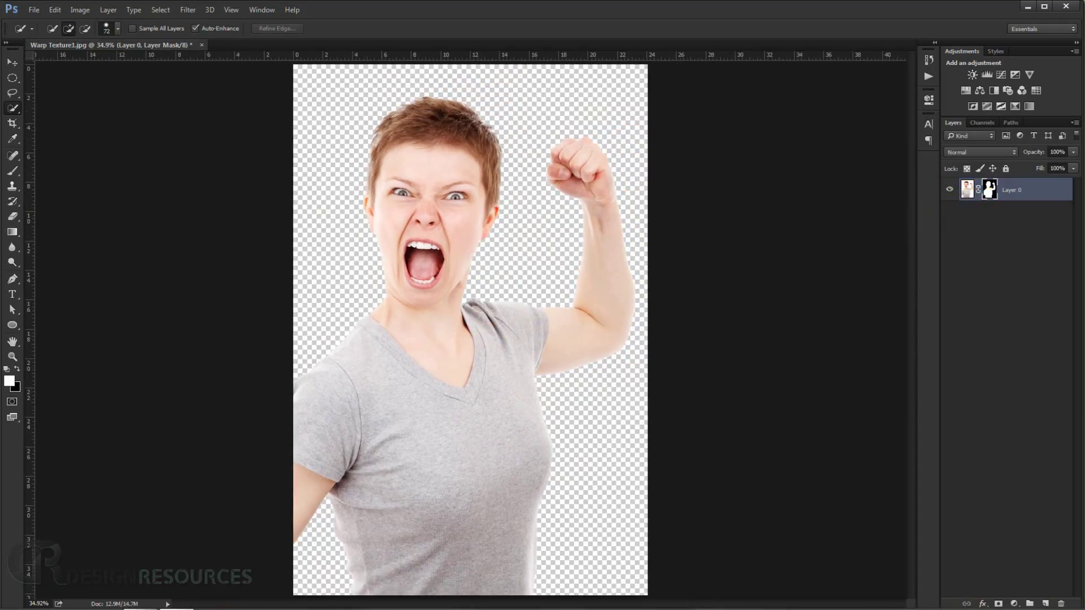
# Crop the canvas to a wide format, extending it beside the raised arm and cutting the person off at the chest
pyautogui.click(13, 123)
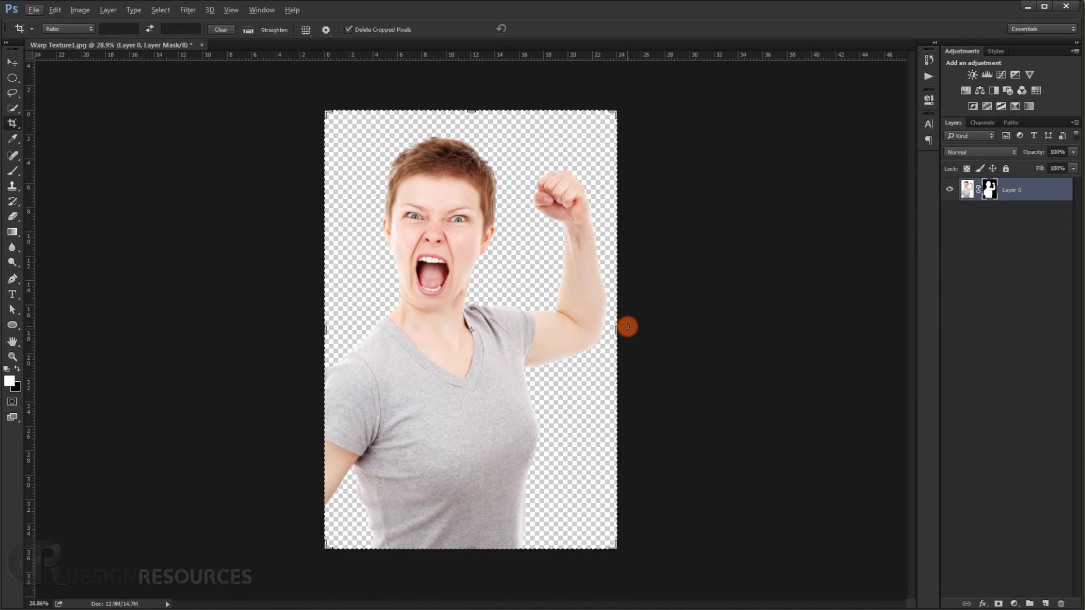
pyautogui.moveTo(619, 328); pyautogui.dragTo(721, 331)
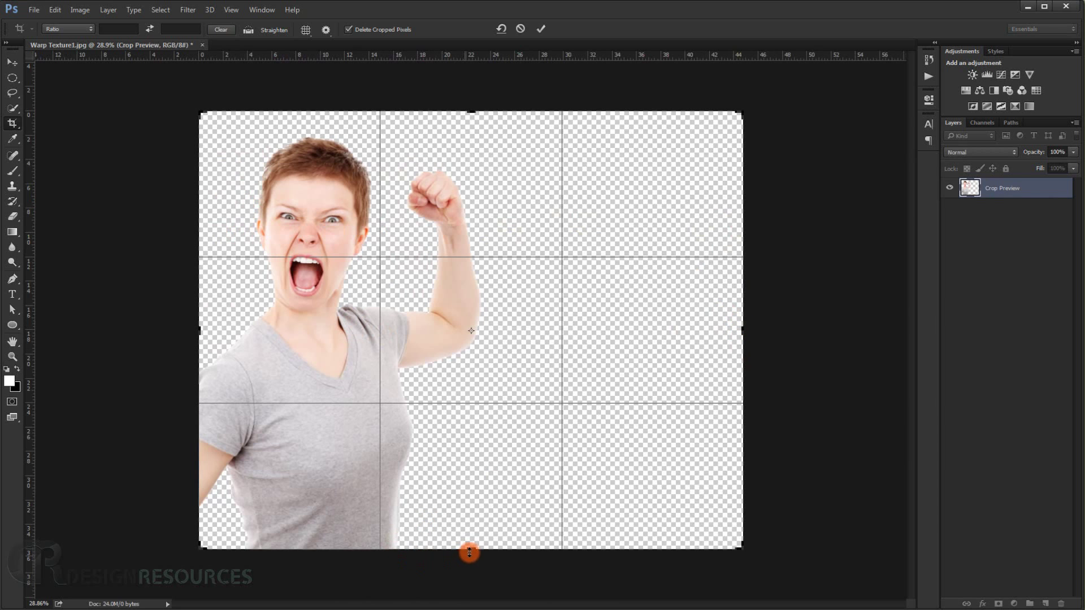
pyautogui.moveTo(472, 549)
pyautogui.mouseDown()
pyautogui.moveTo(473, 467)
pyautogui.moveTo(470, 479)
pyautogui.mouseUp()
pyautogui.moveTo(473, 176); pyautogui.dragTo(494, 213)
pyautogui.moveTo(741, 330); pyautogui.dragTo(732, 317)
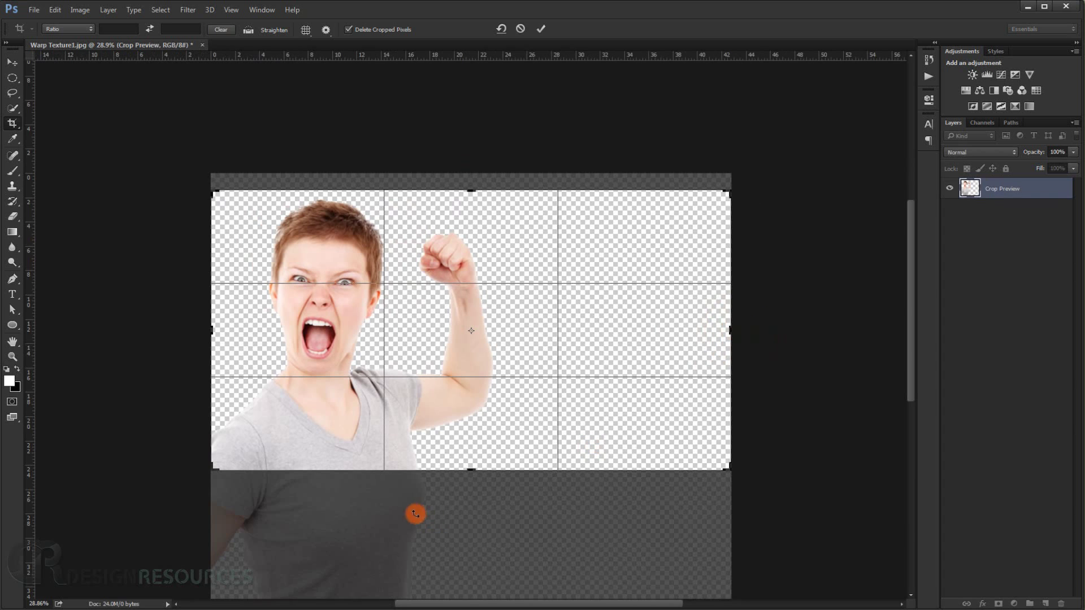
pyautogui.moveTo(471, 471); pyautogui.dragTo(472, 473)
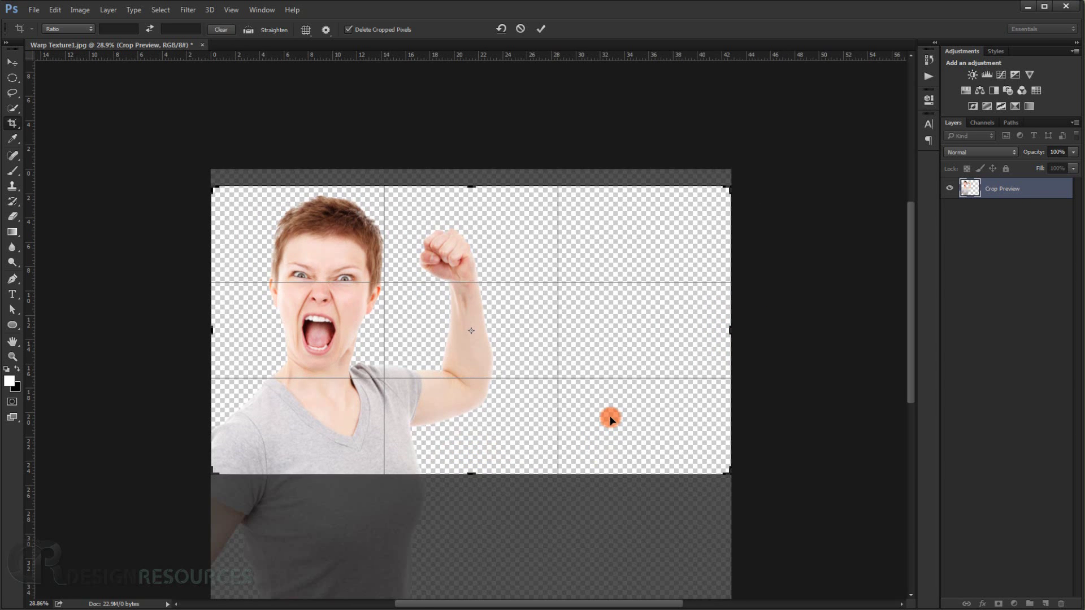
pyautogui.press('Return')
pyautogui.scroll(5, 611, 418)
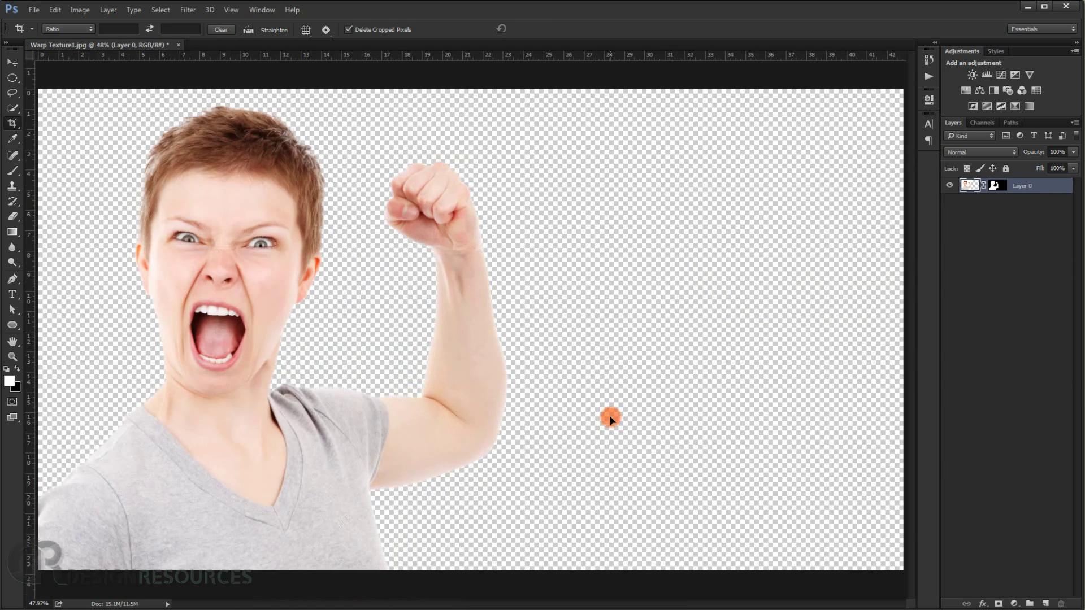
pyautogui.scroll(-4, 419, 394)
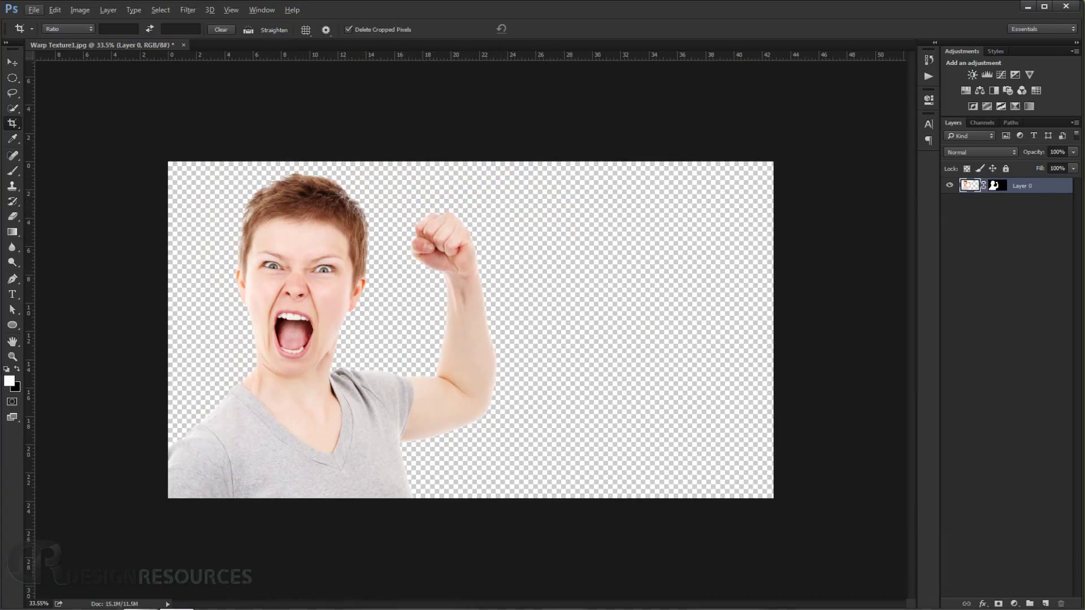
# Place Flag of the week United Kingdom.jpg from the Face folder, scaled to cover the whole canvas, beneath the person's layer
pyautogui.click(138, 553)
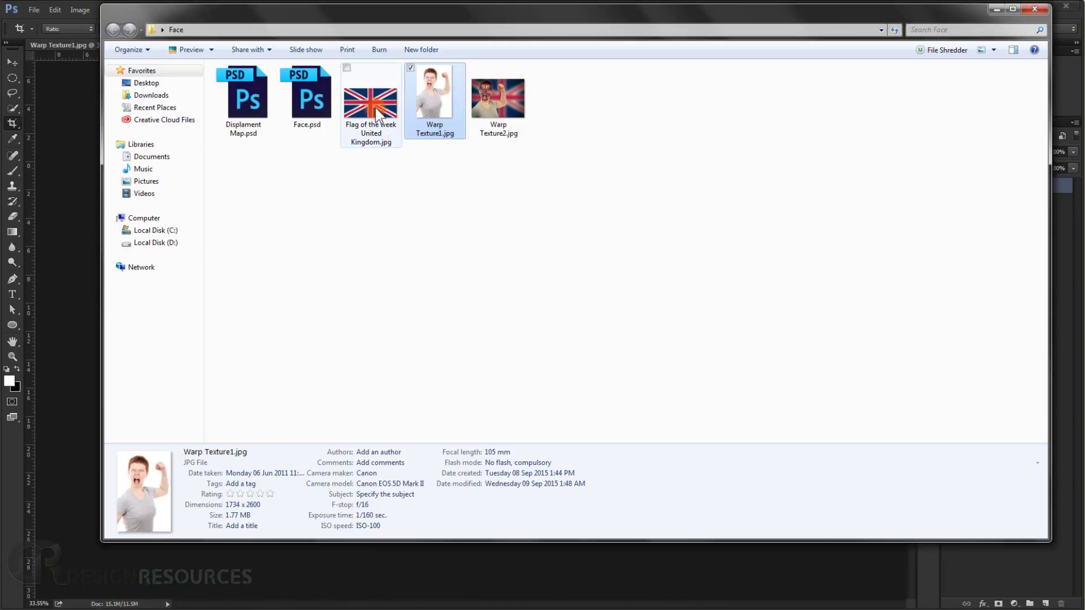
pyautogui.moveTo(371, 104); pyautogui.dragTo(85, 318)
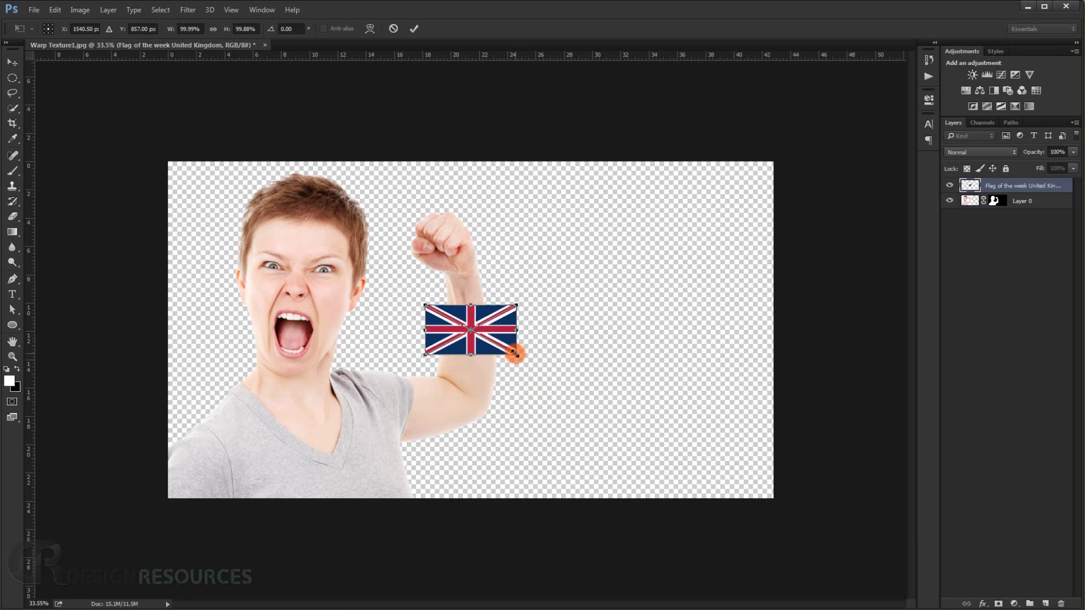
pyautogui.moveTo(514, 354); pyautogui.dragTo(798, 546)
pyautogui.moveTo(642, 363); pyautogui.dragTo(625, 367)
pyautogui.press('Return')
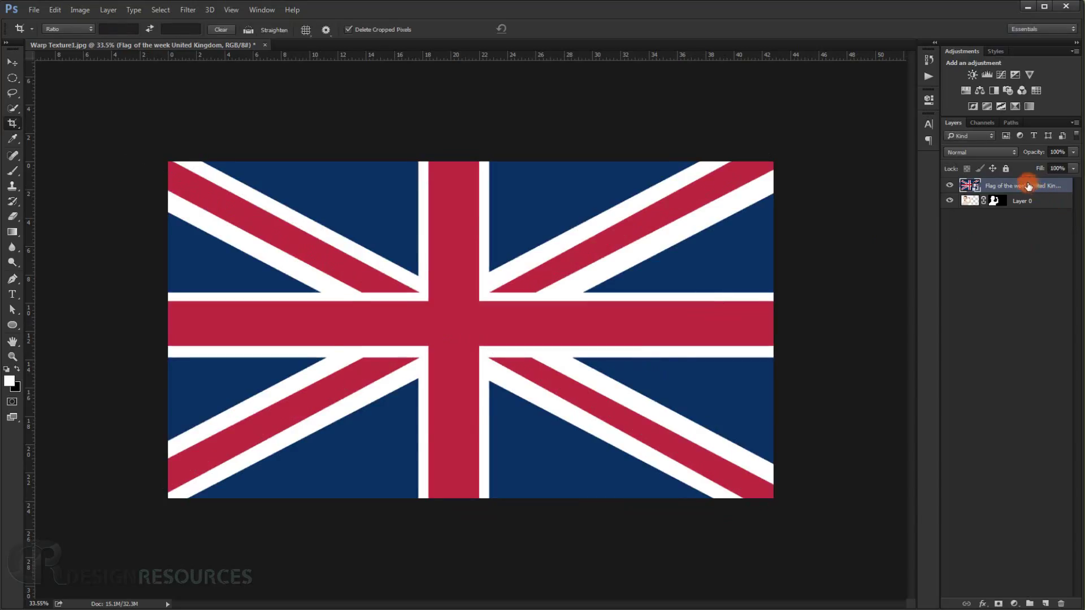
pyautogui.moveTo(1029, 187); pyautogui.dragTo(1020, 210)
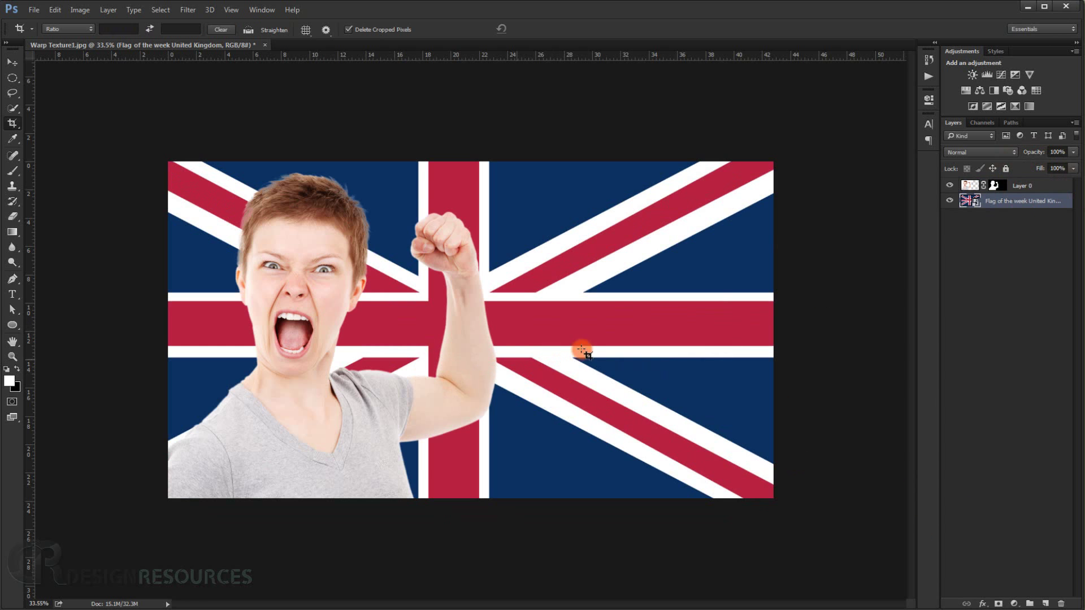
# Paint white on the person's layer mask over the upper-left hair edge with a 43 px brush at 16% opacity
pyautogui.scroll(5, 271, 168)
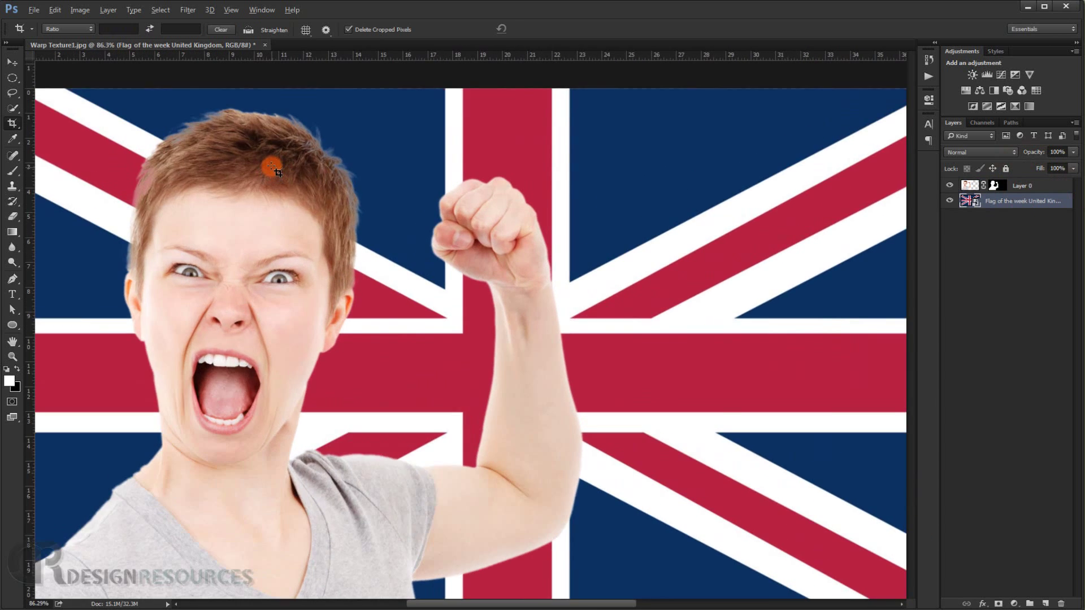
pyautogui.scroll(3, 271, 168)
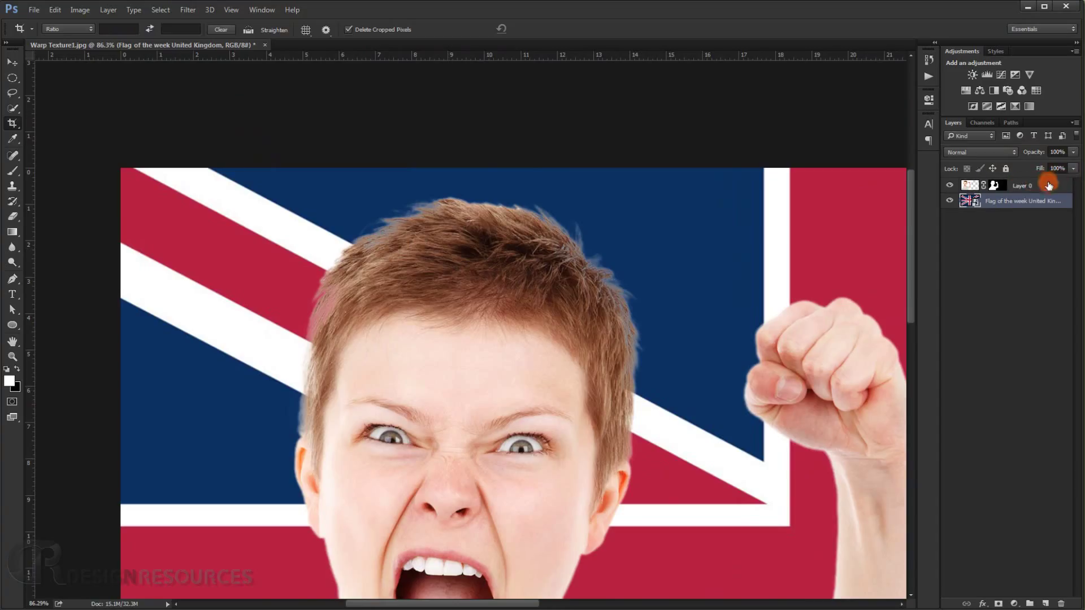
pyautogui.click(995, 188)
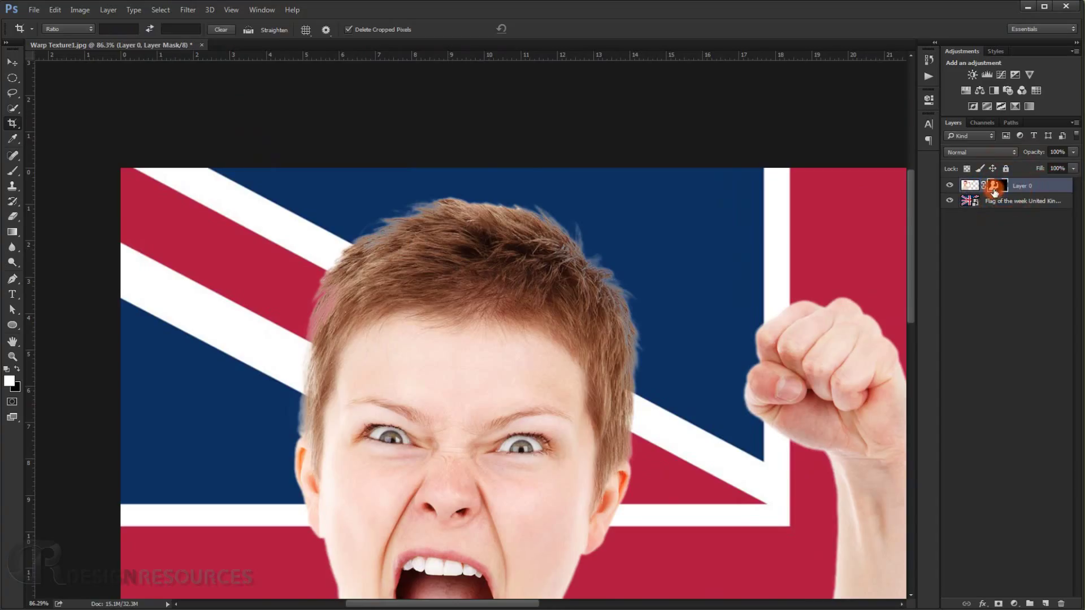
pyautogui.click(26, 169)
pyautogui.scroll(2, 427, 214)
pyautogui.scroll(2, 432, 214)
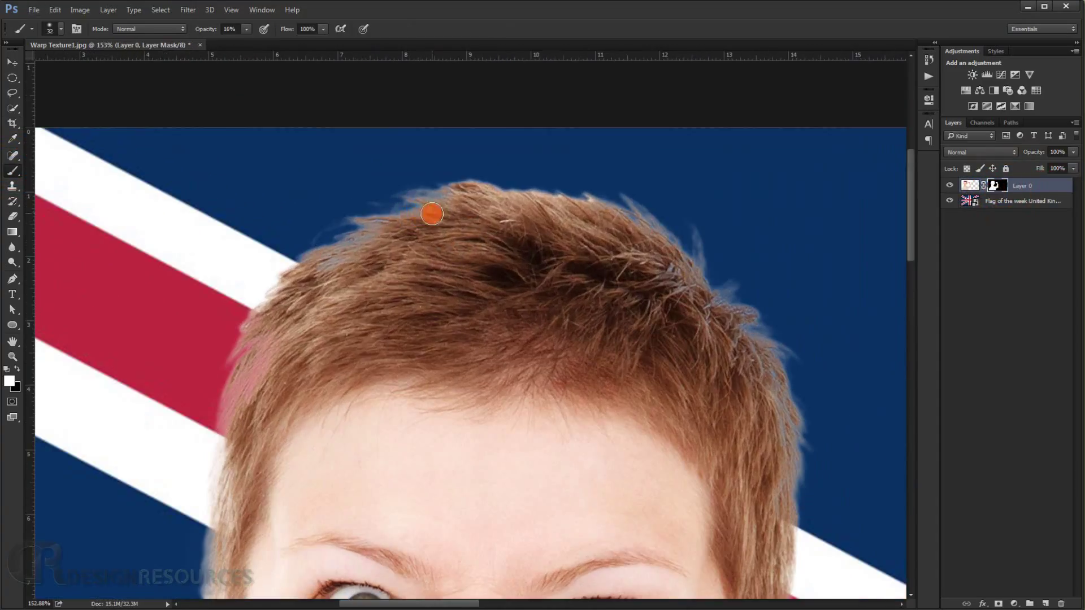
pyautogui.keyDown('alt'); pyautogui.rightClick(437, 214); pyautogui.keyUp('alt')
pyautogui.moveTo(436, 209)
pyautogui.mouseDown()
pyautogui.moveTo(452, 210)
pyautogui.moveTo(399, 237)
pyautogui.mouseUp()
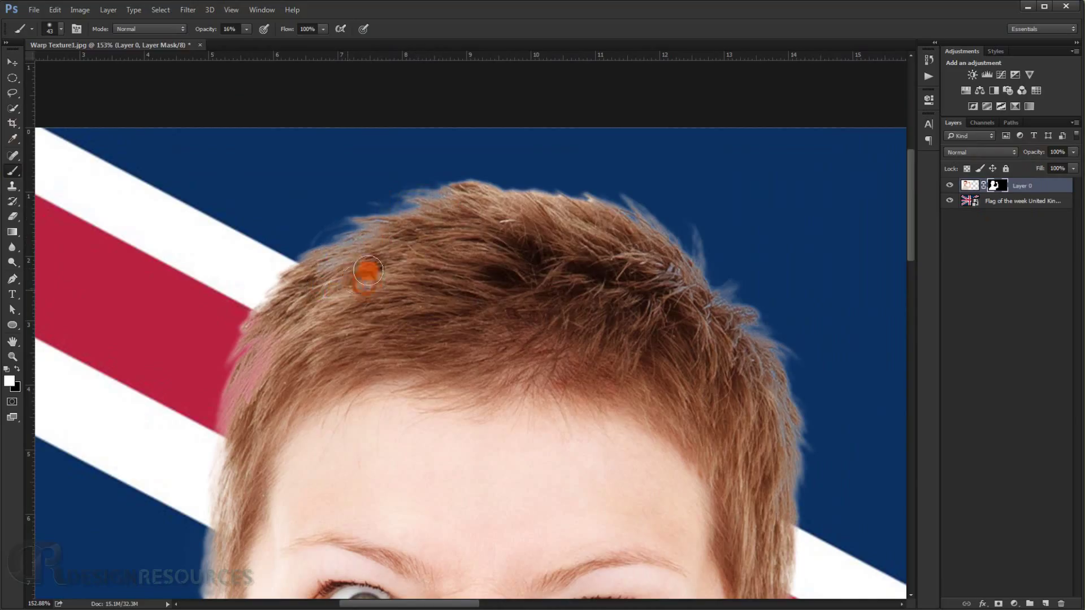
# Set the brush opacity to 56% and paint black on the mask along the outer hair edges on both sides of the head
pyautogui.moveTo(208, 32); pyautogui.dragTo(235, 49)
pyautogui.press('x')
pyautogui.moveTo(460, 264)
pyautogui.mouseDown()
pyautogui.moveTo(388, 252)
pyautogui.moveTo(400, 221)
pyautogui.moveTo(420, 235)
pyautogui.moveTo(375, 198)
pyautogui.mouseUp()
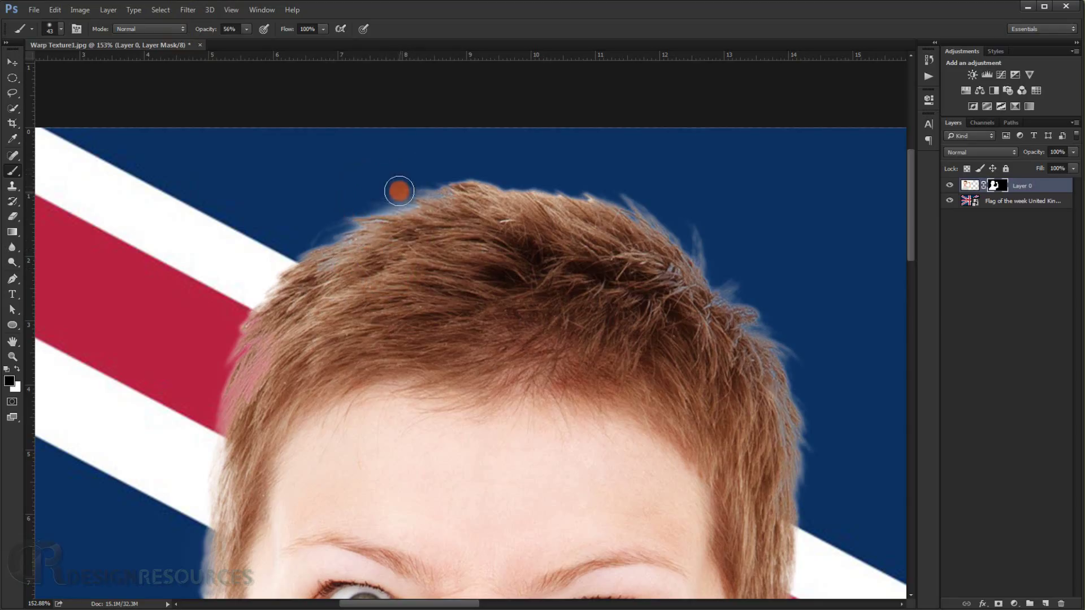
pyautogui.moveTo(593, 242)
pyautogui.mouseDown()
pyautogui.moveTo(632, 260)
pyautogui.moveTo(689, 313)
pyautogui.mouseUp()
pyautogui.hotkey('ctrl', 'z')
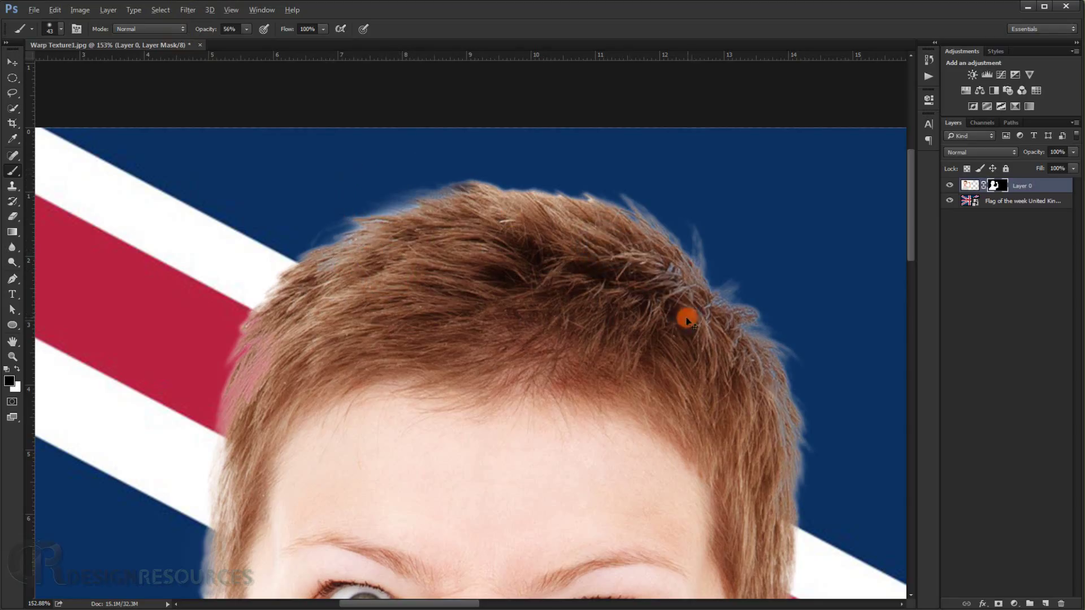
pyautogui.moveTo(750, 372); pyautogui.dragTo(603, 206)
pyautogui.scroll(-5, 657, 245)
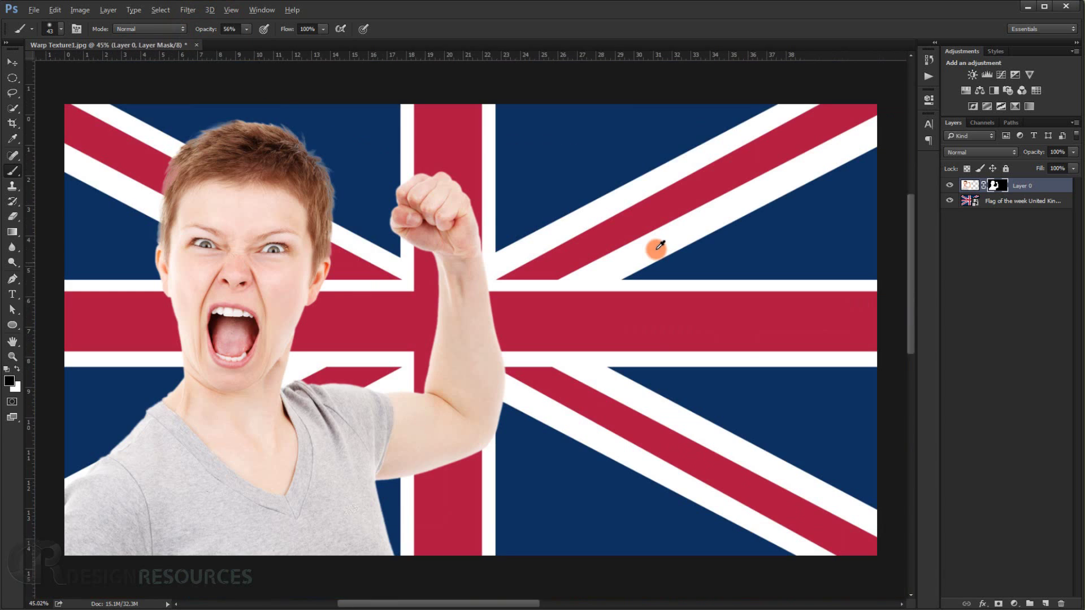
pyautogui.scroll(-1, 210, 174)
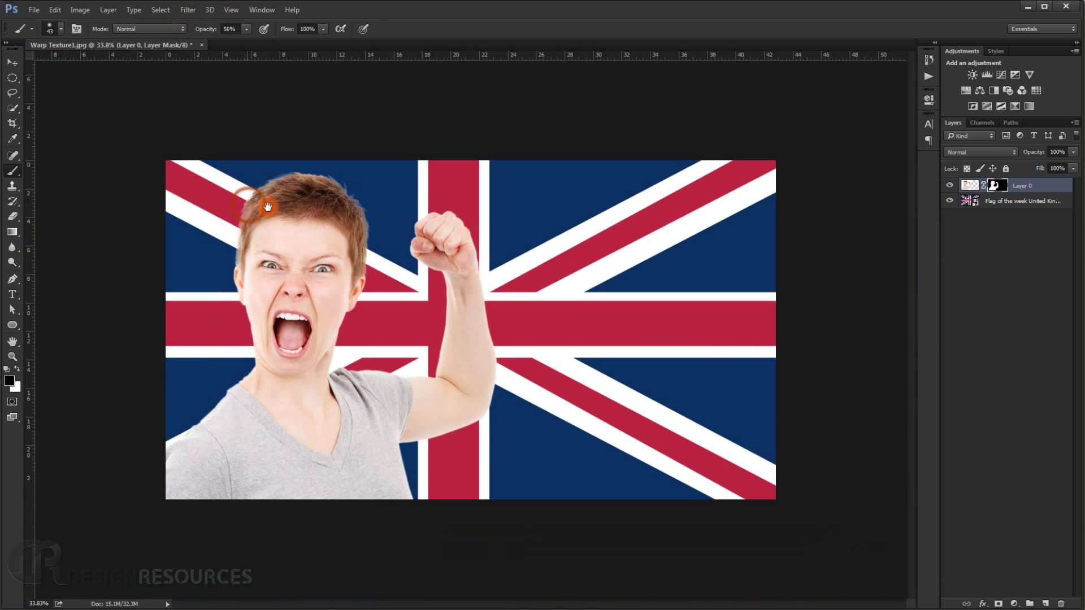
pyautogui.scroll(5, 244, 206)
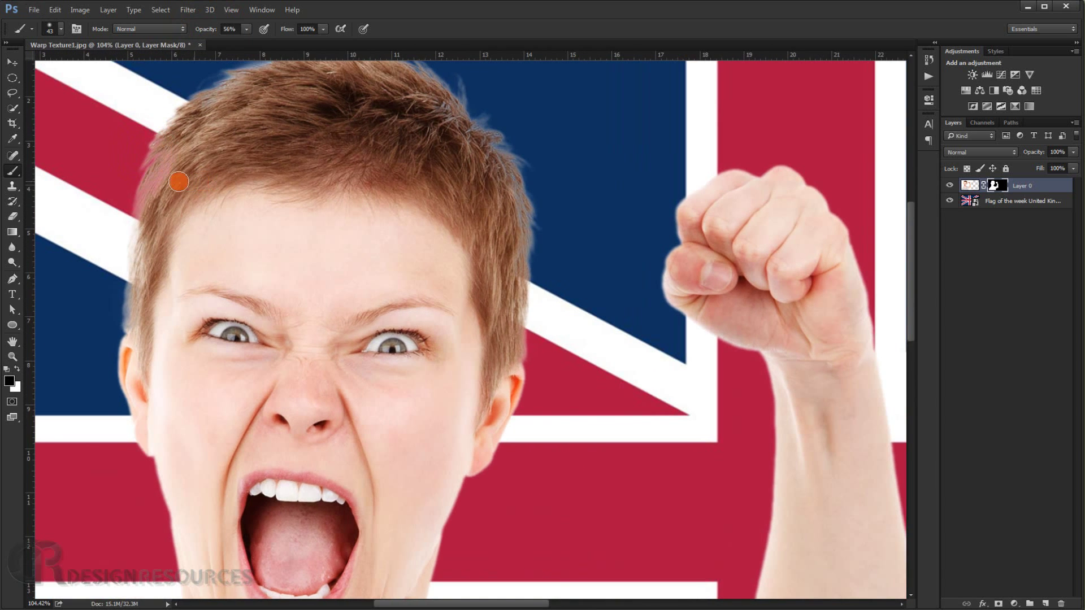
pyautogui.hotkey('ctrl', 'z')
pyautogui.moveTo(177, 162); pyautogui.dragTo(162, 175)
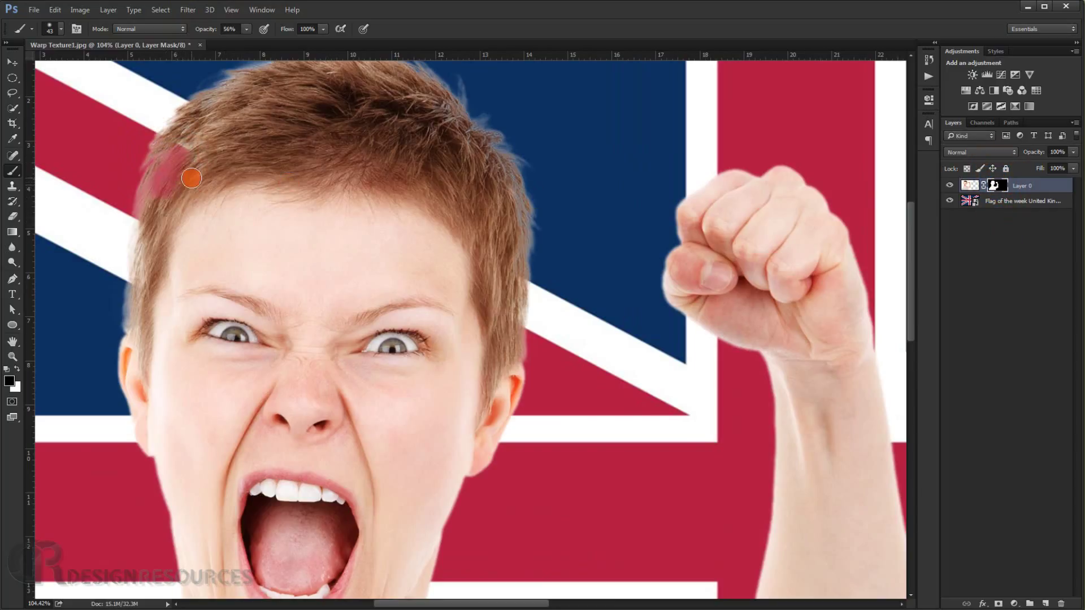
pyautogui.hotkey('ctrl', 'z')
# Paint white on the mask over the pinkish, see-through hair above the left temple to restore it
pyautogui.press('x')
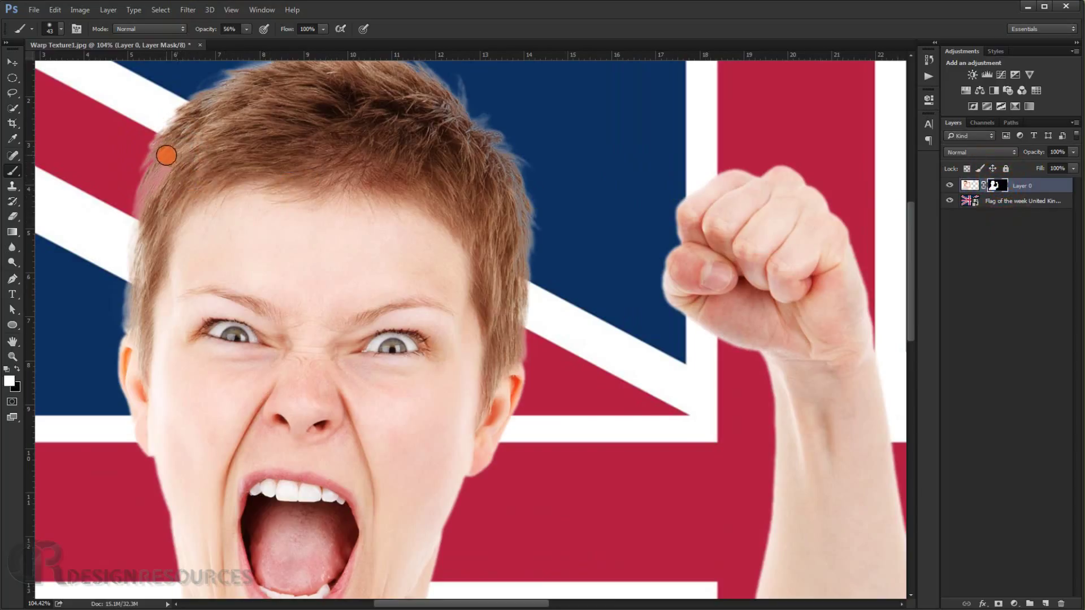
pyautogui.moveTo(166, 155); pyautogui.dragTo(156, 188)
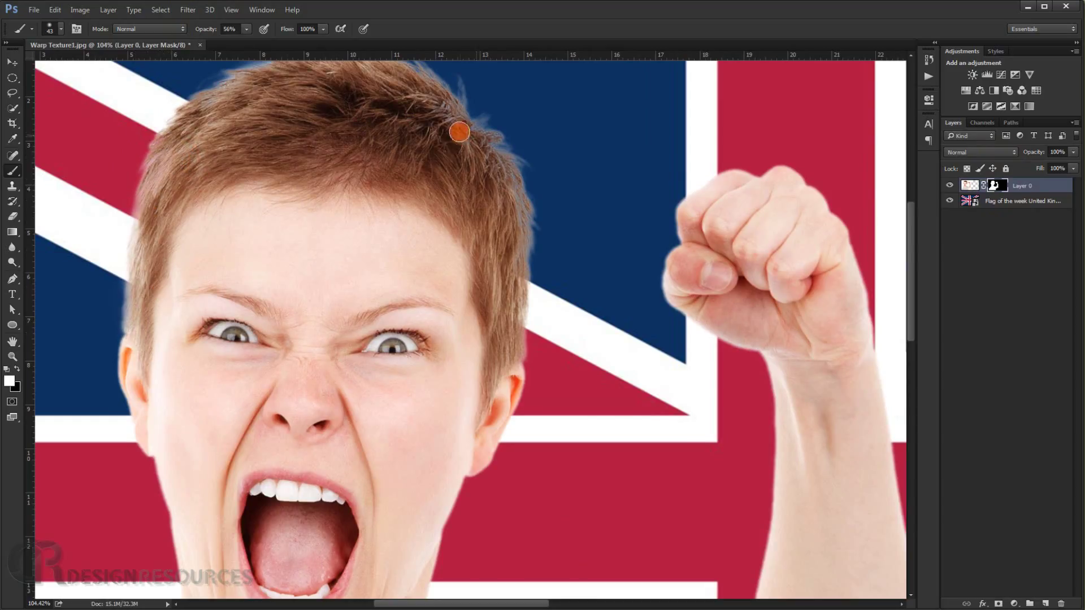
# Apply a Gaussian Blur with a 40.1 pixel radius to the flag background layer
pyautogui.scroll(-5, 481, 249)
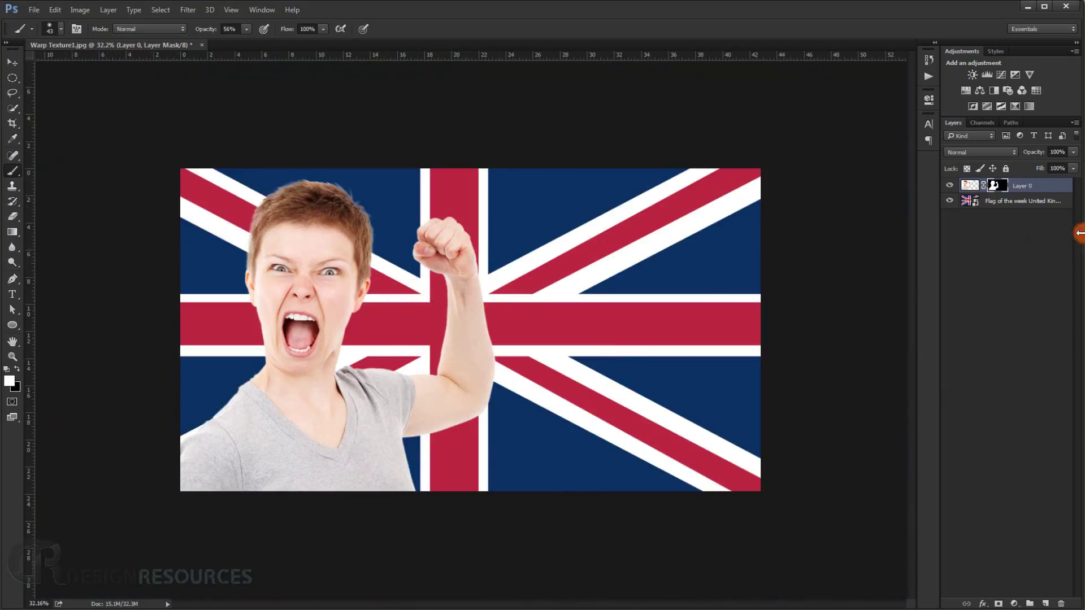
pyautogui.click(1037, 201)
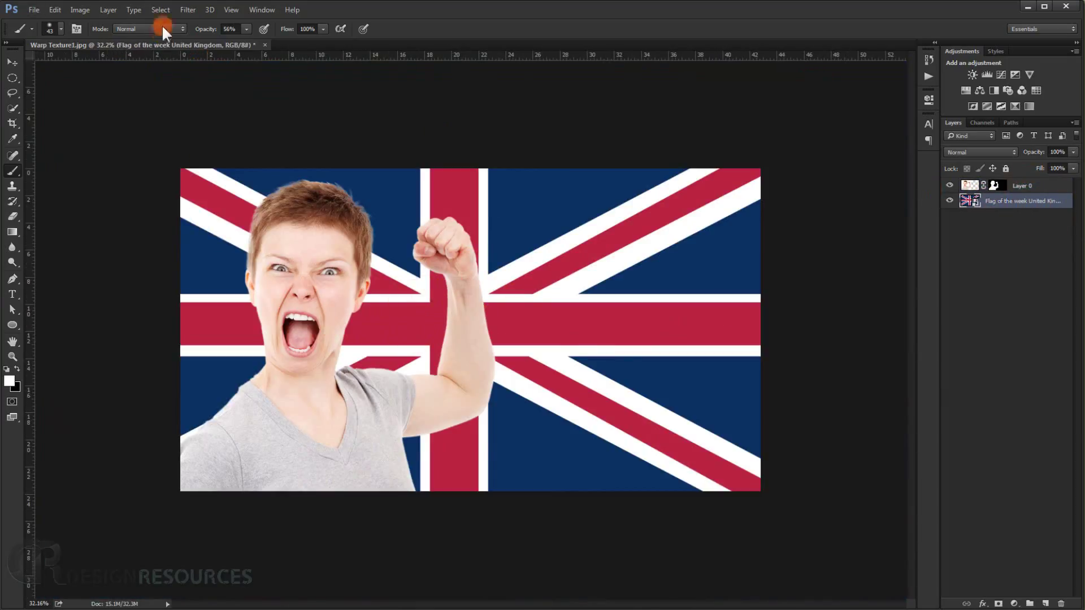
pyautogui.click(197, 10)
pyautogui.moveTo(238, 133)
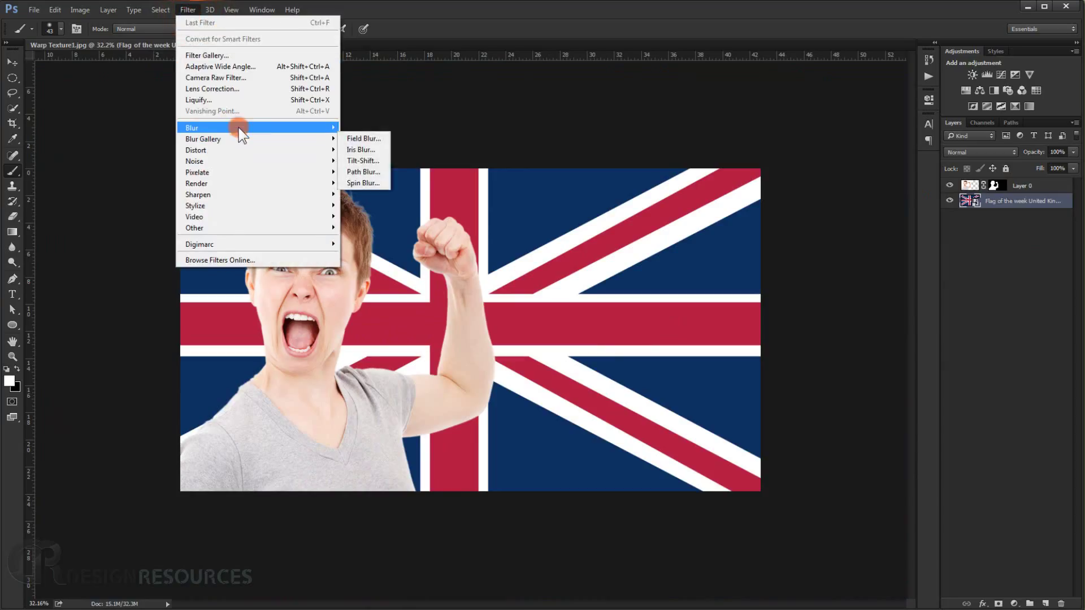
pyautogui.click(352, 170)
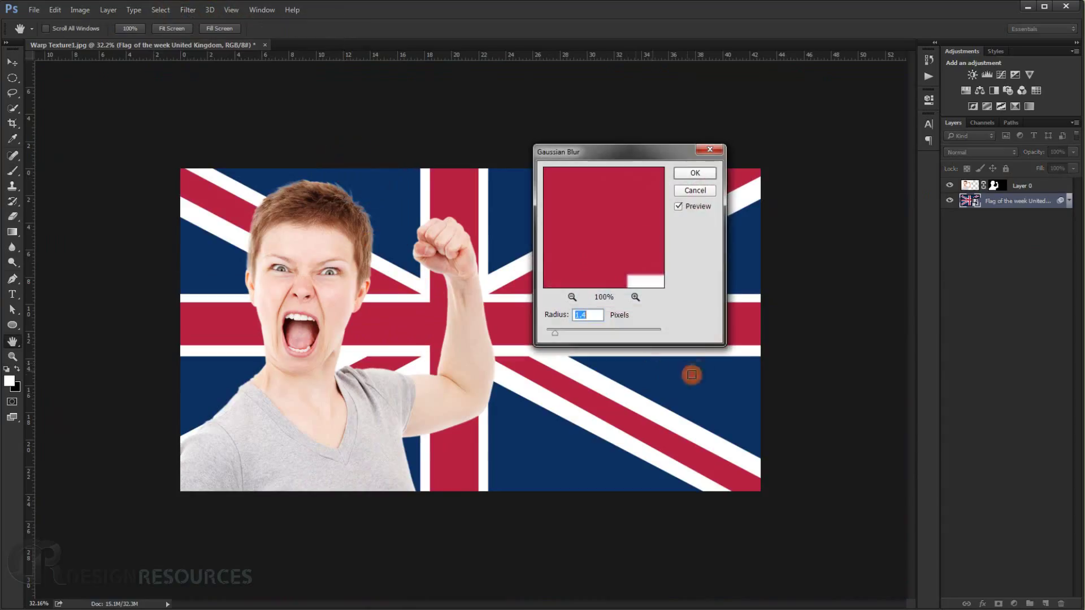
pyautogui.moveTo(565, 333); pyautogui.dragTo(605, 337)
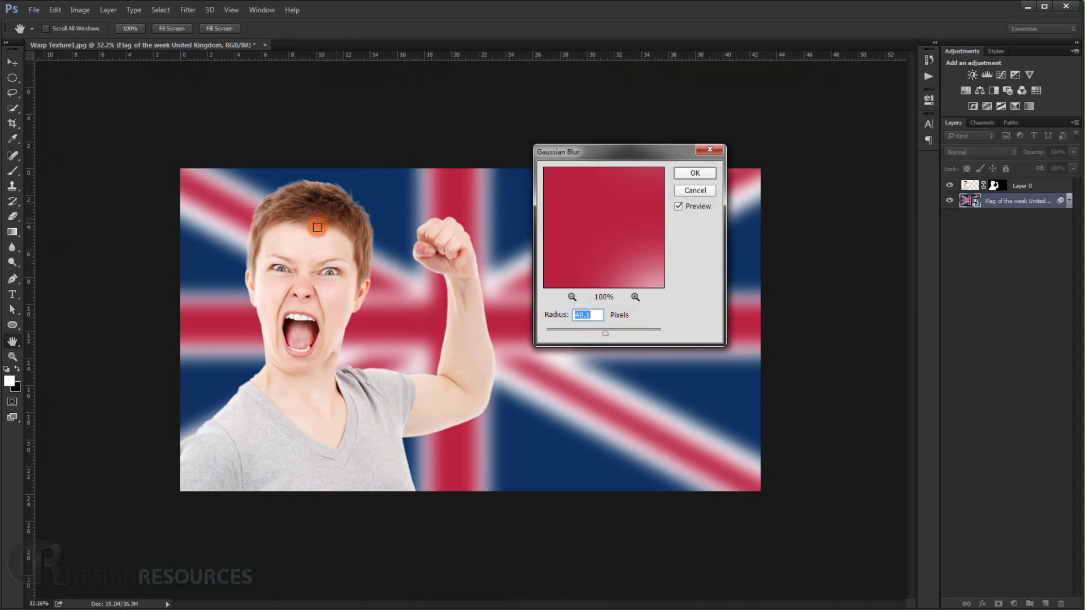
pyautogui.click(692, 173)
pyautogui.press('b')
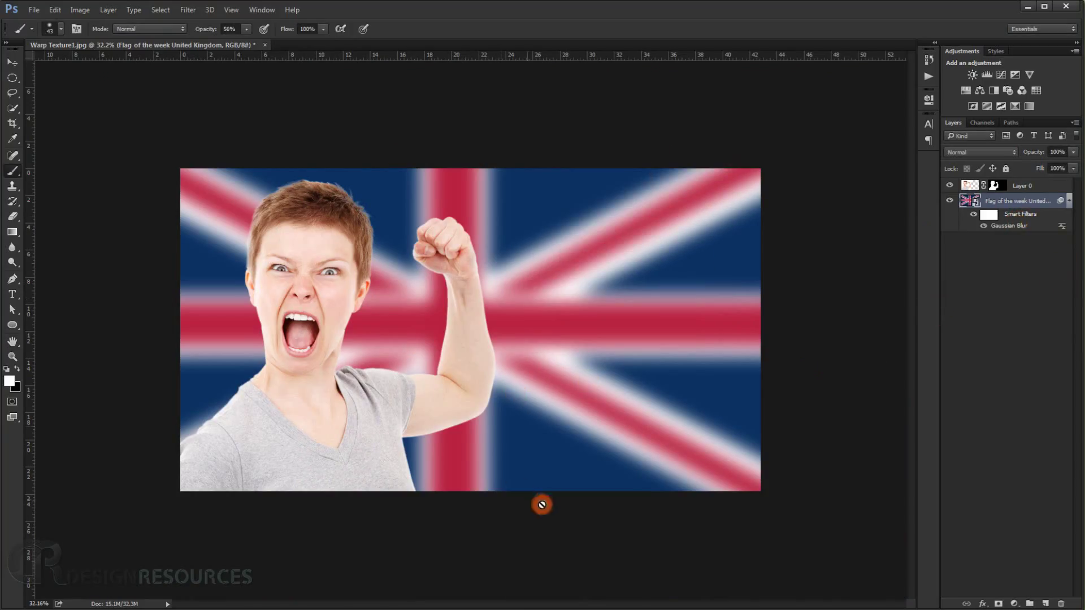
pyautogui.scroll(3, 251, 391)
pyautogui.moveTo(161, 376); pyautogui.dragTo(237, 368)
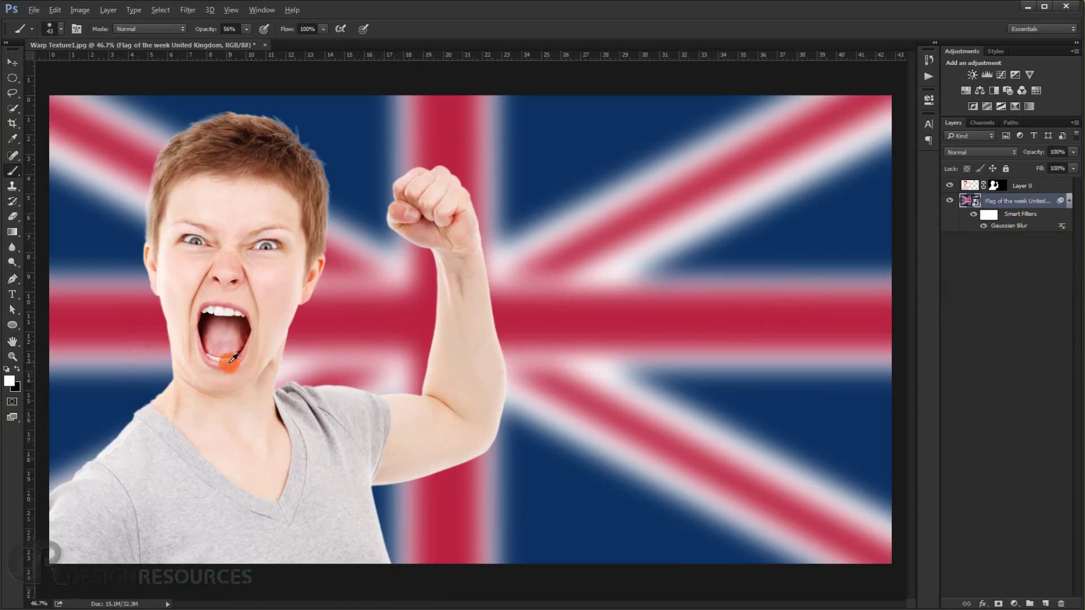
pyautogui.scroll(-2, 243, 359)
pyautogui.scroll(1, 165, 211)
pyautogui.scroll(-2, 207, 296)
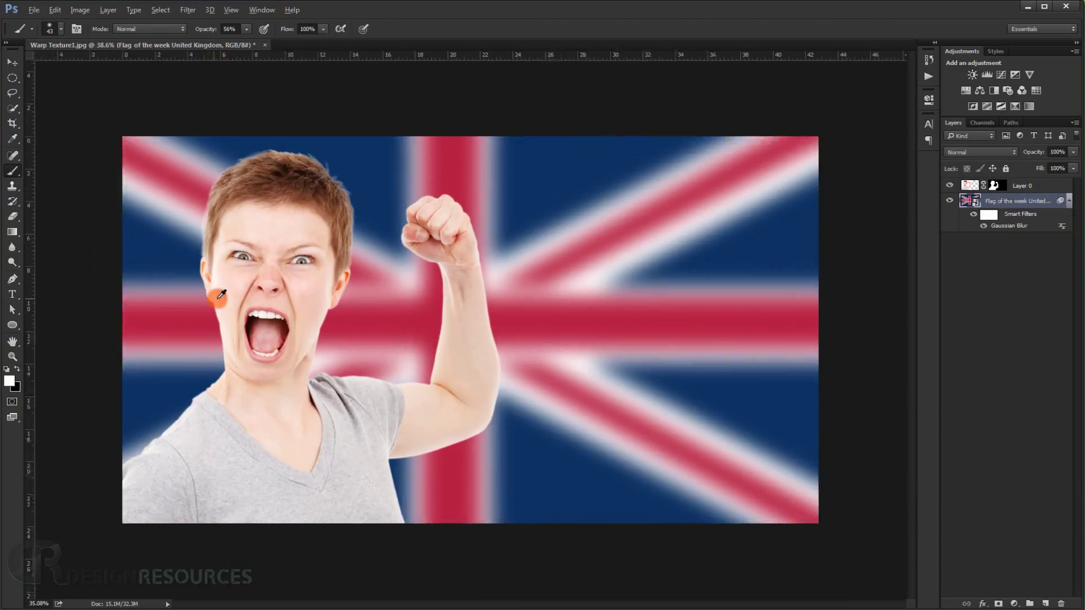
# Duplicate the person's layer, Layer 0, and apply the layer mask on the copy
pyautogui.click(1055, 185)
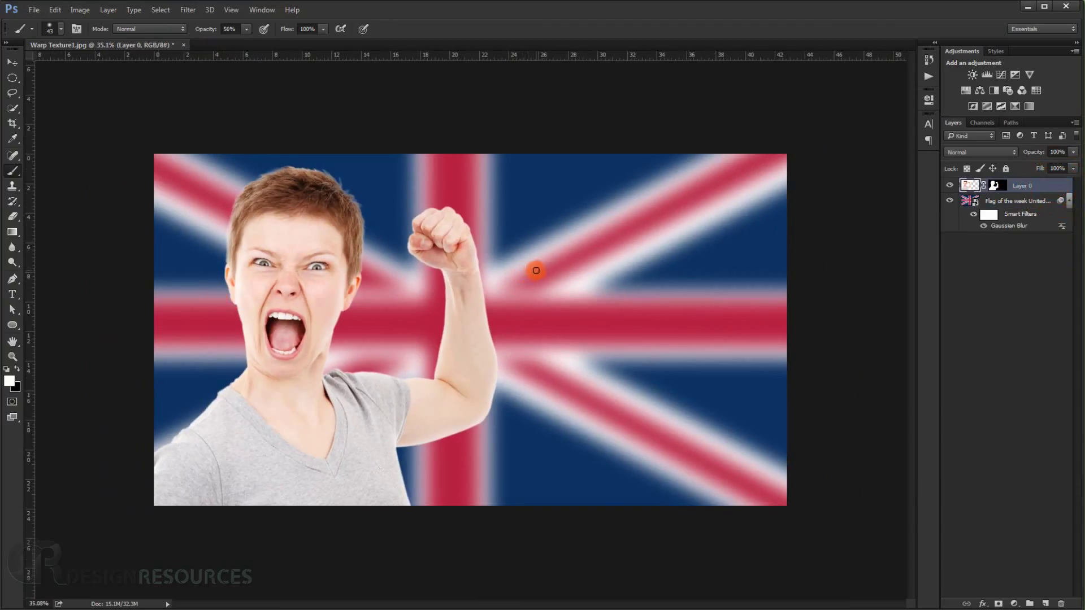
pyautogui.scroll(2, 240, 301)
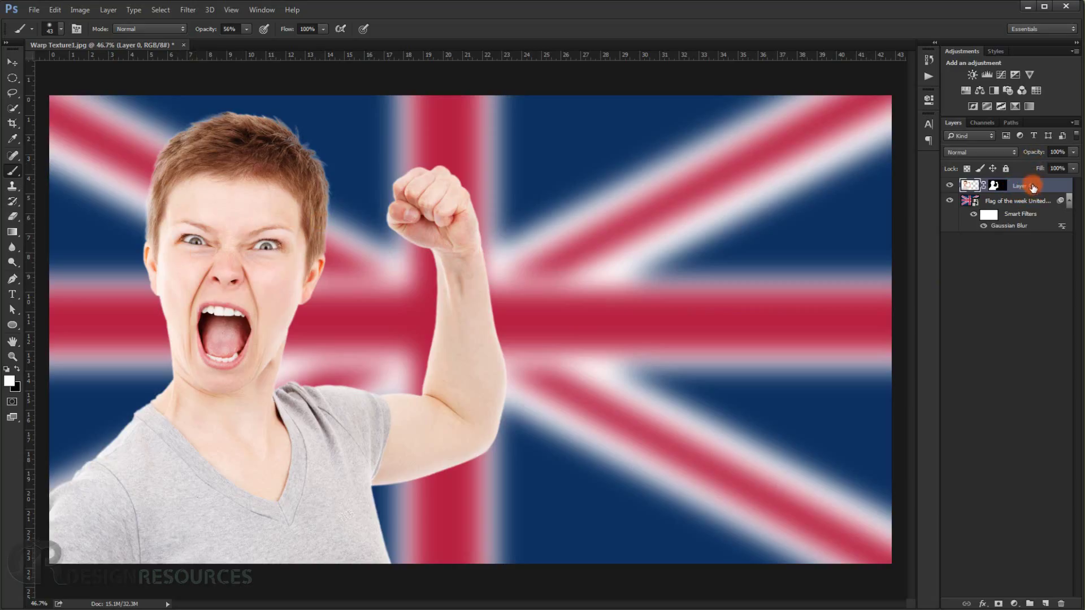
pyautogui.hotkey('ctrl', 'j')
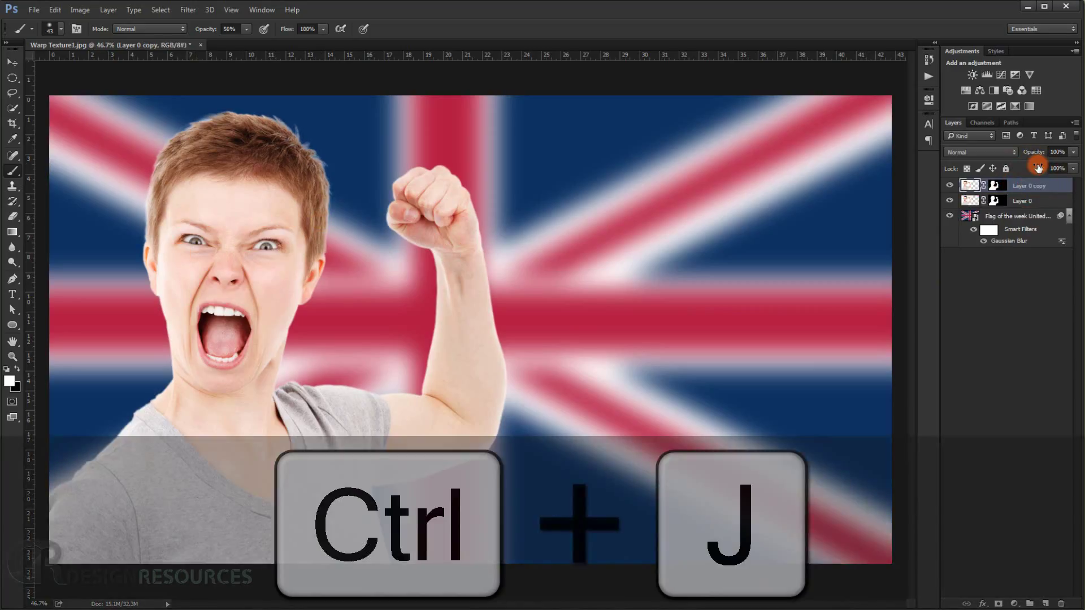
pyautogui.click(1002, 190)
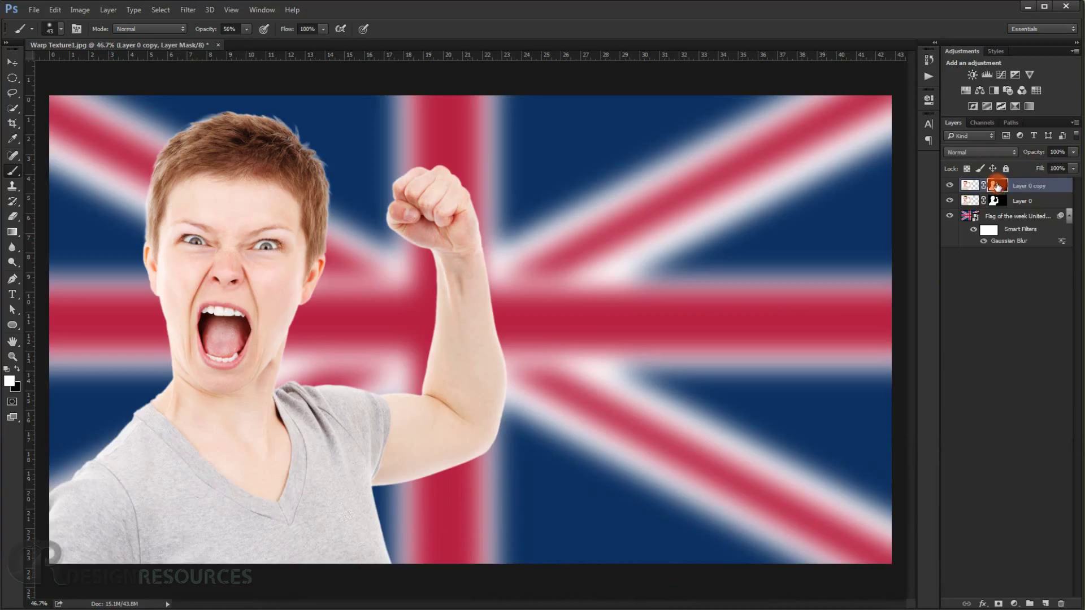
pyautogui.rightClick(990, 186)
pyautogui.click(1026, 217)
# Hide the original person's layer and the flag background, and desaturate the duplicated person's layer
pyautogui.click(950, 201)
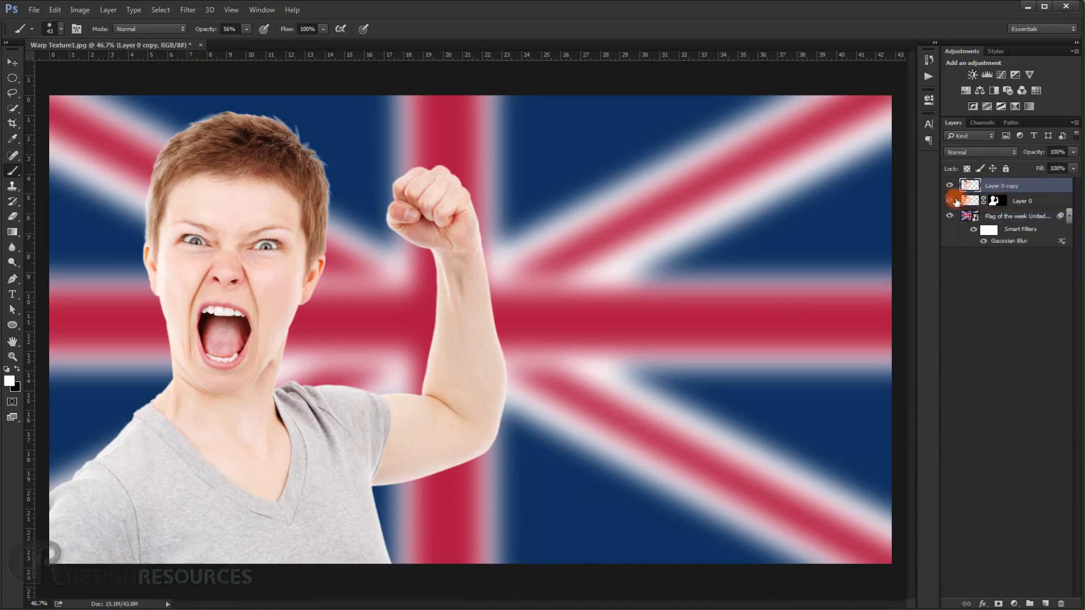
pyautogui.click(950, 216)
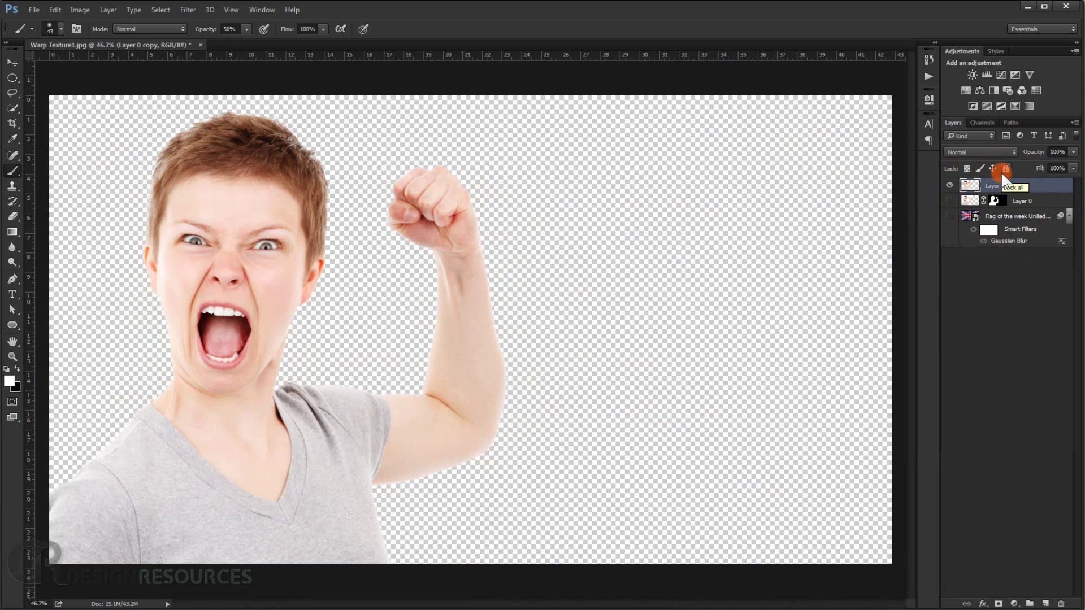
pyautogui.hotkey('ctrl', 'shift', 'u')
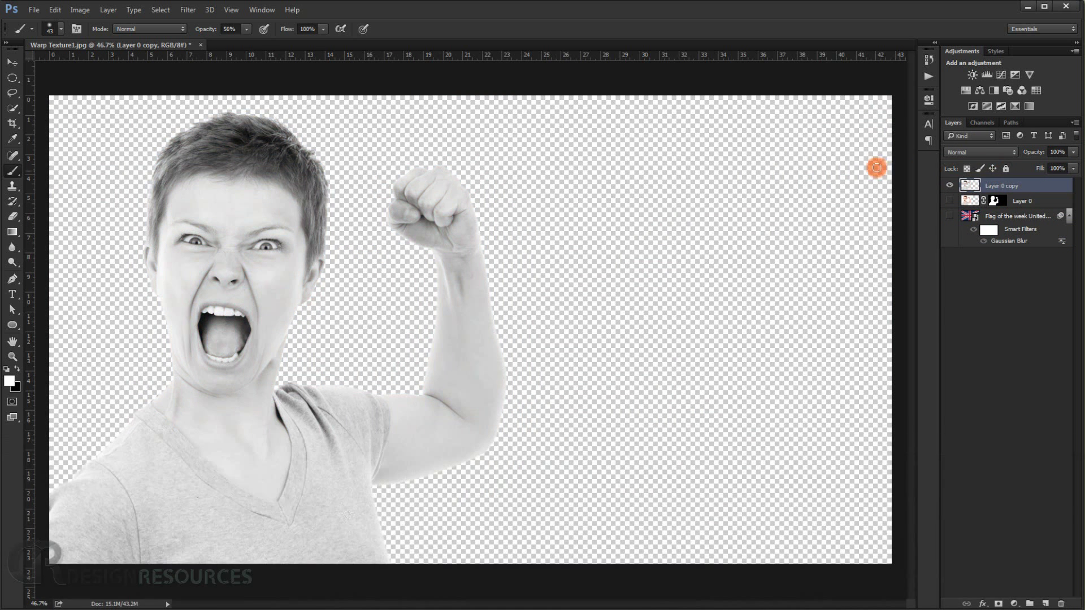
# Apply Levels to the desaturated copy with input levels 155, 0.76 and 219 for strong contrast
pyautogui.click(969, 163)
pyautogui.hotkey('ctrl', 'l')
pyautogui.click(790, 147)
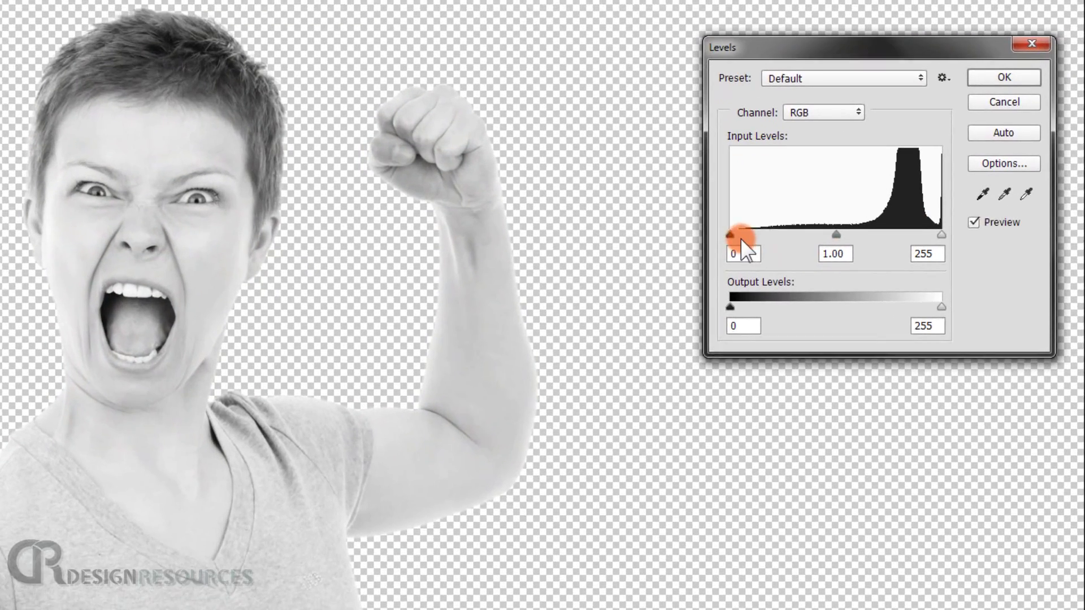
pyautogui.moveTo(642, 272); pyautogui.dragTo(664, 271)
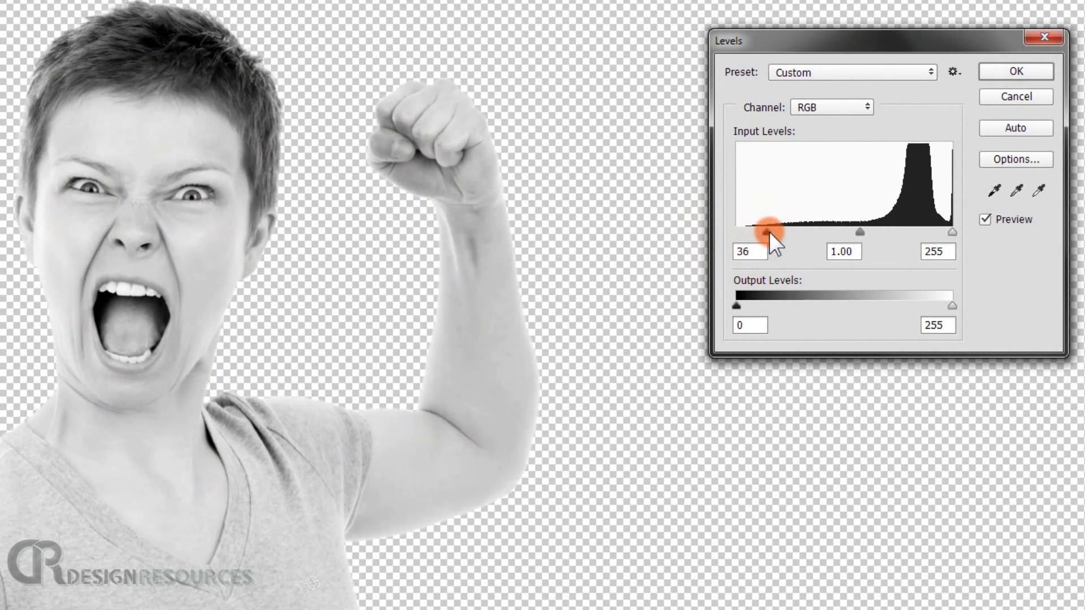
pyautogui.moveTo(769, 232); pyautogui.dragTo(846, 246)
pyautogui.moveTo(905, 229)
pyautogui.mouseDown()
pyautogui.moveTo(845, 231)
pyautogui.moveTo(948, 234)
pyautogui.moveTo(868, 232)
pyautogui.moveTo(922, 234)
pyautogui.mouseUp()
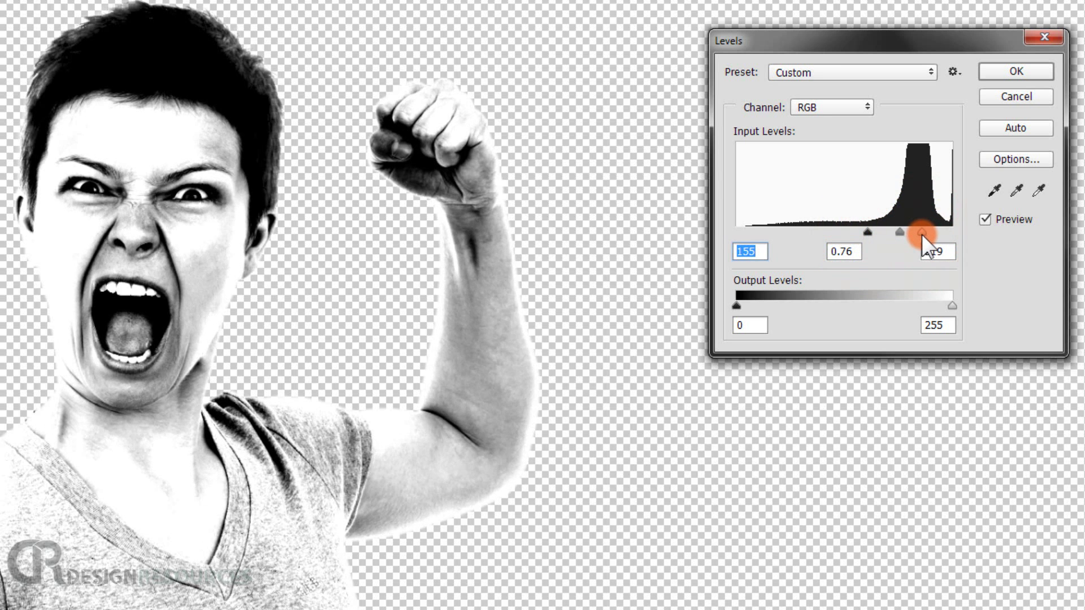
pyautogui.click(1021, 70)
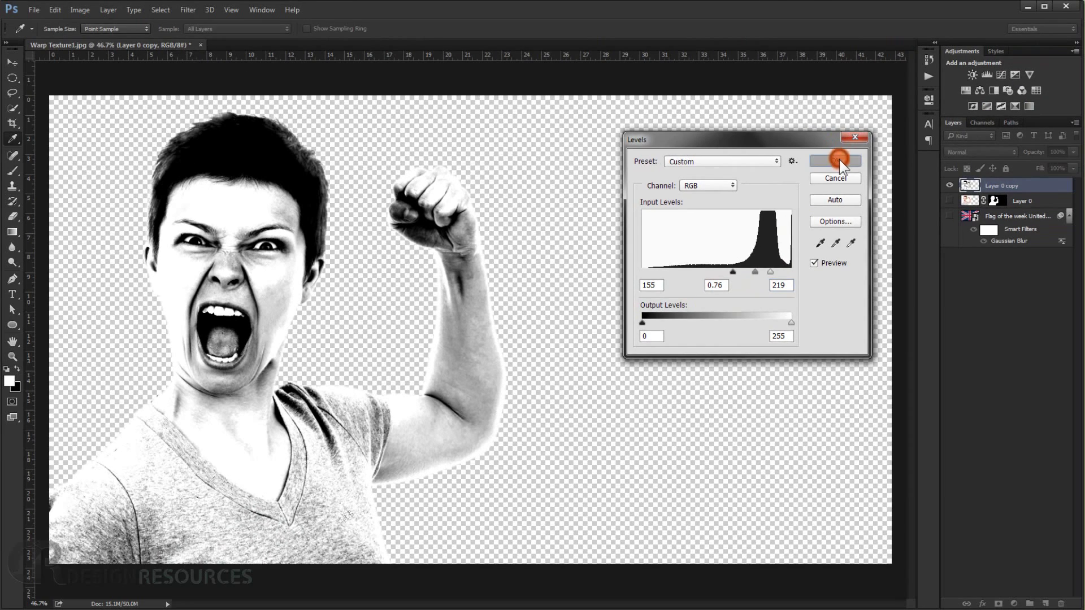
pyautogui.press('b')
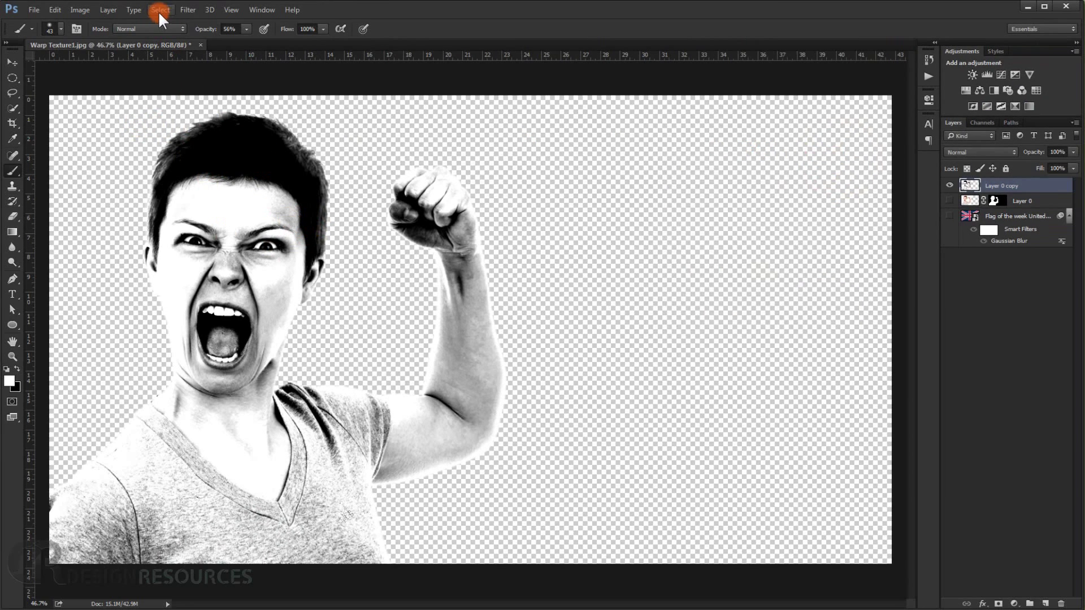
# Apply a Gaussian Blur with a 6 pixel radius to the black-and-white copy of the person
pyautogui.click(183, 11)
pyautogui.moveTo(249, 129)
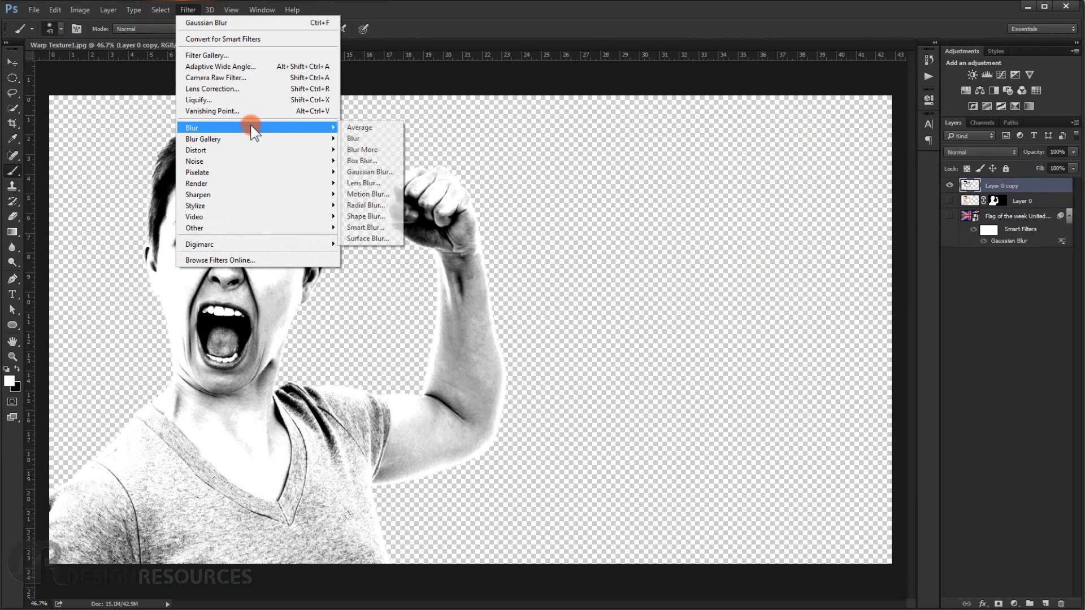
pyautogui.click(368, 172)
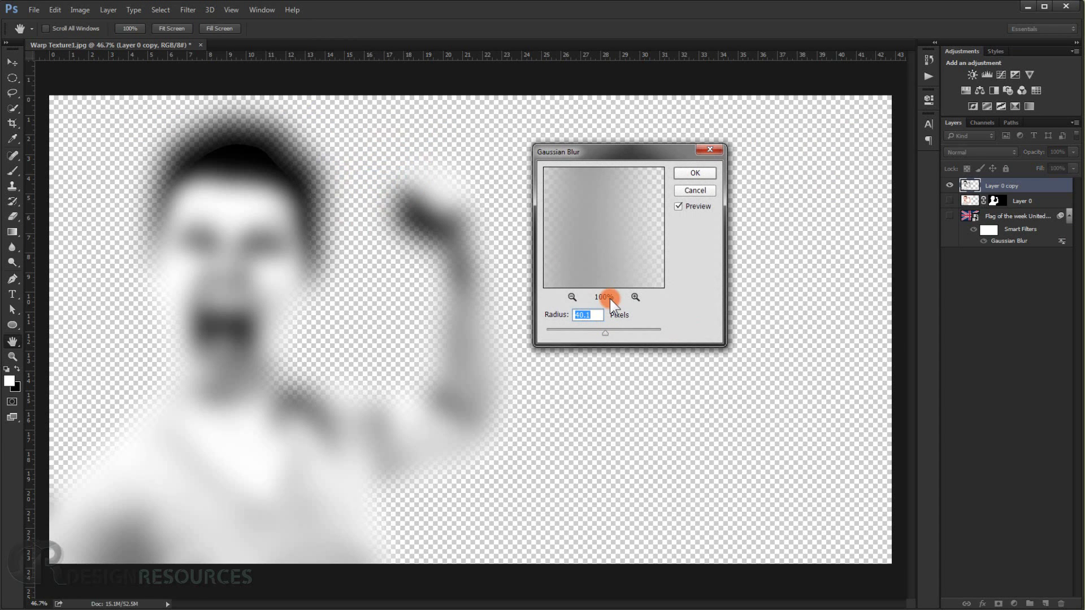
pyautogui.write('6')
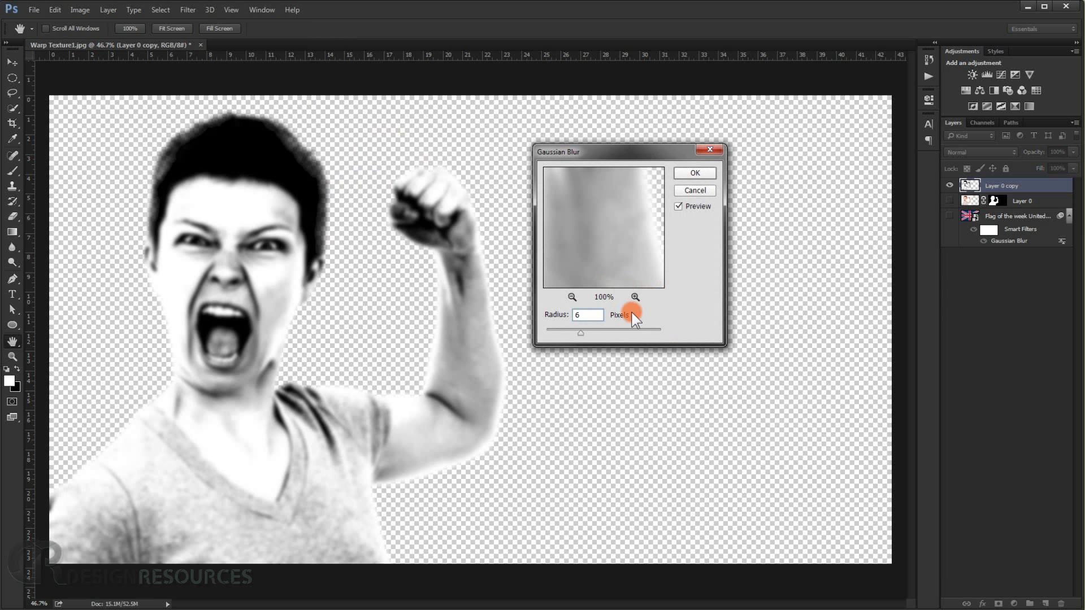
pyautogui.click(528, 311)
pyautogui.click(679, 192)
pyautogui.click(686, 175)
pyautogui.press('b')
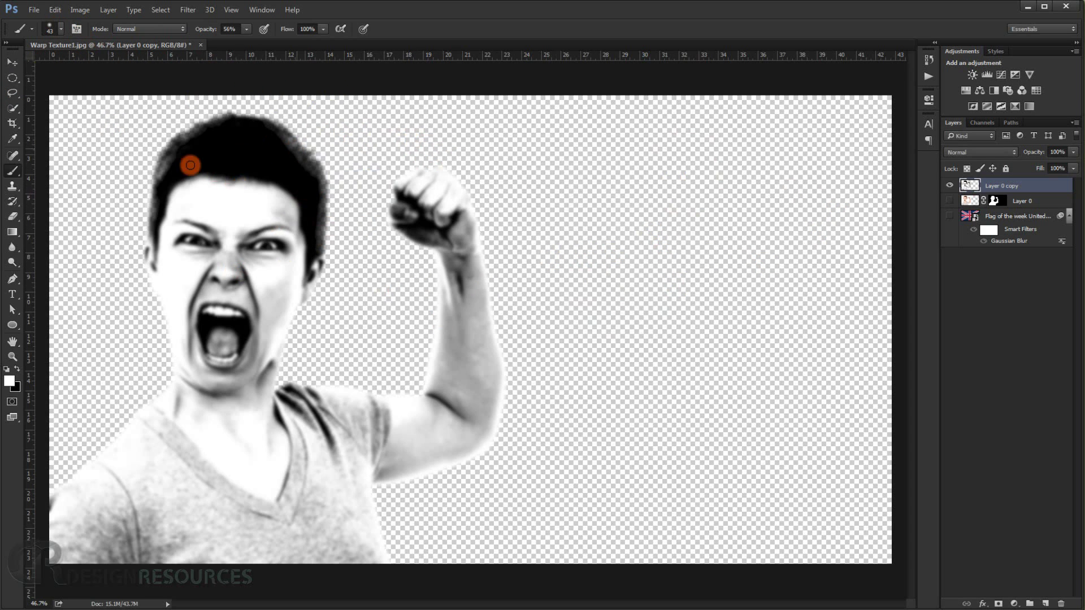
# Save the document as a Photoshop PSD file named Map in the Face folder
pyautogui.click(34, 9)
pyautogui.click(65, 138)
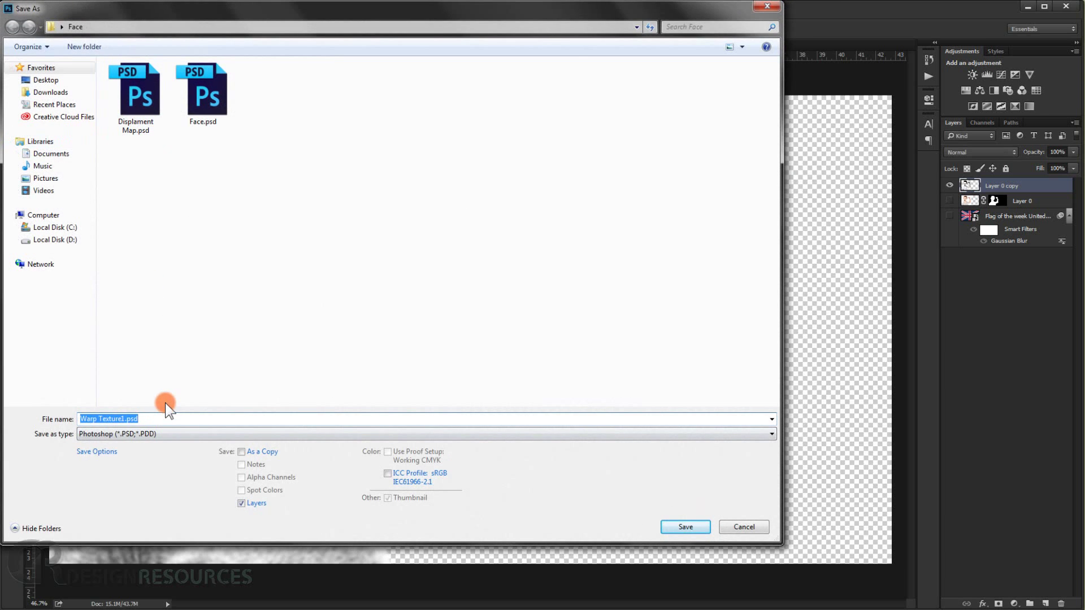
pyautogui.write('Map')
pyautogui.click(678, 527)
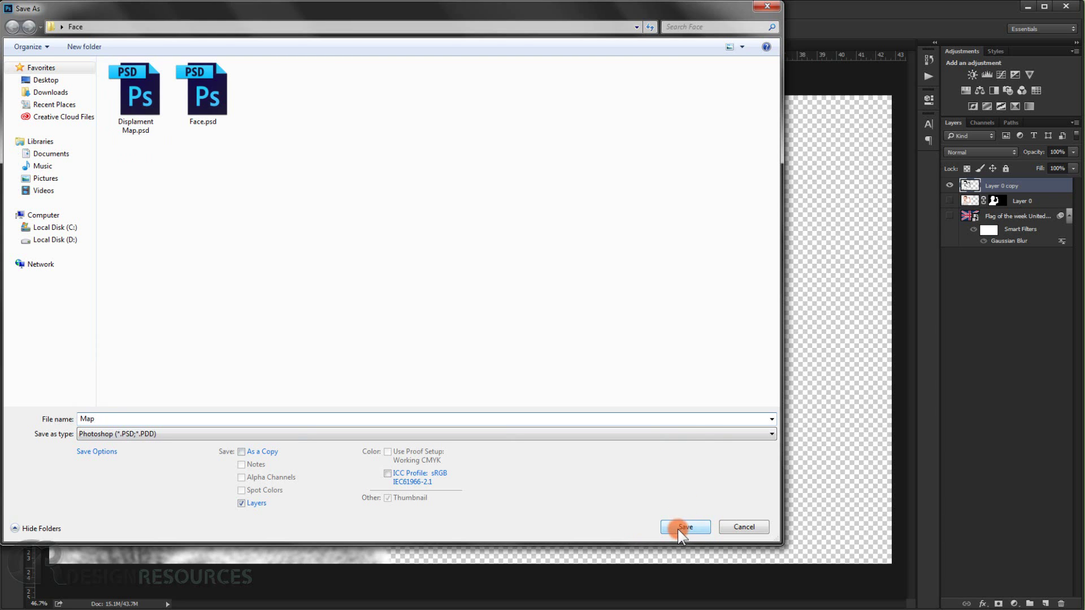
pyautogui.click(690, 192)
# Delete the black-and-white copy layer and show the original person's layer and the blurred flag background again
pyautogui.click(969, 184)
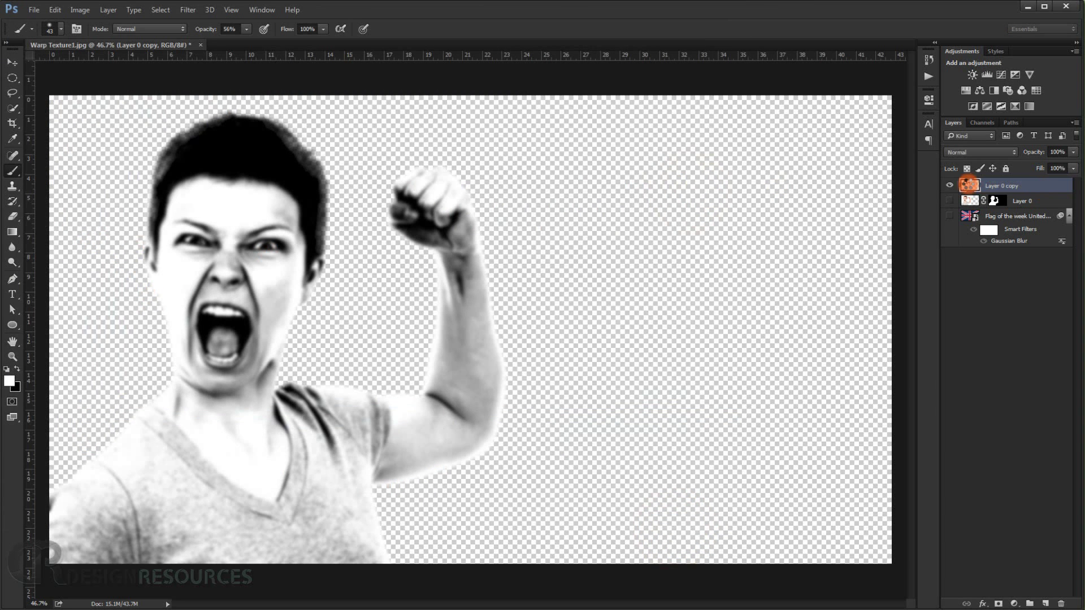
pyautogui.click(949, 186)
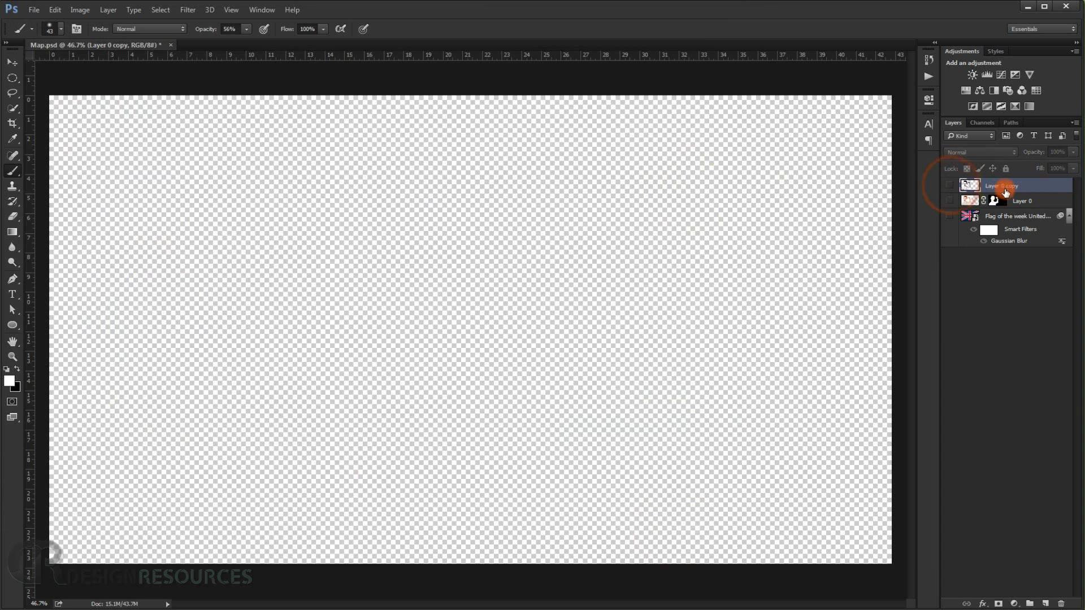
pyautogui.moveTo(1000, 185); pyautogui.dragTo(1063, 605)
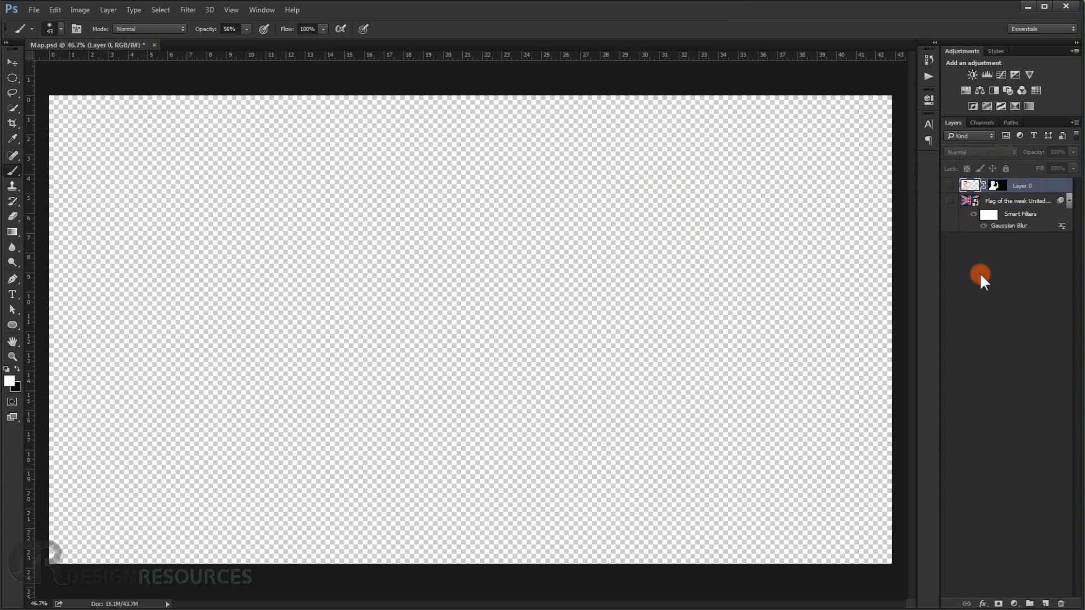
pyautogui.click(950, 186)
pyautogui.click(950, 200)
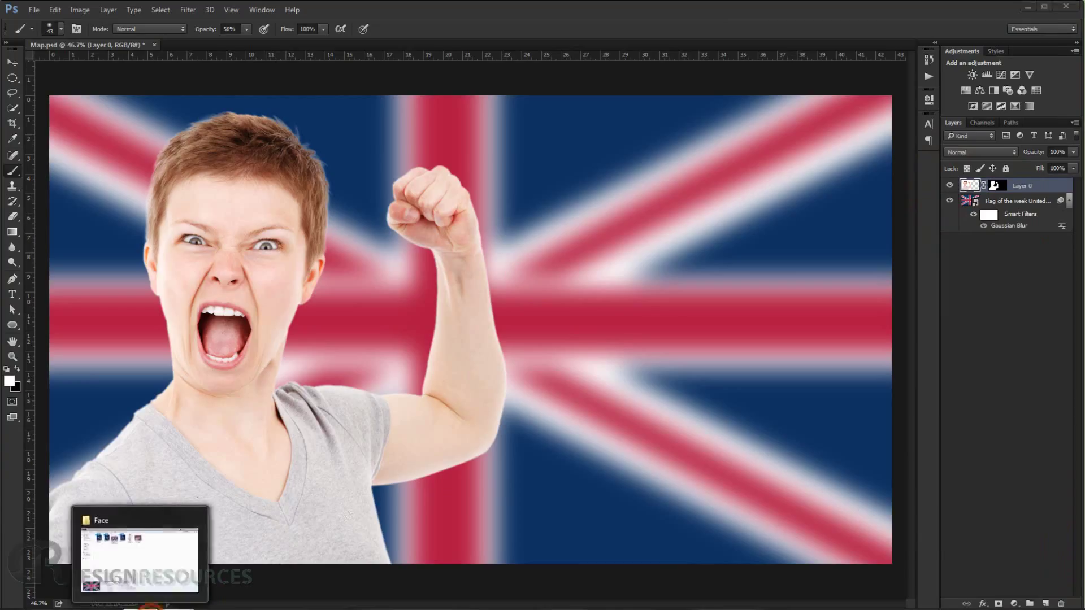
# Place Flag of the week United Kingdom.jpg from the Face folder over the face, rotated 90° and scaled to about 235%
pyautogui.click(146, 604)
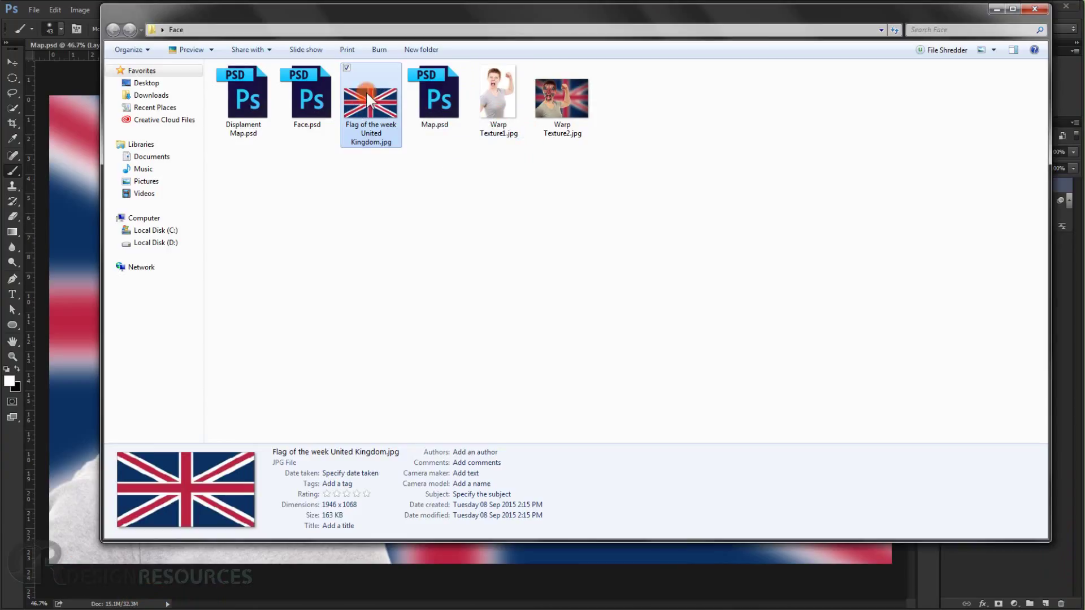
pyautogui.moveTo(369, 102); pyautogui.dragTo(94, 280)
pyautogui.moveTo(561, 273); pyautogui.dragTo(501, 388)
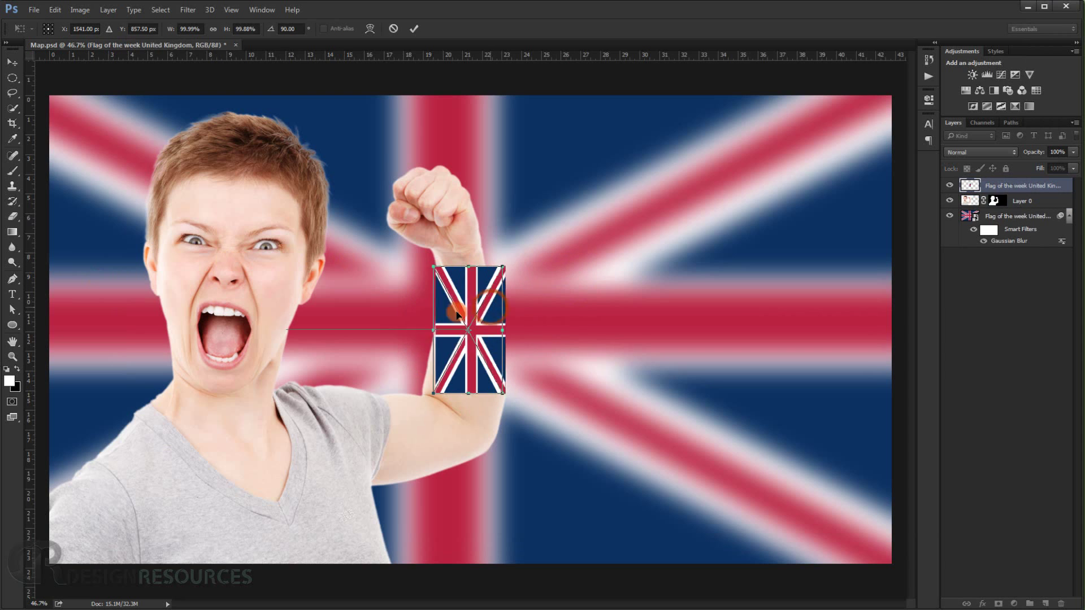
pyautogui.moveTo(494, 336); pyautogui.dragTo(248, 272)
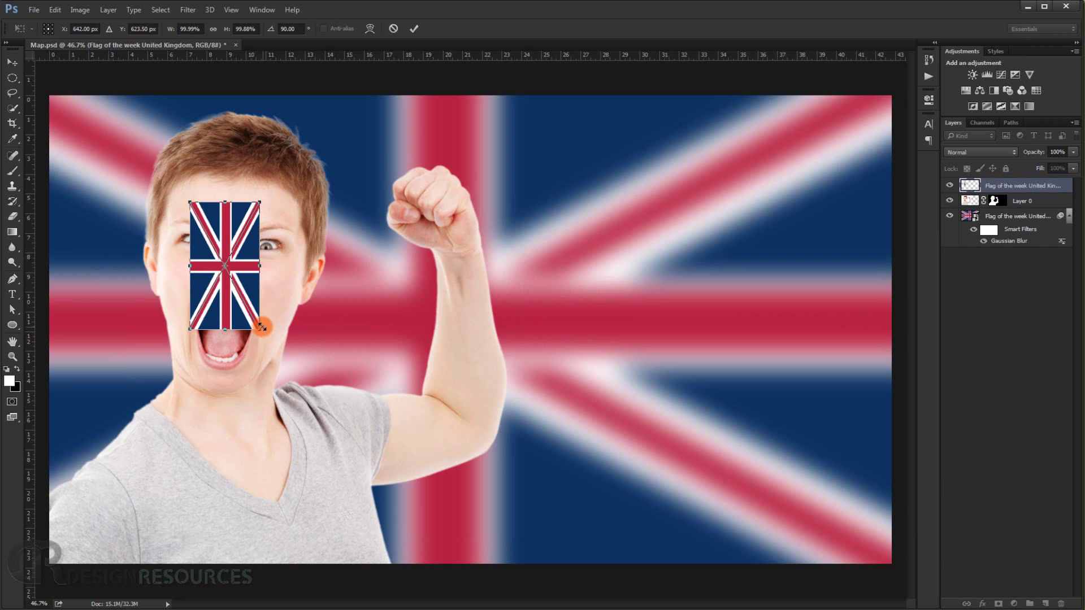
pyautogui.moveTo(260, 329); pyautogui.dragTo(314, 417)
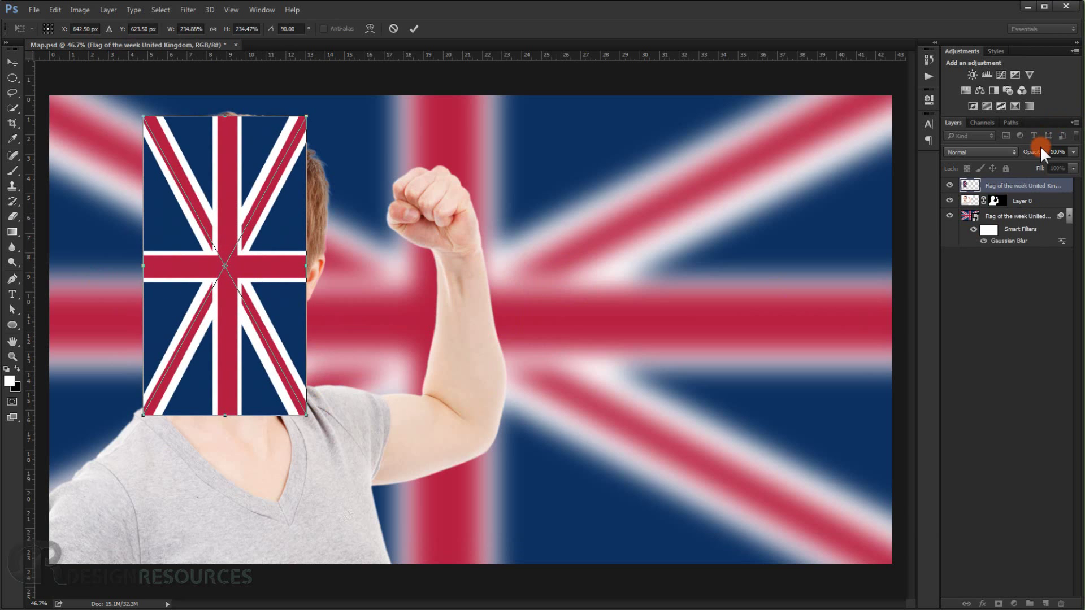
# Lower the face flag layer's opacity to 68%, rotate the flag to about 95° and align it with the tilted face
pyautogui.moveTo(1036, 151); pyautogui.dragTo(938, 158)
pyautogui.moveTo(344, 106); pyautogui.dragTo(355, 117)
pyautogui.moveTo(273, 262); pyautogui.dragTo(283, 239)
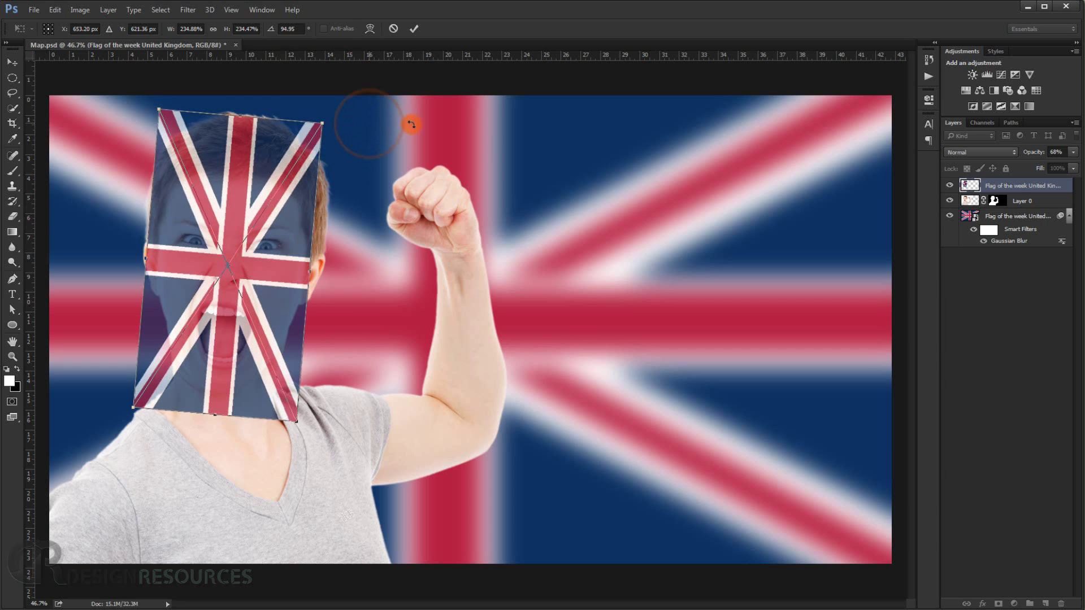
pyautogui.press('Return')
# Hide the whole face flag with a black layer mask and set the layer's opacity back to 100%
pyautogui.press('b')
pyautogui.scroll(5, 250, 327)
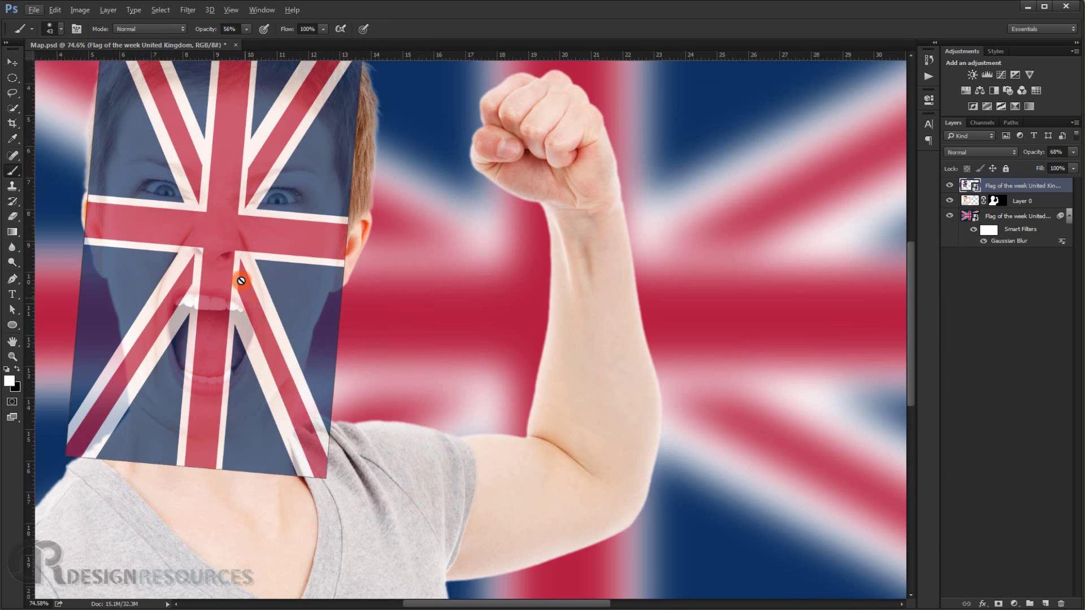
pyautogui.moveTo(240, 271); pyautogui.dragTo(264, 278)
pyautogui.scroll(3, 226, 235)
pyautogui.moveTo(224, 237); pyautogui.dragTo(252, 244)
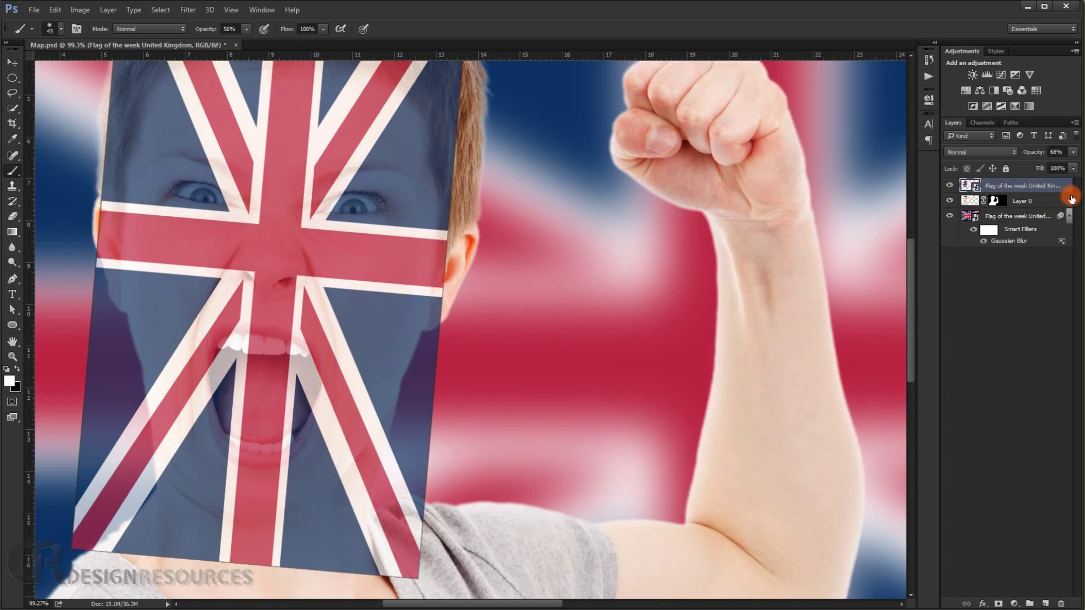
pyautogui.press('alt')
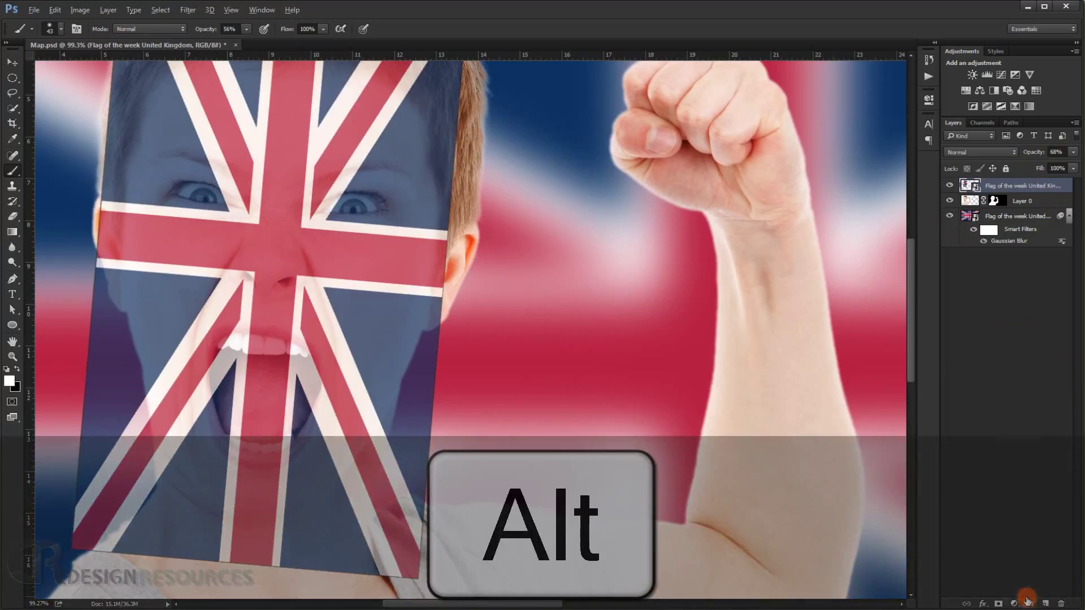
pyautogui.keyDown('alt'); pyautogui.click(999, 603); pyautogui.keyUp('alt')
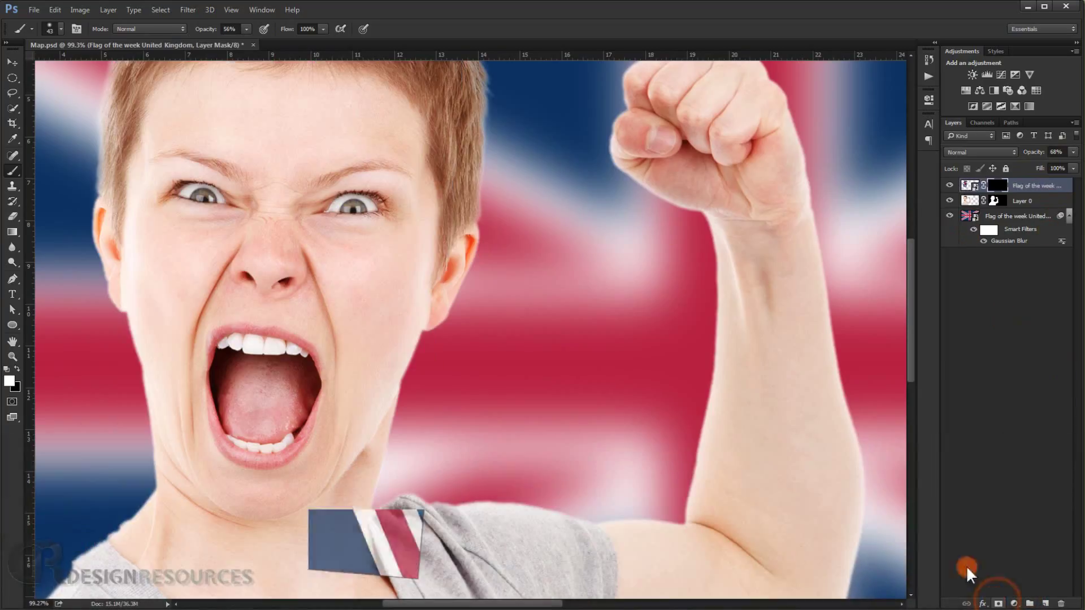
pyautogui.click(954, 188)
pyautogui.click(1000, 188)
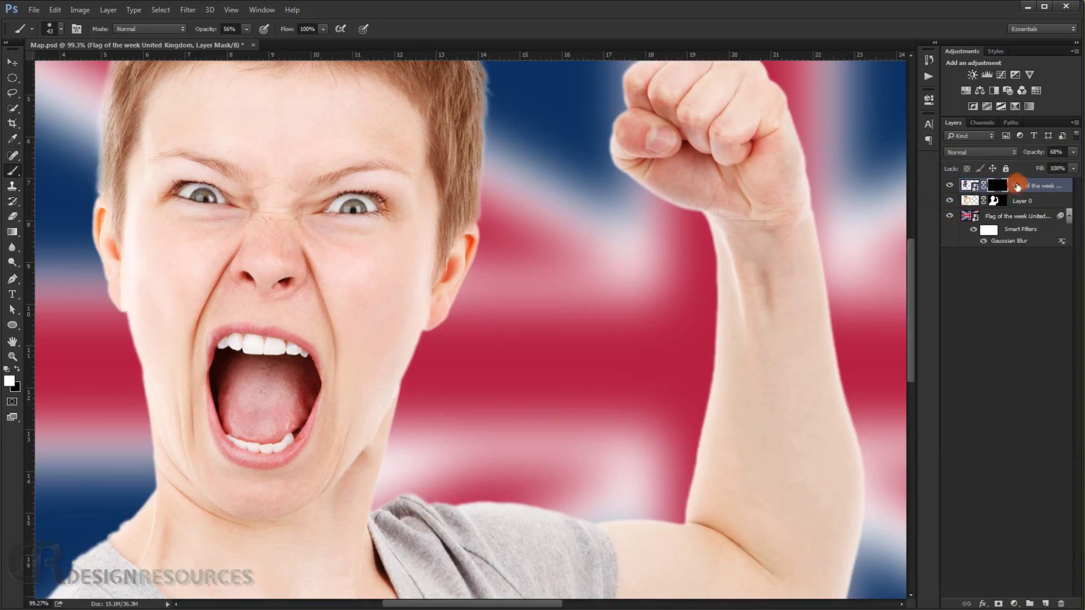
pyautogui.moveTo(315, 221); pyautogui.dragTo(331, 230)
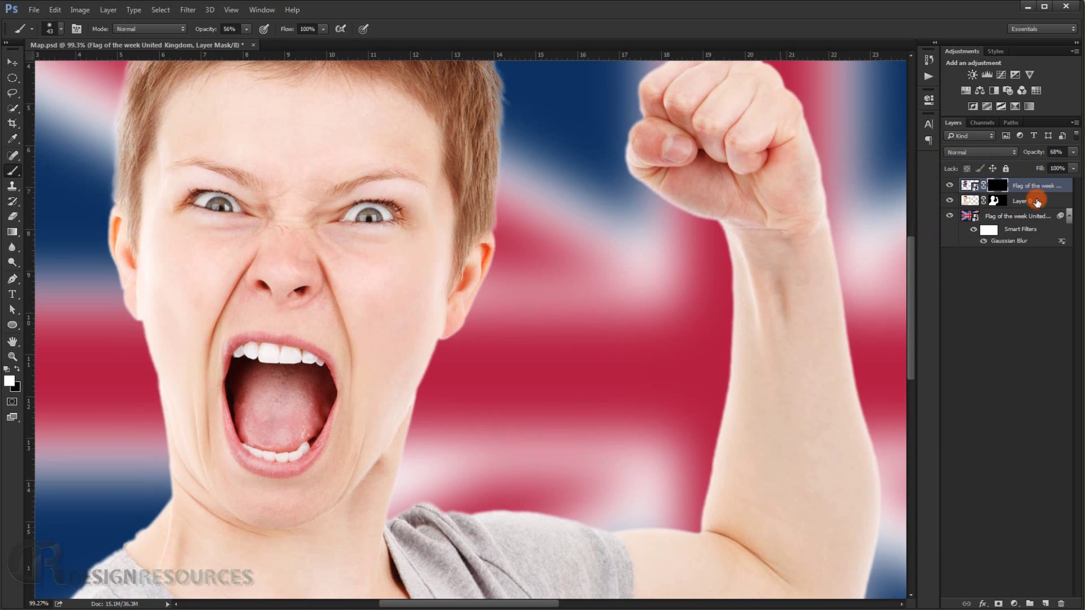
pyautogui.moveTo(1032, 154); pyautogui.dragTo(1052, 154)
# Paint white on the flag's mask with a 50% opacity brush to reveal it over the facial skin, sparing the eyes, nostrils and mouth
pyautogui.scroll(6, 289, 269)
pyautogui.moveTo(341, 249); pyautogui.dragTo(343, 286)
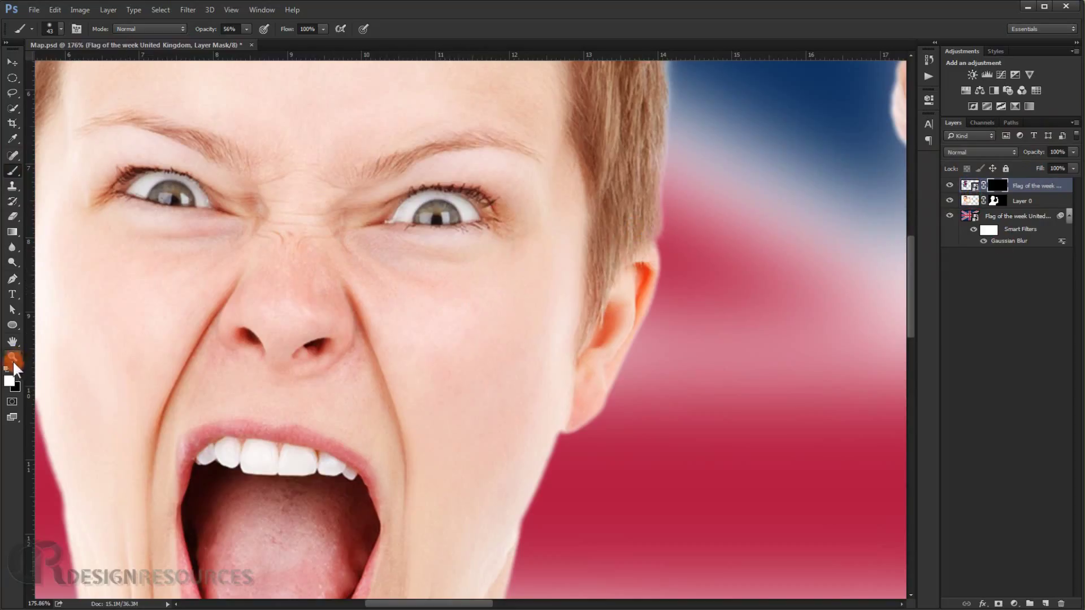
pyautogui.press('x')
pyautogui.moveTo(419, 337)
pyautogui.mouseDown()
pyautogui.moveTo(426, 298)
pyautogui.moveTo(470, 305)
pyautogui.mouseUp()
pyautogui.moveTo(228, 30); pyautogui.dragTo(203, 33)
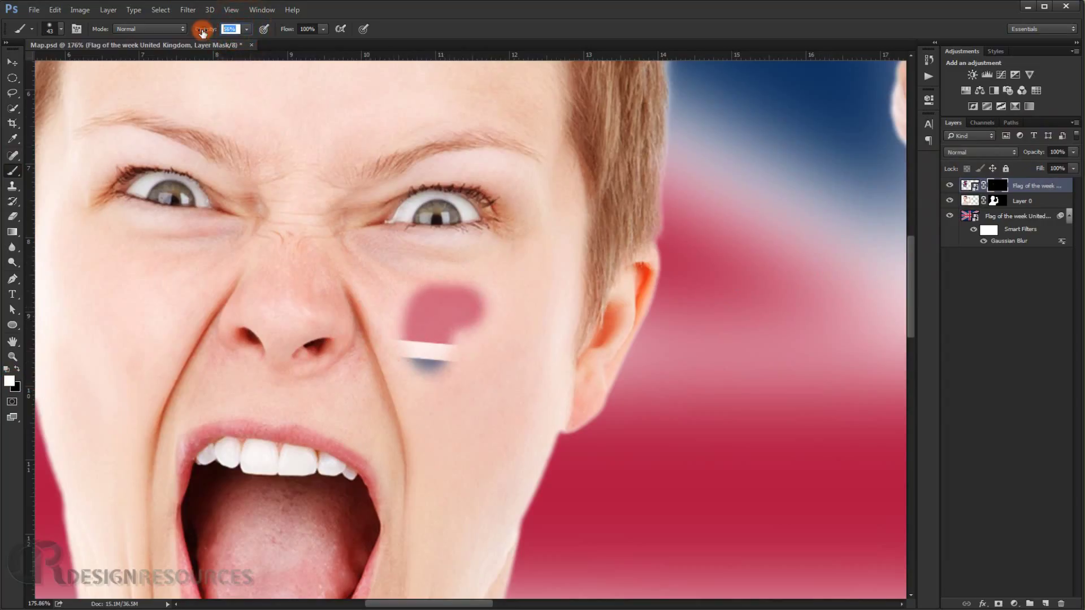
pyautogui.press('Return')
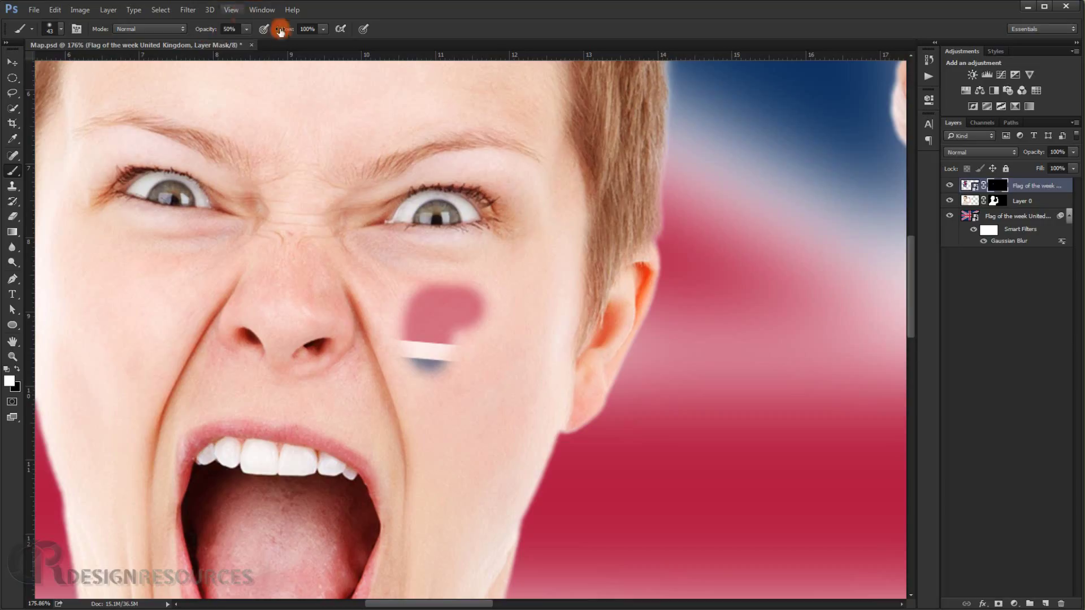
pyautogui.moveTo(472, 358)
pyautogui.mouseDown()
pyautogui.moveTo(418, 374)
pyautogui.moveTo(476, 353)
pyautogui.moveTo(514, 280)
pyautogui.moveTo(534, 286)
pyautogui.moveTo(546, 245)
pyautogui.moveTo(538, 218)
pyautogui.moveTo(470, 286)
pyautogui.moveTo(470, 258)
pyautogui.moveTo(467, 287)
pyautogui.moveTo(404, 310)
pyautogui.moveTo(425, 469)
pyautogui.moveTo(459, 441)
pyautogui.moveTo(471, 459)
pyautogui.moveTo(503, 440)
pyautogui.moveTo(483, 479)
pyautogui.mouseUp()
pyautogui.scroll(-5, 483, 479)
pyautogui.scroll(3, 477, 435)
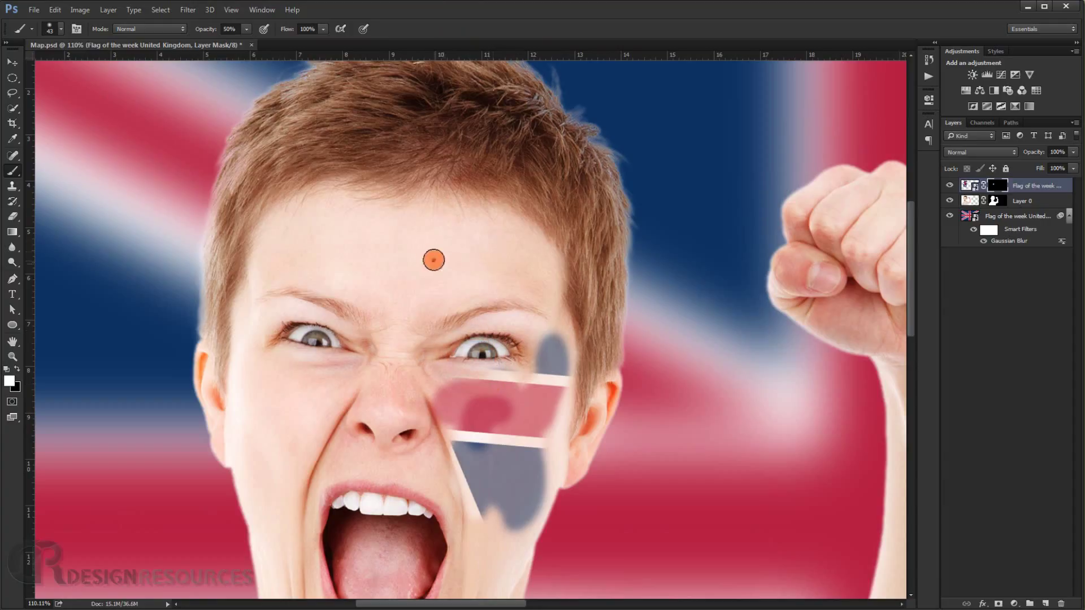
pyautogui.moveTo(431, 257)
pyautogui.mouseDown()
pyautogui.moveTo(419, 280)
pyautogui.moveTo(483, 242)
pyautogui.moveTo(405, 209)
pyautogui.moveTo(358, 210)
pyautogui.moveTo(359, 259)
pyautogui.moveTo(348, 260)
pyautogui.moveTo(401, 261)
pyautogui.moveTo(324, 282)
pyautogui.moveTo(307, 259)
pyautogui.moveTo(375, 296)
pyautogui.moveTo(397, 266)
pyautogui.moveTo(410, 278)
pyautogui.moveTo(378, 370)
pyautogui.moveTo(433, 298)
pyautogui.moveTo(489, 275)
pyautogui.moveTo(489, 287)
pyautogui.moveTo(511, 283)
pyautogui.moveTo(507, 232)
pyautogui.moveTo(405, 198)
pyautogui.moveTo(331, 204)
pyautogui.moveTo(301, 230)
pyautogui.moveTo(294, 220)
pyautogui.moveTo(277, 231)
pyautogui.moveTo(289, 218)
pyautogui.moveTo(244, 312)
pyautogui.moveTo(247, 380)
pyautogui.moveTo(295, 374)
pyautogui.moveTo(315, 391)
pyautogui.moveTo(284, 351)
pyautogui.moveTo(348, 367)
pyautogui.moveTo(334, 364)
pyautogui.moveTo(317, 410)
pyautogui.moveTo(336, 398)
pyautogui.moveTo(300, 444)
pyautogui.moveTo(289, 412)
pyautogui.moveTo(277, 468)
pyautogui.mouseUp()
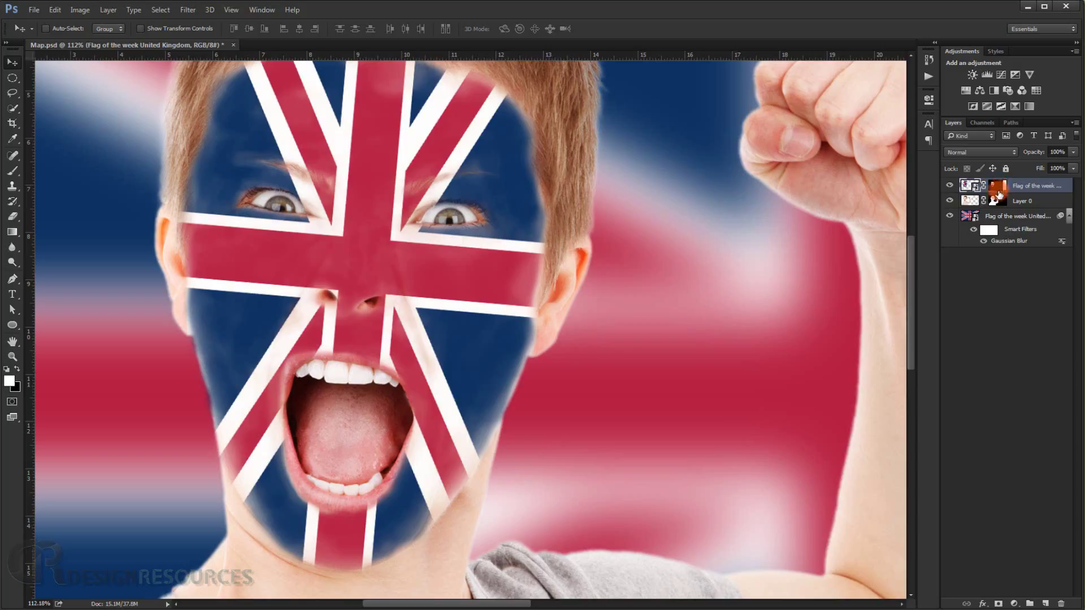
# Load the face flag's mask as a selection, fill it with white on a new layer and deselect
pyautogui.click(997, 188)
pyautogui.keyDown('ctrl'); pyautogui.click(999, 188); pyautogui.keyUp('ctrl')
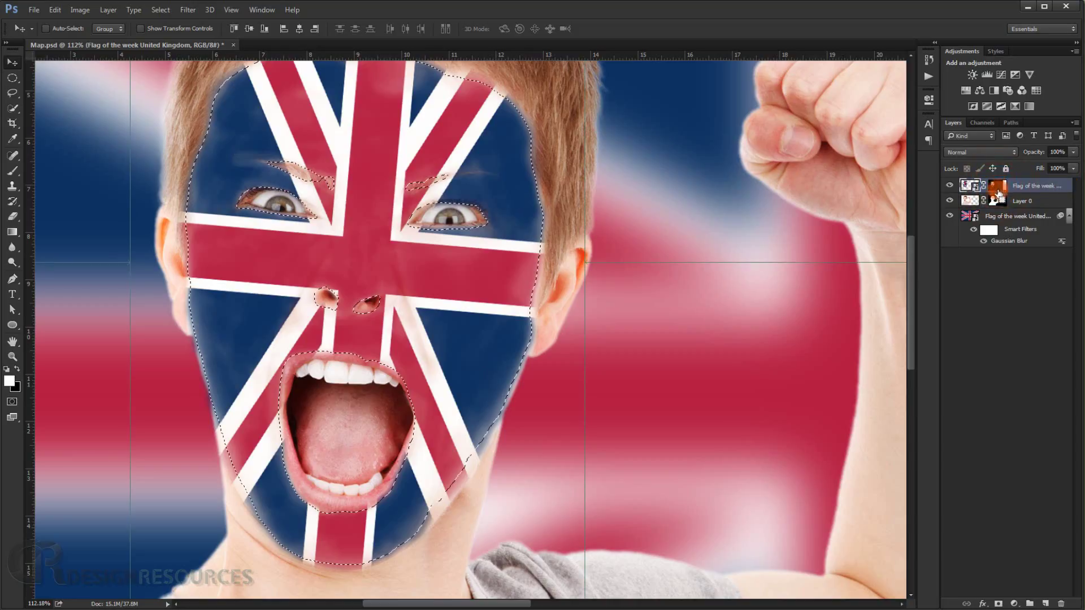
pyautogui.hotkey('ctrl', ';')
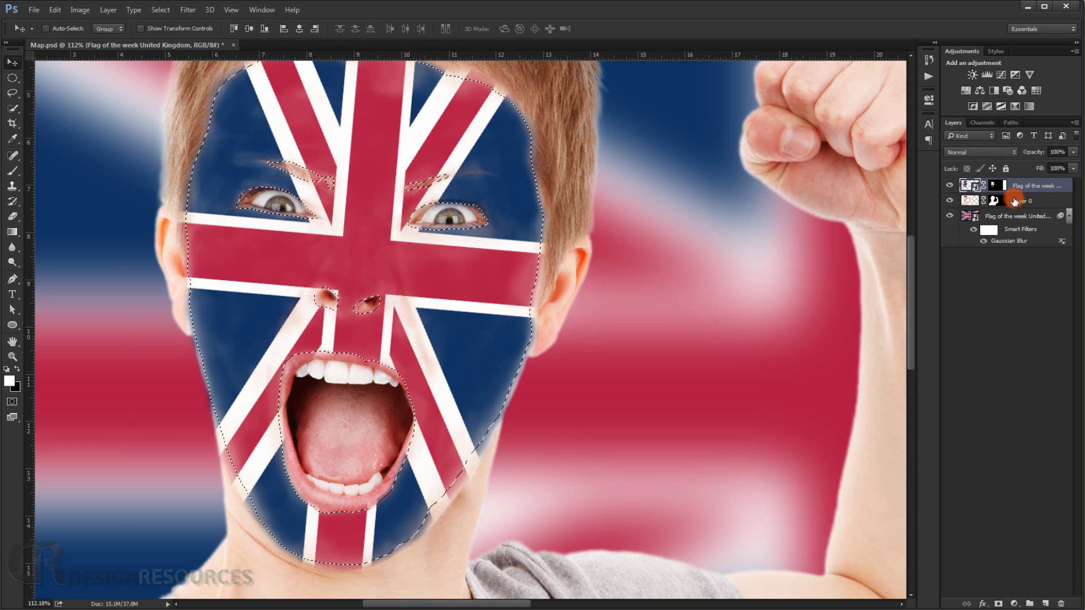
pyautogui.click(1045, 604)
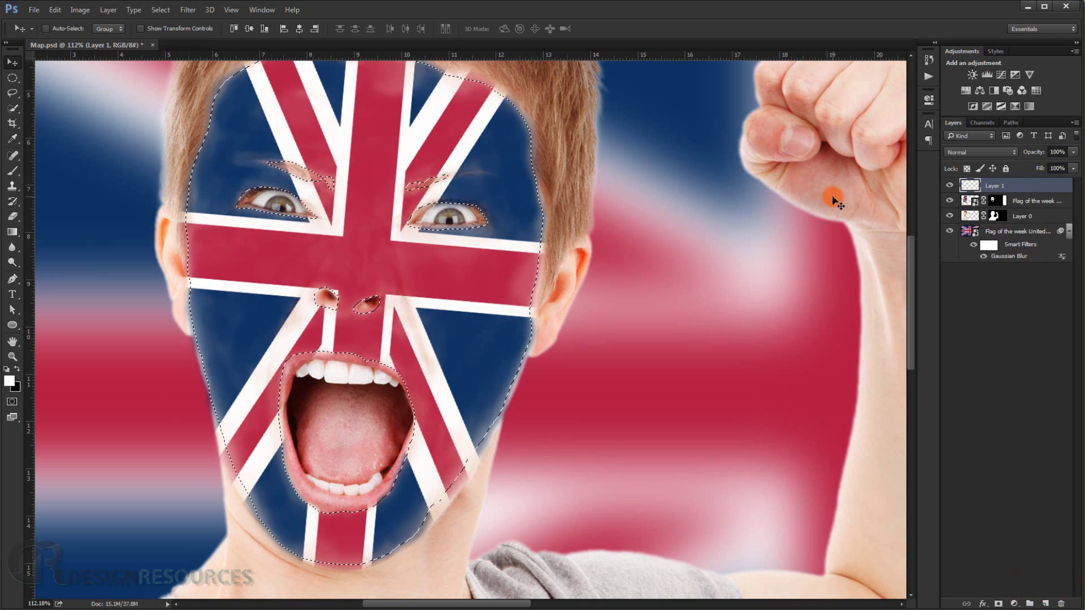
pyautogui.hotkey('alt', 'BackSpace')
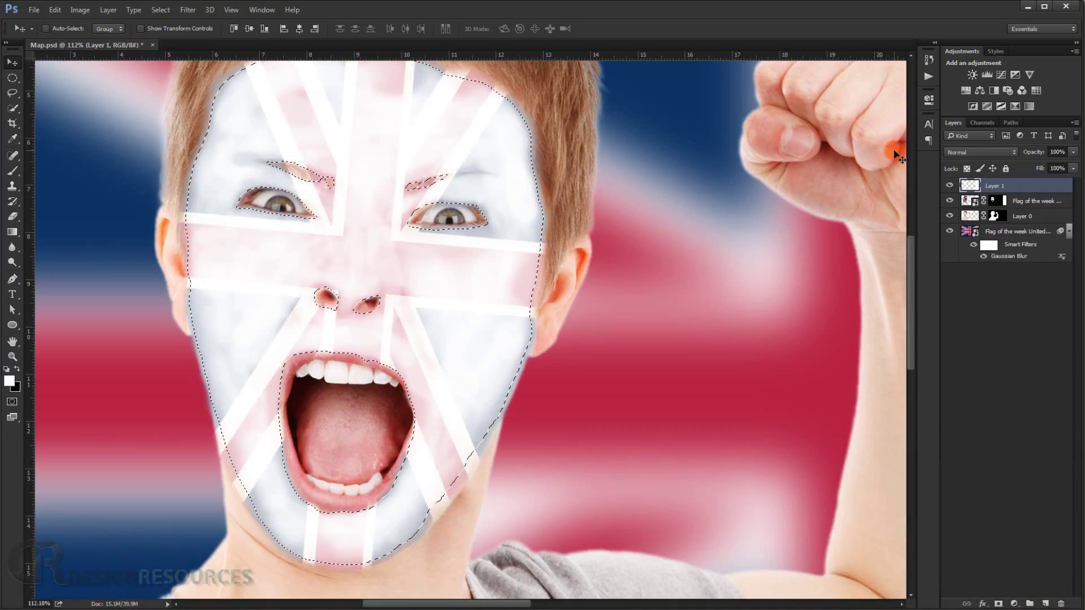
pyautogui.hotkey('ctrl', 'd')
# Set the white face layer's blend mode to Saturation and move it below the face flag layer, keeping the flag shown
pyautogui.click(949, 200)
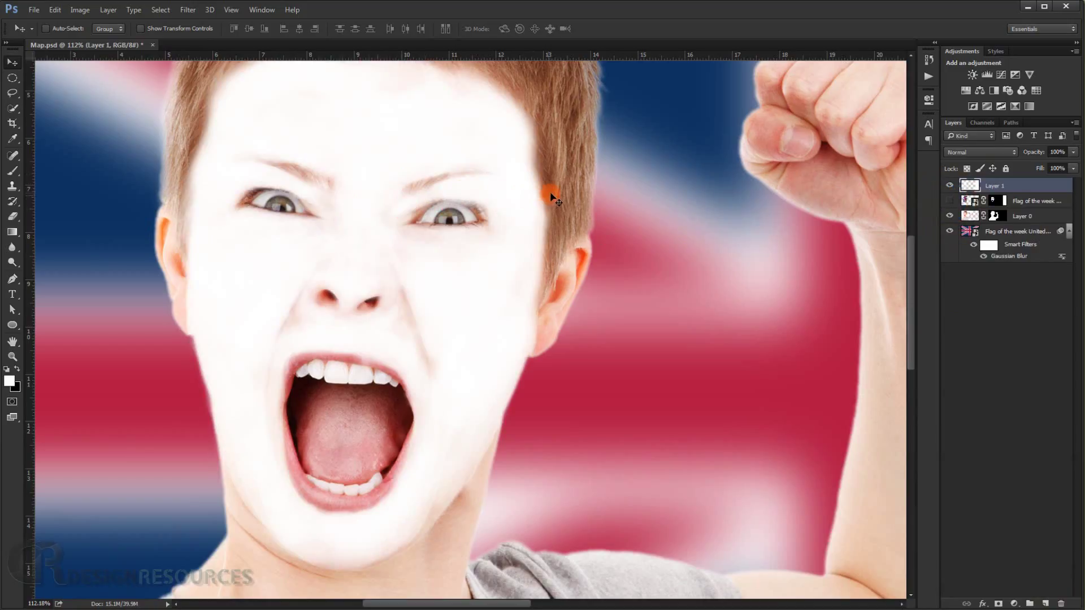
pyautogui.click(1003, 192)
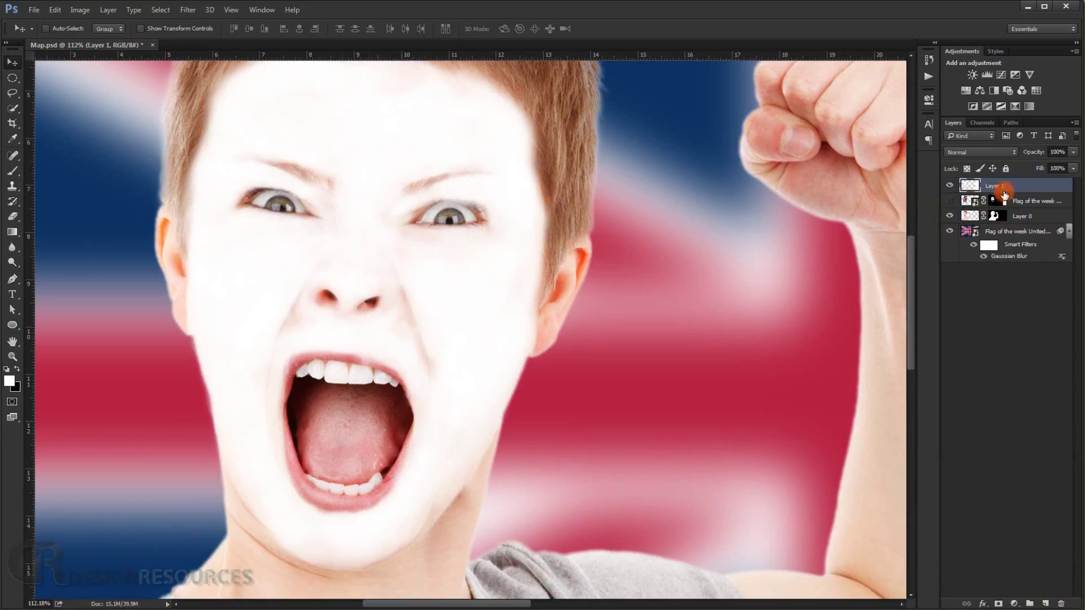
pyautogui.click(988, 150)
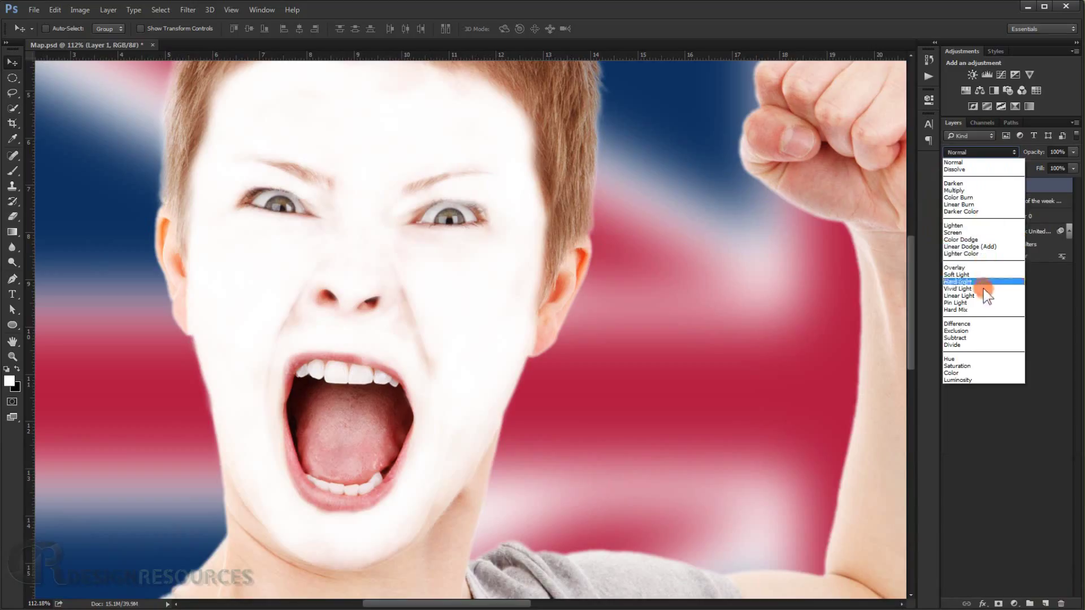
pyautogui.click(973, 366)
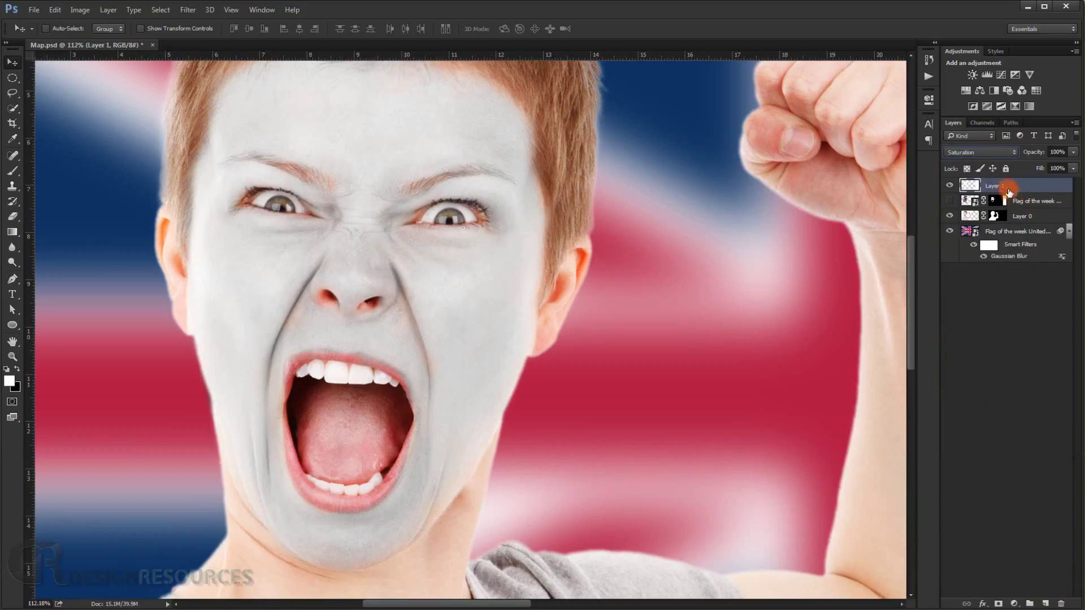
pyautogui.moveTo(1009, 192); pyautogui.dragTo(984, 205)
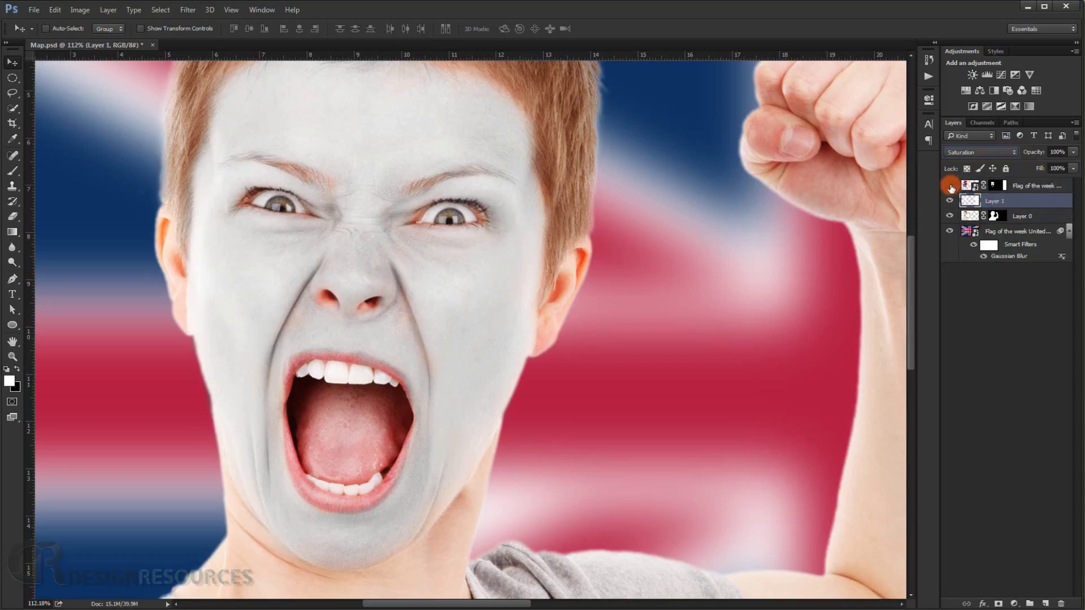
pyautogui.click(950, 186)
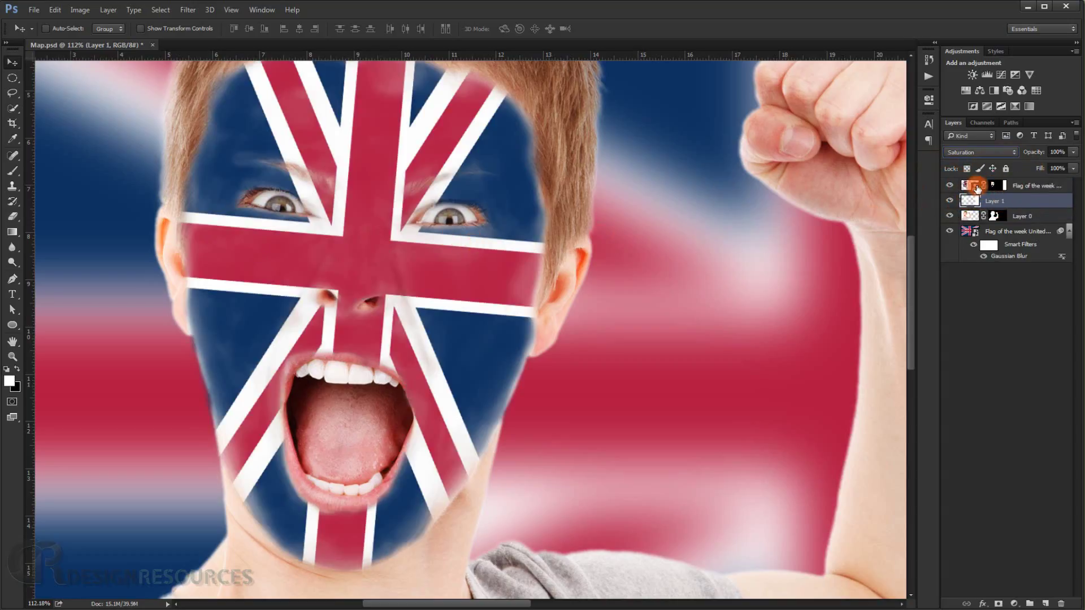
# Apply the Displace filter to the face flag layer using Map.psd from the Face folder as the displacement map
pyautogui.click(1019, 189)
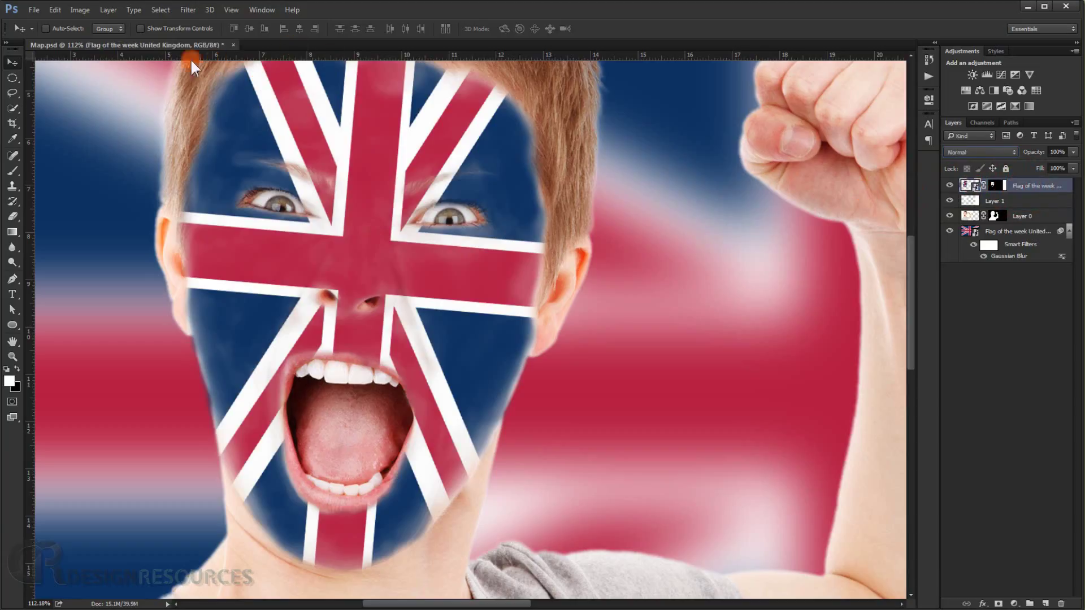
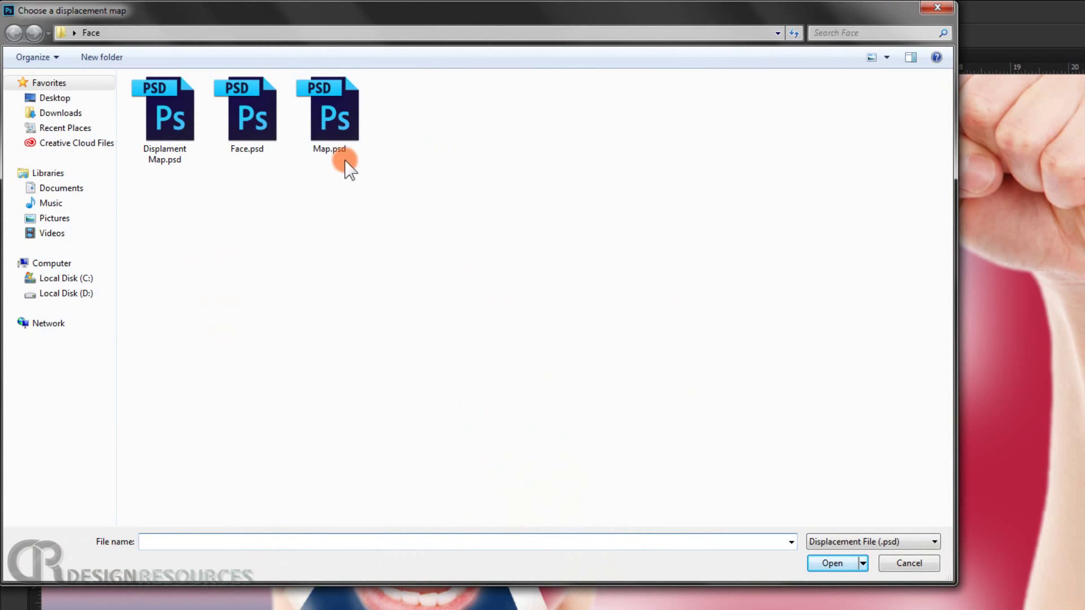
pyautogui.doubleClick(338, 117)
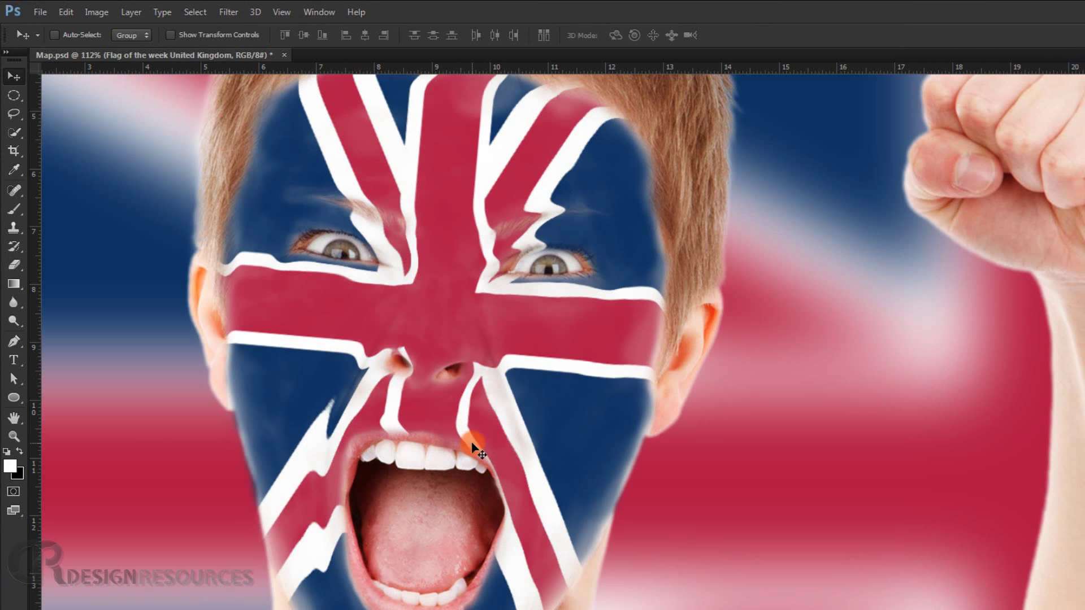
pyautogui.scroll(3, 418, 442)
pyautogui.scroll(-2, 390, 395)
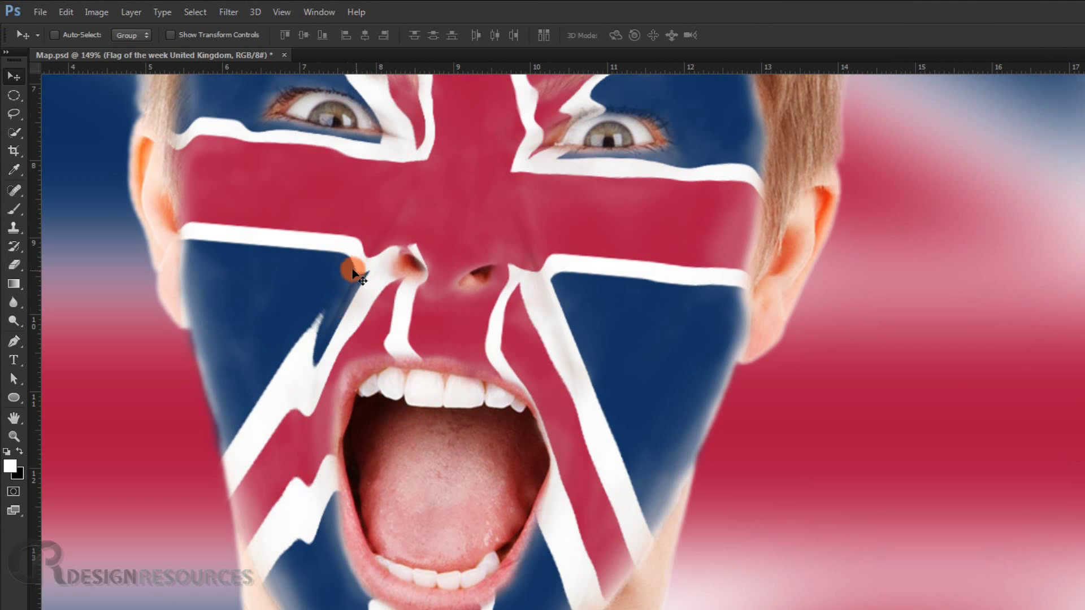
pyautogui.scroll(-3, 329, 373)
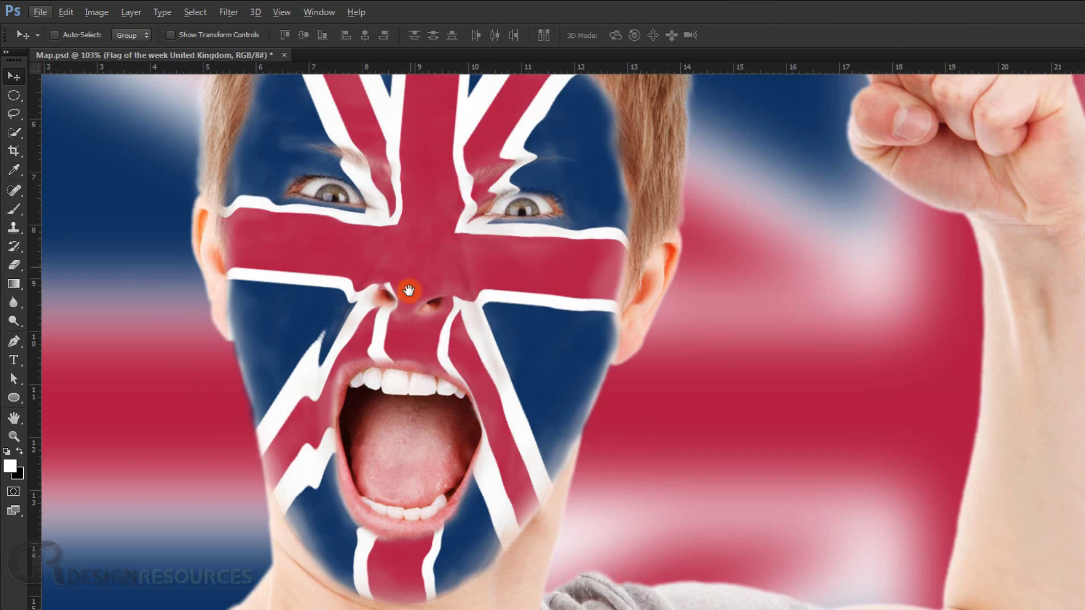
pyautogui.moveTo(407, 262); pyautogui.dragTo(466, 426)
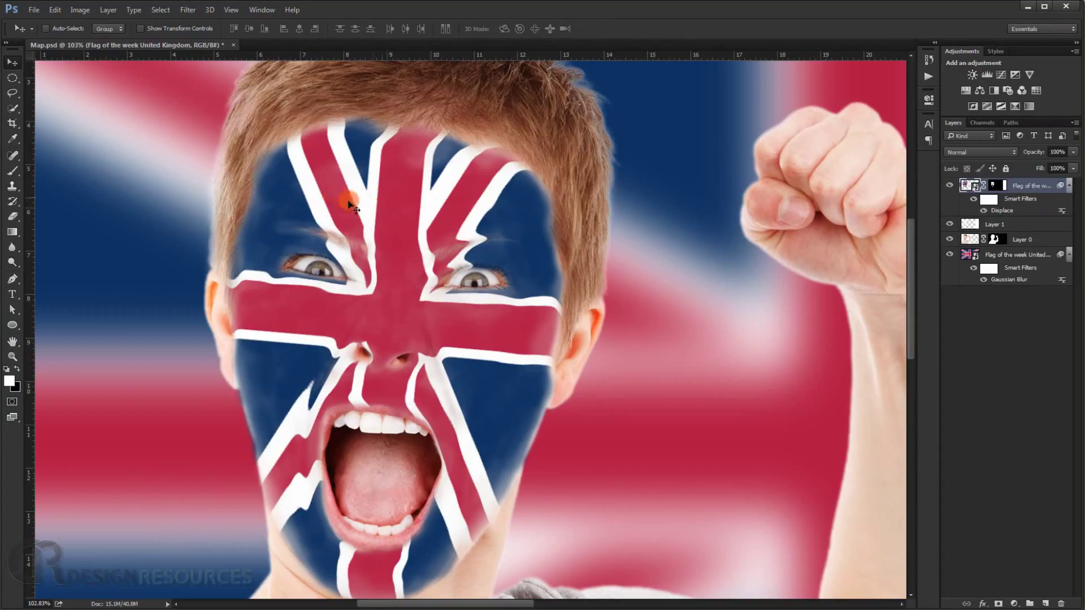
# Compare the face flag before and after the Displace filter by switching between the last two history states
pyautogui.click(929, 58)
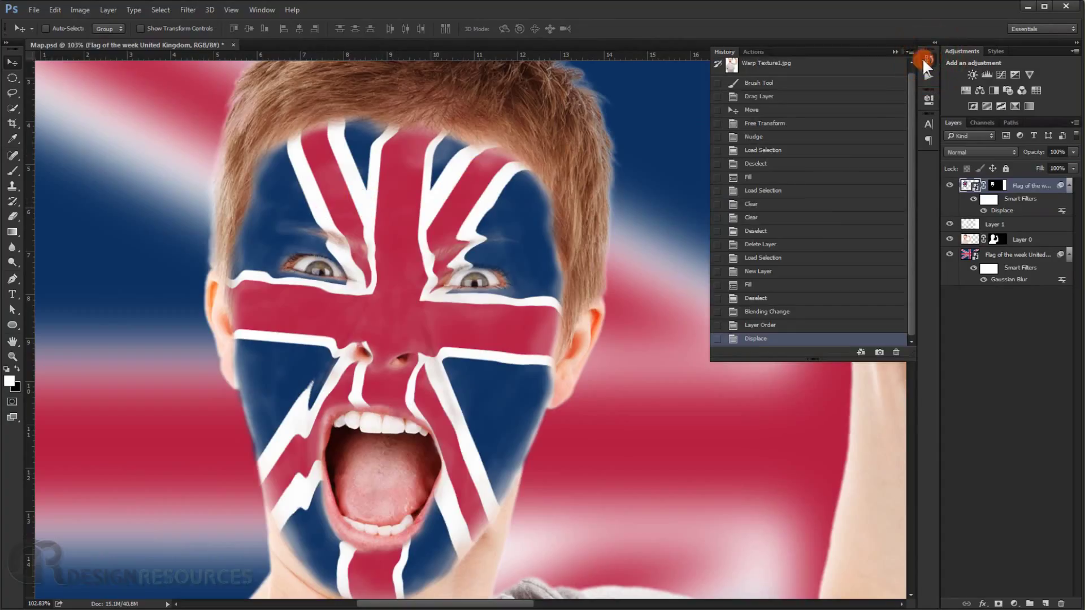
pyautogui.click(766, 328)
pyautogui.click(761, 339)
pyautogui.click(760, 326)
pyautogui.click(761, 340)
pyautogui.click(895, 51)
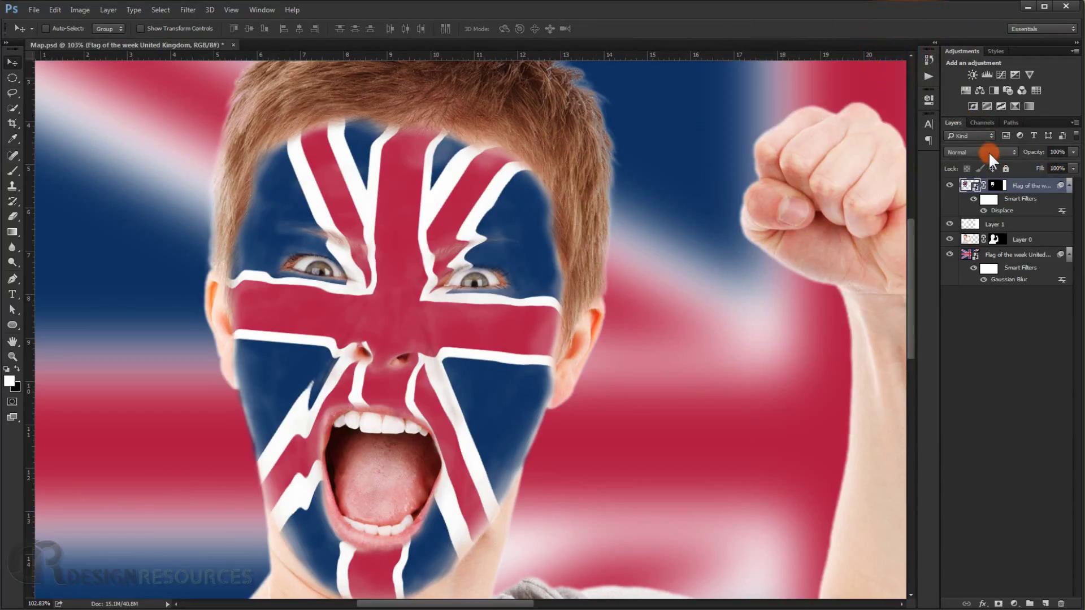
# Set the face flag layer's blend mode to Linear Burn and its opacity to 70%
pyautogui.click(987, 151)
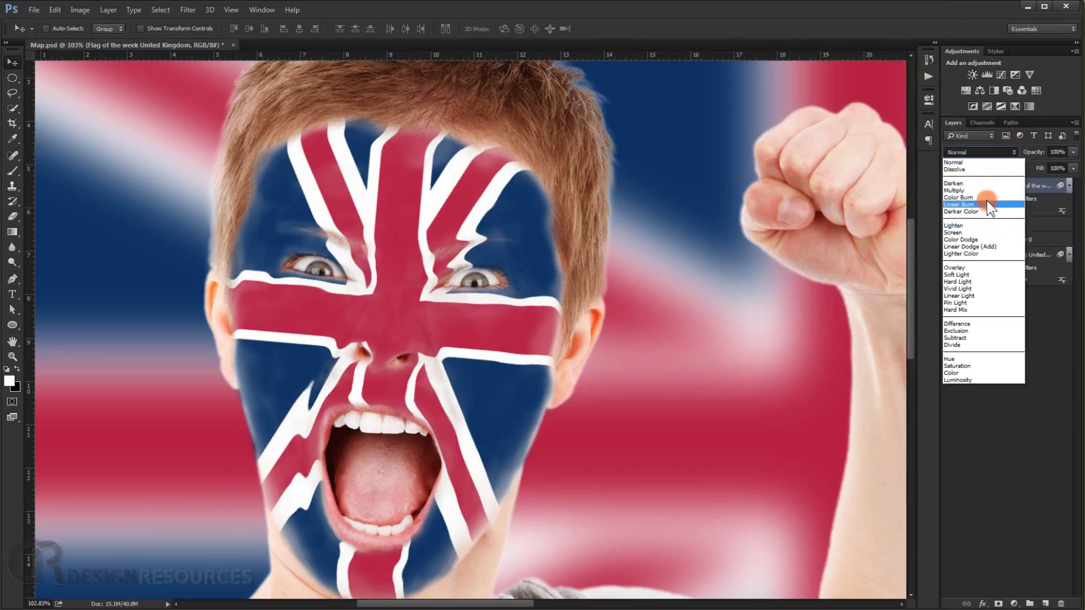
pyautogui.click(987, 211)
pyautogui.click(981, 150)
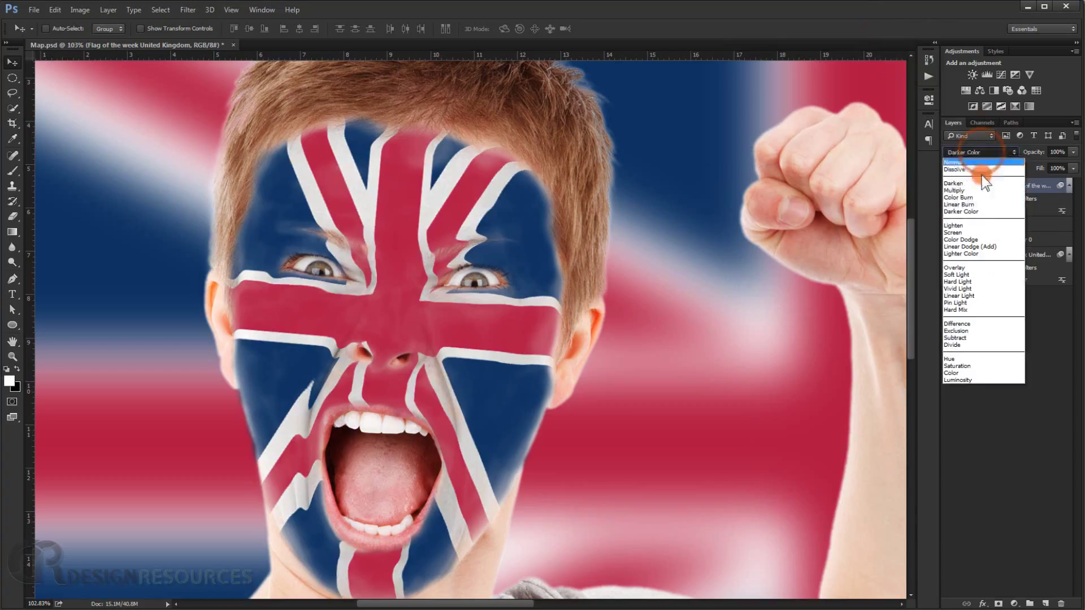
pyautogui.click(979, 193)
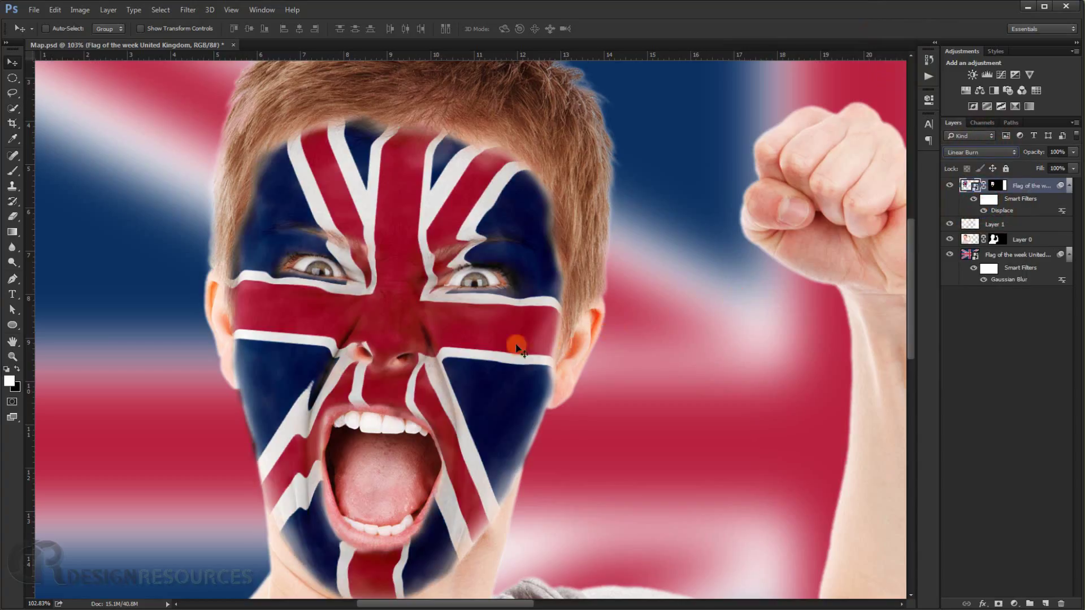
pyautogui.moveTo(460, 334); pyautogui.dragTo(467, 286)
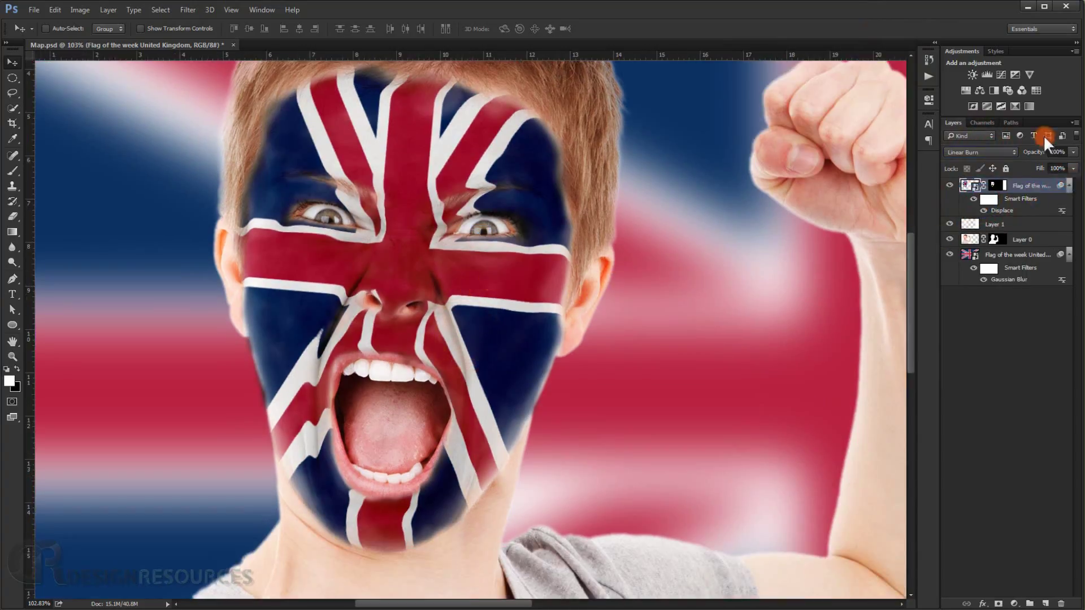
pyautogui.moveTo(1040, 153); pyautogui.dragTo(1030, 152)
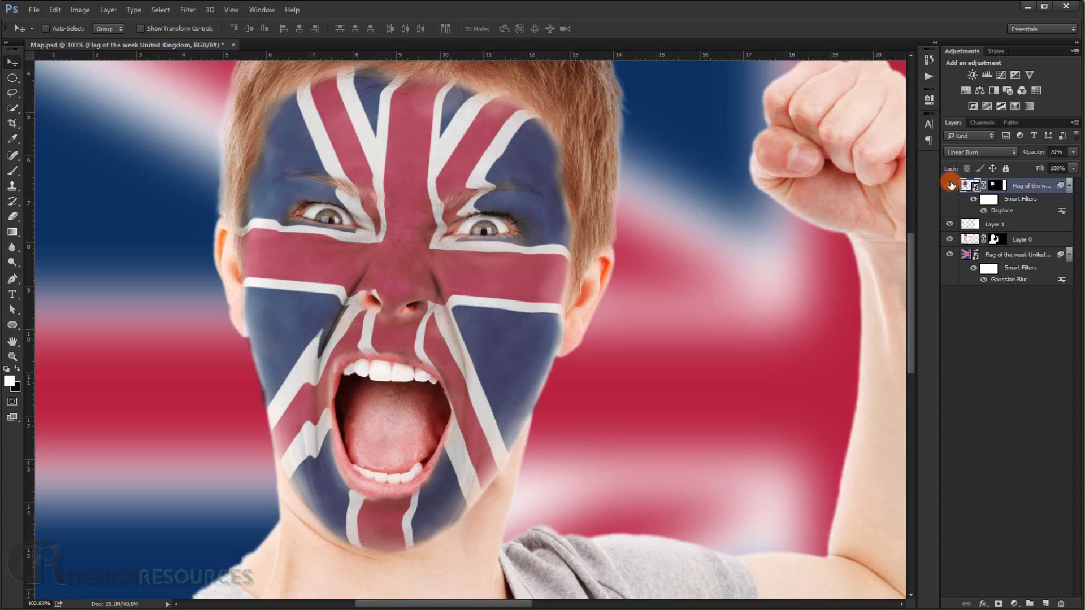
# Compare the face with and without the face flag layer, and with and without Layer 1, leaving both layers shown
pyautogui.click(950, 185)
pyautogui.click(950, 184)
pyautogui.scroll(2, 416, 309)
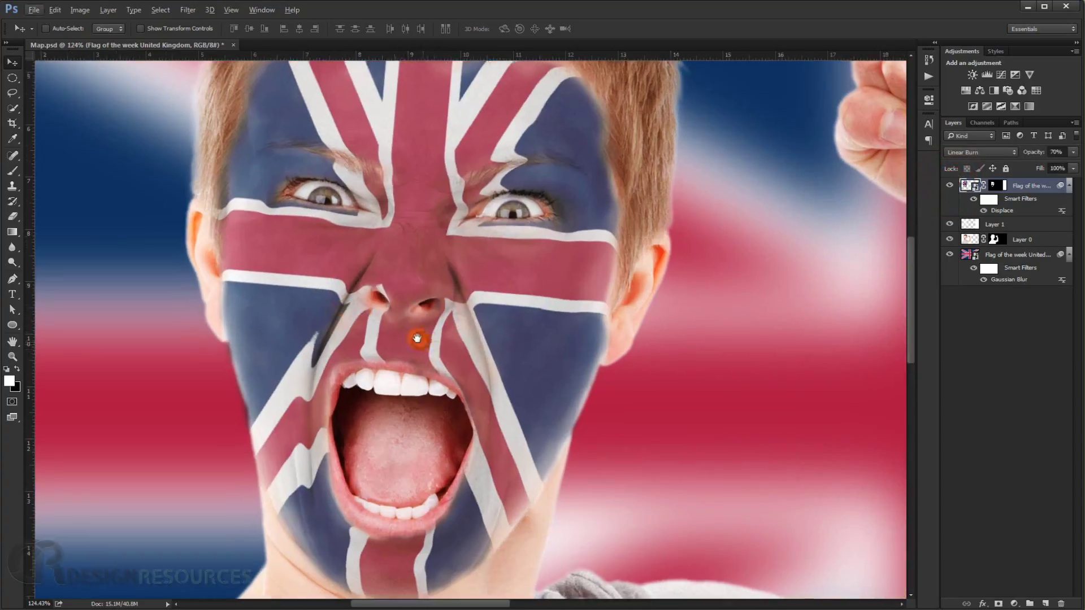
pyautogui.click(950, 225)
pyautogui.click(950, 225)
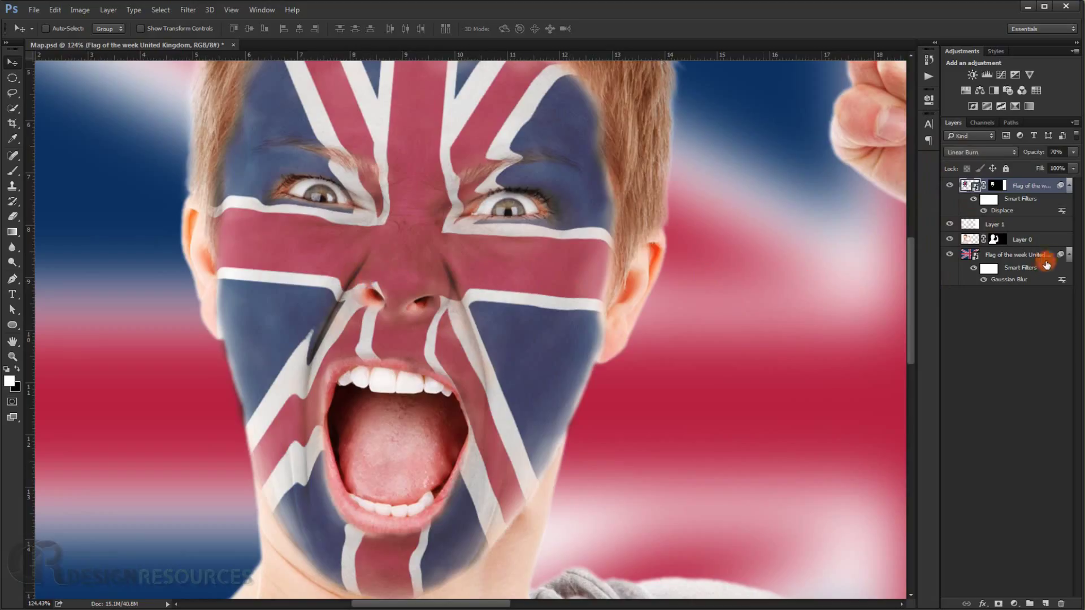
pyautogui.click(949, 225)
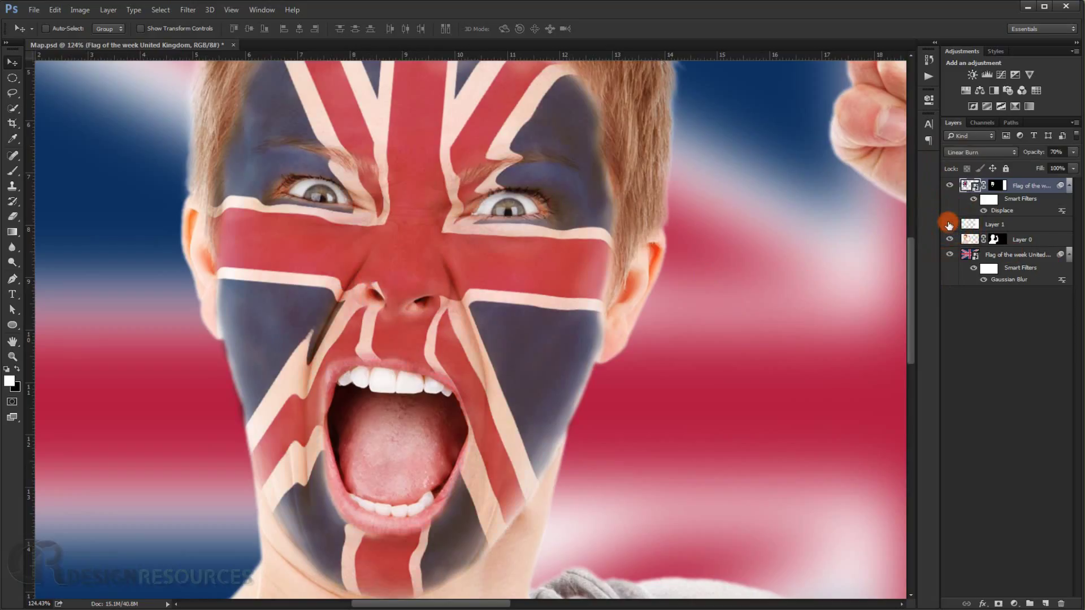
pyautogui.click(950, 225)
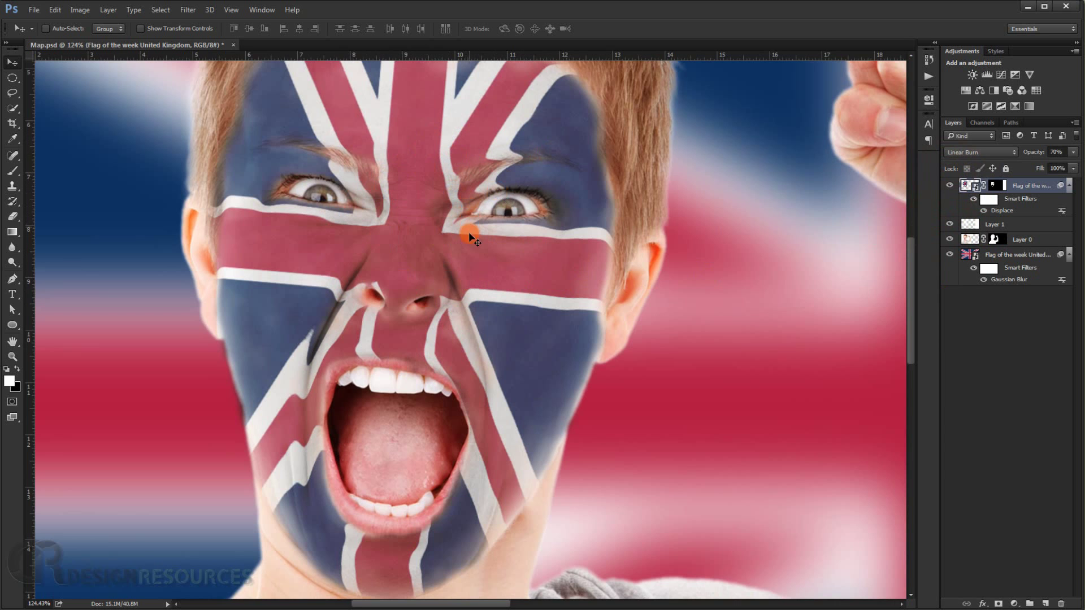
# Inspect the flag wrap up close across the forehead, nose and mouth, and compare the face flag layer hidden and shown
pyautogui.moveTo(397, 270); pyautogui.dragTo(420, 213)
pyautogui.scroll(-3, 421, 215)
pyautogui.moveTo(435, 168); pyautogui.dragTo(445, 284)
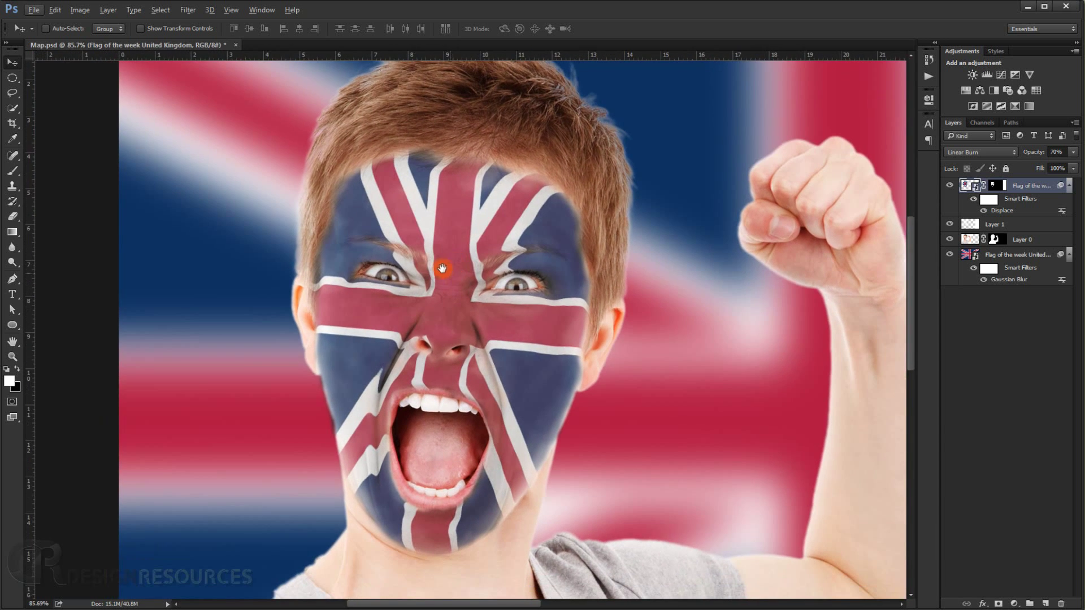
pyautogui.scroll(3, 413, 345)
pyautogui.moveTo(397, 376); pyautogui.dragTo(417, 209)
pyautogui.scroll(-2, 517, 360)
pyautogui.moveTo(517, 360); pyautogui.dragTo(531, 397)
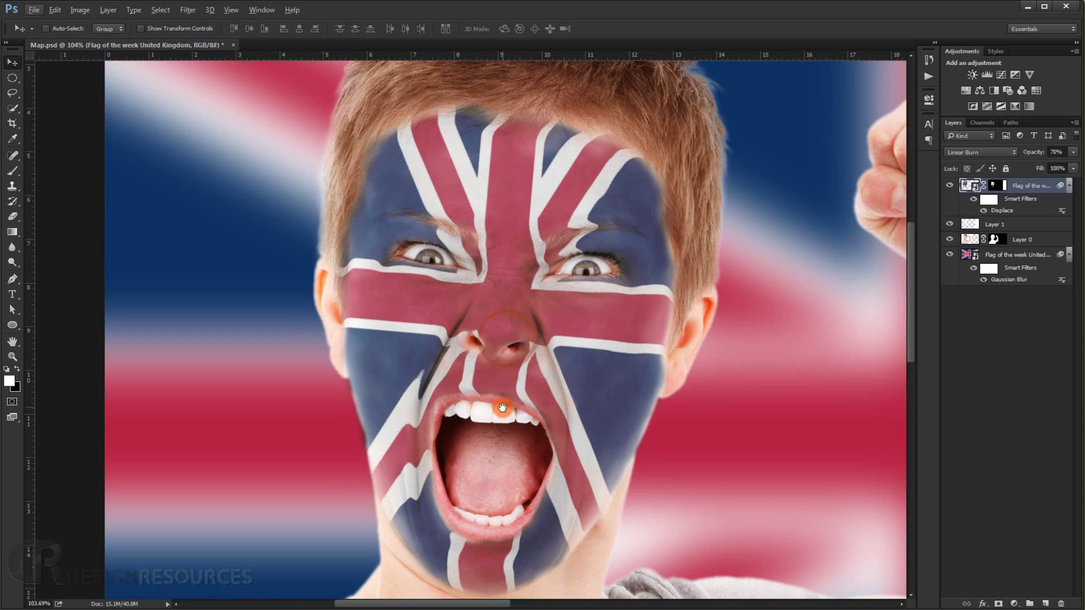
pyautogui.click(950, 189)
pyautogui.click(951, 190)
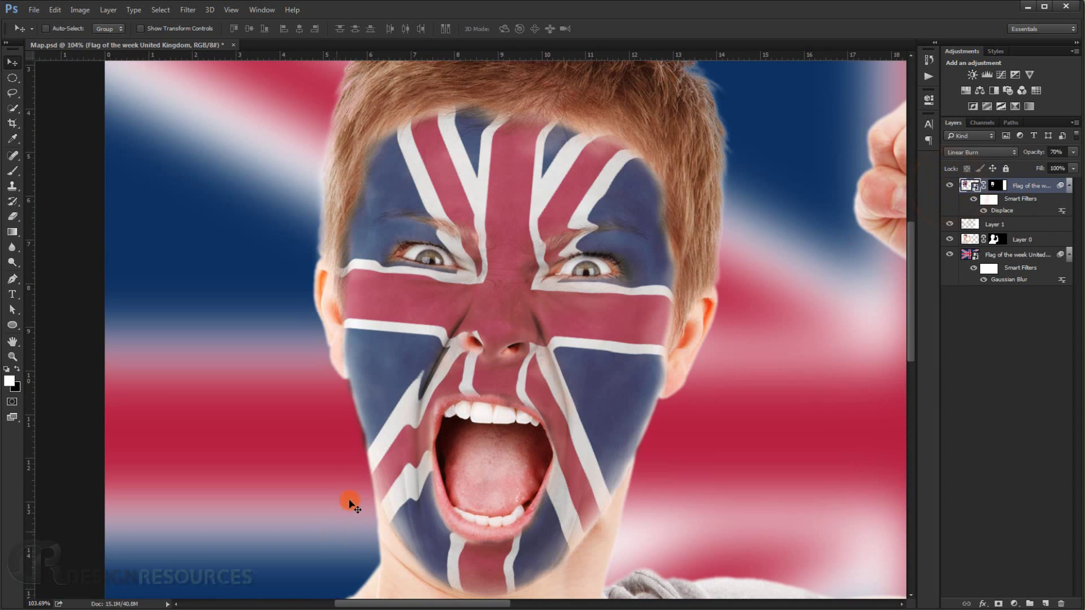
# Soften the flag's left cheek and jaw edge on the face flag's mask with a black brush, size 105, opacity 23%
pyautogui.click(994, 189)
pyautogui.press('x')
pyautogui.keyDown('alt'); pyautogui.scroll(2, 151, 334); pyautogui.keyUp('alt')
pyautogui.click(12, 171)
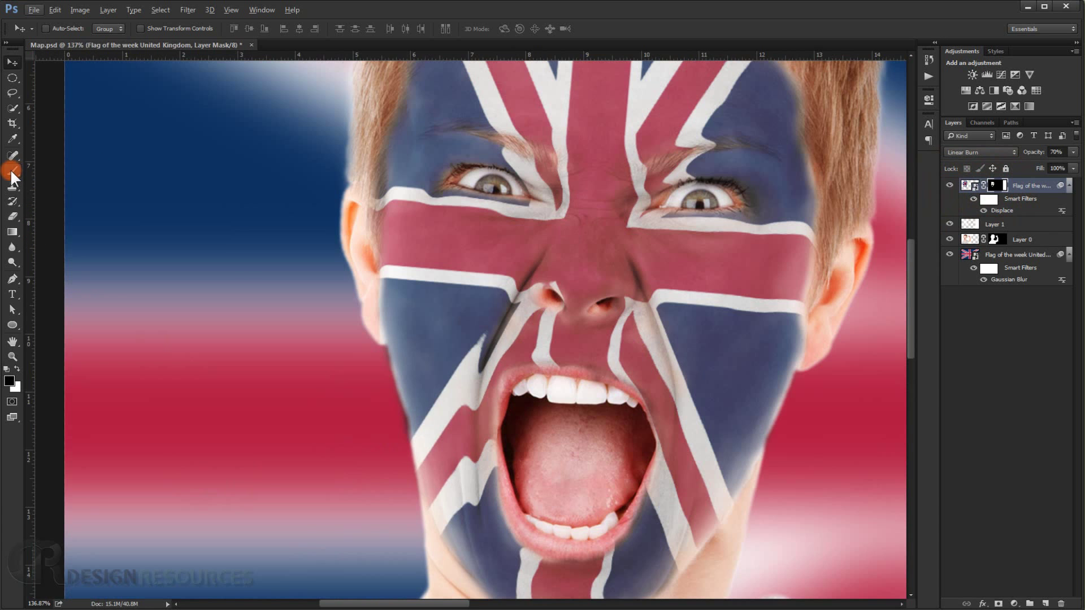
pyautogui.keyDown('alt'); pyautogui.scroll(2, 390, 351); pyautogui.keyUp('alt')
pyautogui.moveTo(374, 423)
pyautogui.keyDown('alt'); pyautogui.mouseDown()
pyautogui.moveTo(394, 411)
pyautogui.moveTo(404, 430)
pyautogui.moveTo(408, 414)
pyautogui.moveTo(414, 438)
pyautogui.moveTo(386, 304)
pyautogui.moveTo(391, 334)
pyautogui.moveTo(375, 378)
pyautogui.mouseUp(); pyautogui.keyUp('alt')
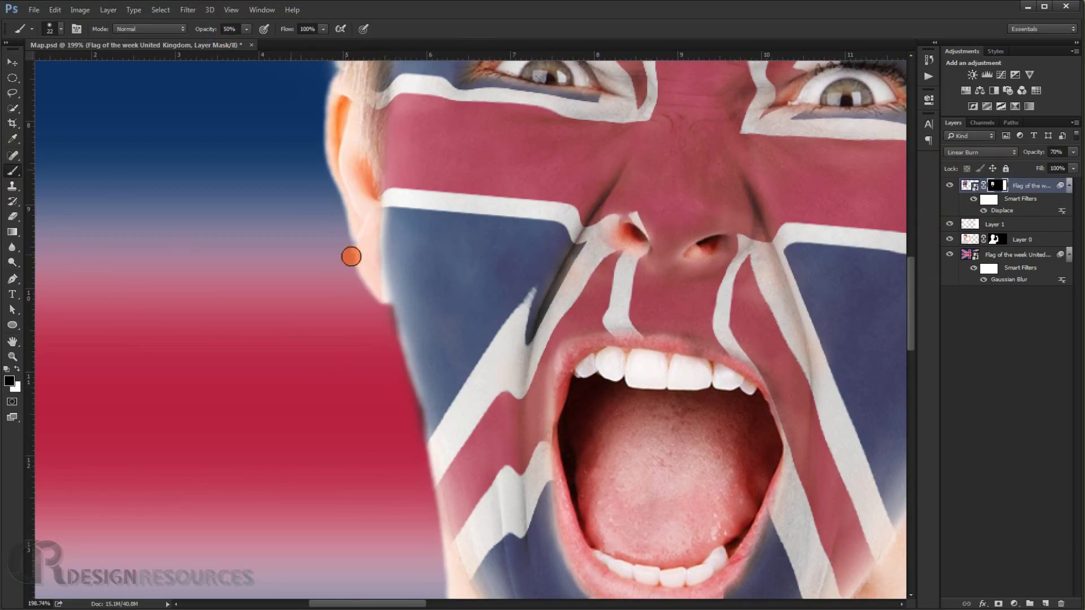
pyautogui.moveTo(376, 307); pyautogui.dragTo(382, 313)
pyautogui.moveTo(209, 33); pyautogui.dragTo(191, 32)
pyautogui.click(202, 316)
pyautogui.moveTo(228, 363); pyautogui.dragTo(230, 363)
pyautogui.moveTo(286, 252)
pyautogui.mouseDown()
pyautogui.moveTo(305, 274)
pyautogui.moveTo(328, 185)
pyautogui.mouseUp()
pyautogui.moveTo(338, 257)
pyautogui.mouseDown()
pyautogui.moveTo(367, 419)
pyautogui.moveTo(381, 436)
pyautogui.mouseUp()
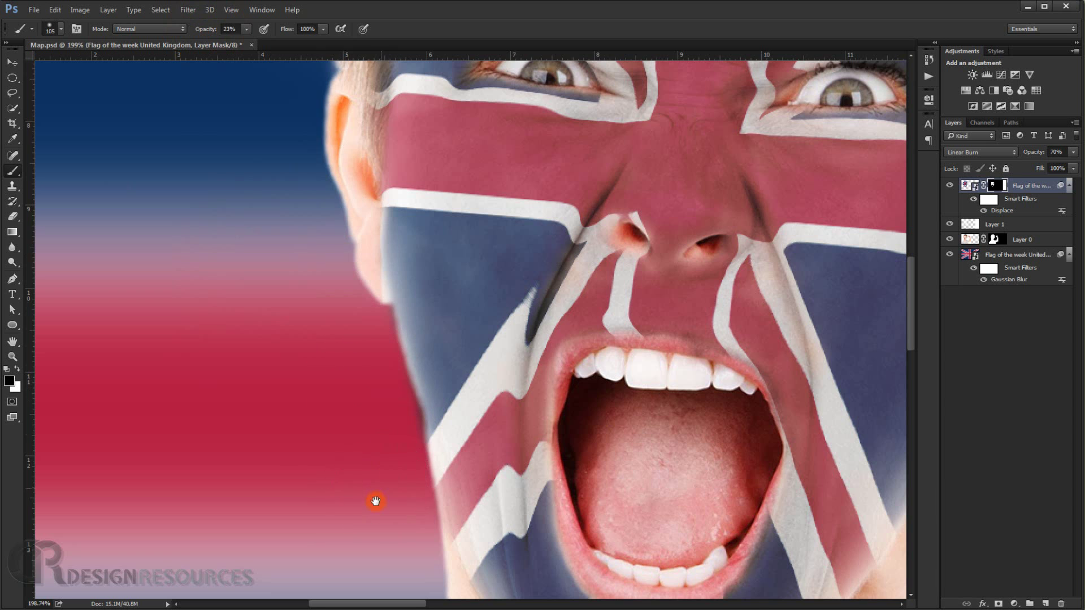
pyautogui.moveTo(374, 497); pyautogui.dragTo(320, 221)
# Soften the flag's edge along the right cheek and jaw on the same mask with the black brush
pyautogui.moveTo(347, 314)
pyautogui.mouseDown()
pyautogui.moveTo(388, 392)
pyautogui.moveTo(459, 485)
pyautogui.moveTo(610, 540)
pyautogui.moveTo(731, 497)
pyautogui.moveTo(838, 426)
pyautogui.mouseUp()
pyautogui.moveTo(801, 439); pyautogui.dragTo(460, 533)
pyautogui.moveTo(541, 388)
pyautogui.mouseDown()
pyautogui.moveTo(599, 261)
pyautogui.moveTo(594, 318)
pyautogui.moveTo(574, 364)
pyautogui.moveTo(634, 308)
pyautogui.moveTo(571, 490)
pyautogui.mouseUp()
pyautogui.moveTo(588, 404)
pyautogui.mouseDown()
pyautogui.moveTo(583, 341)
pyautogui.moveTo(585, 380)
pyautogui.moveTo(566, 410)
pyautogui.mouseUp()
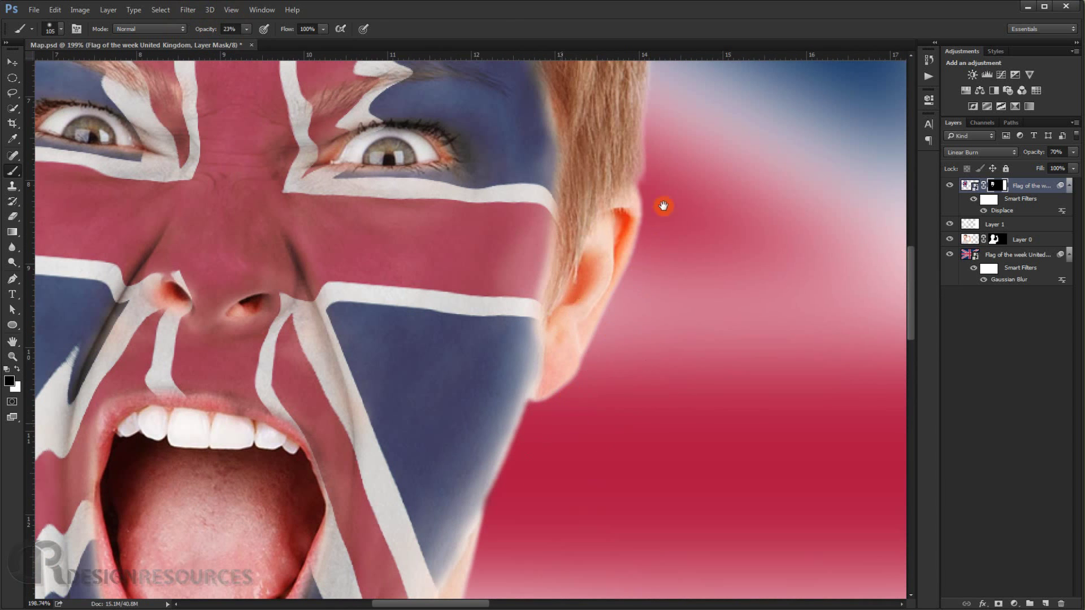
pyautogui.moveTo(654, 243); pyautogui.dragTo(603, 475)
pyautogui.scroll(-3, 575, 340)
pyautogui.scroll(-1, 574, 341)
pyautogui.moveTo(445, 409); pyautogui.dragTo(617, 257)
pyautogui.scroll(-2, 616, 258)
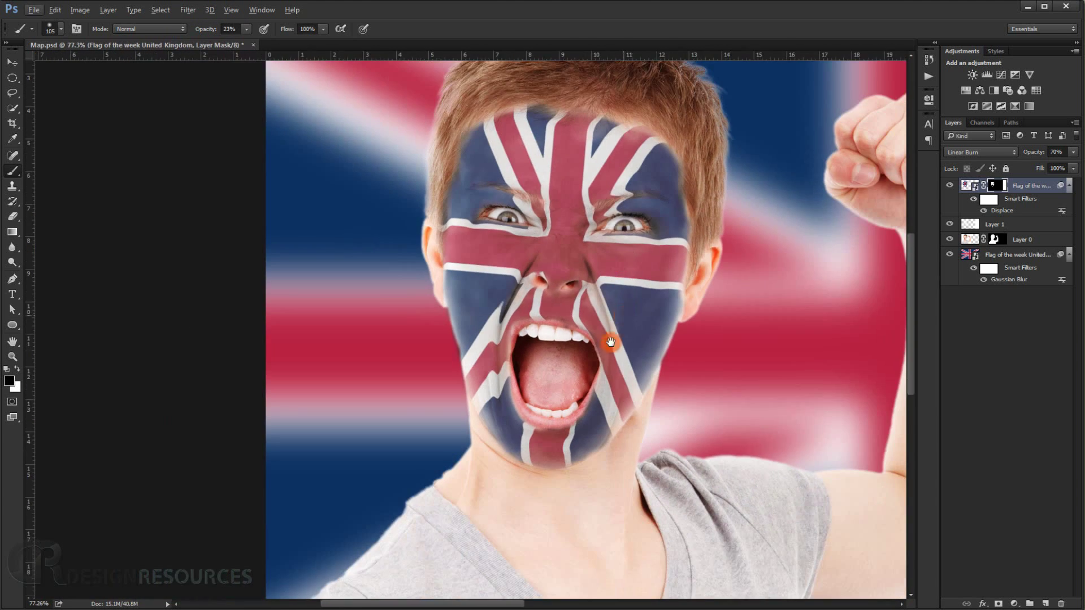
# Apply a Gaussian Blur with a radius of 1.0 pixel to the face flag layer
pyautogui.scroll(5, 593, 291)
pyautogui.scroll(4, 568, 297)
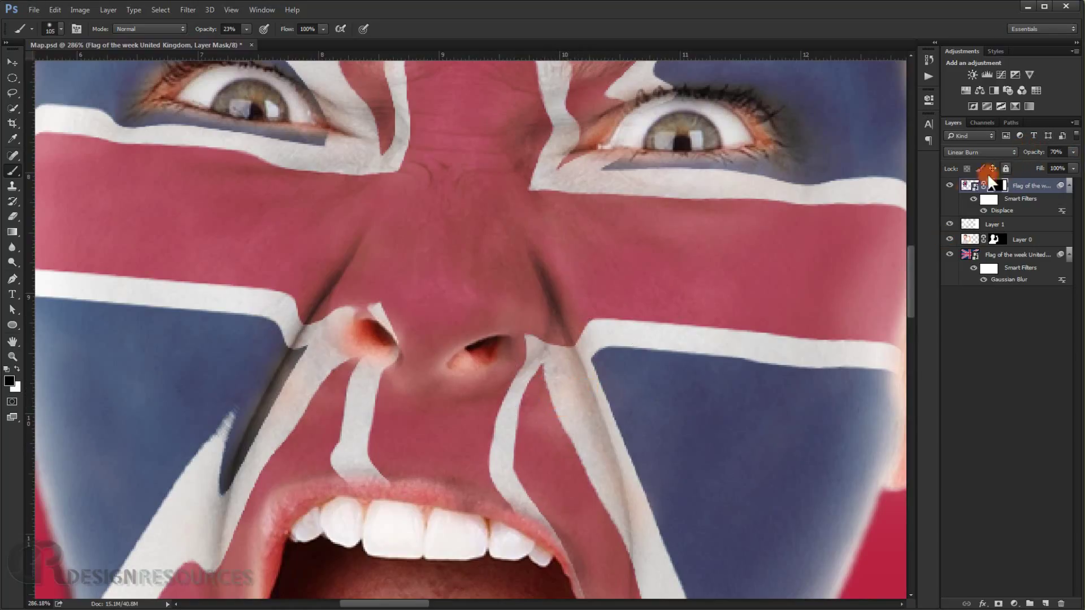
pyautogui.click(189, 10)
pyautogui.moveTo(226, 128)
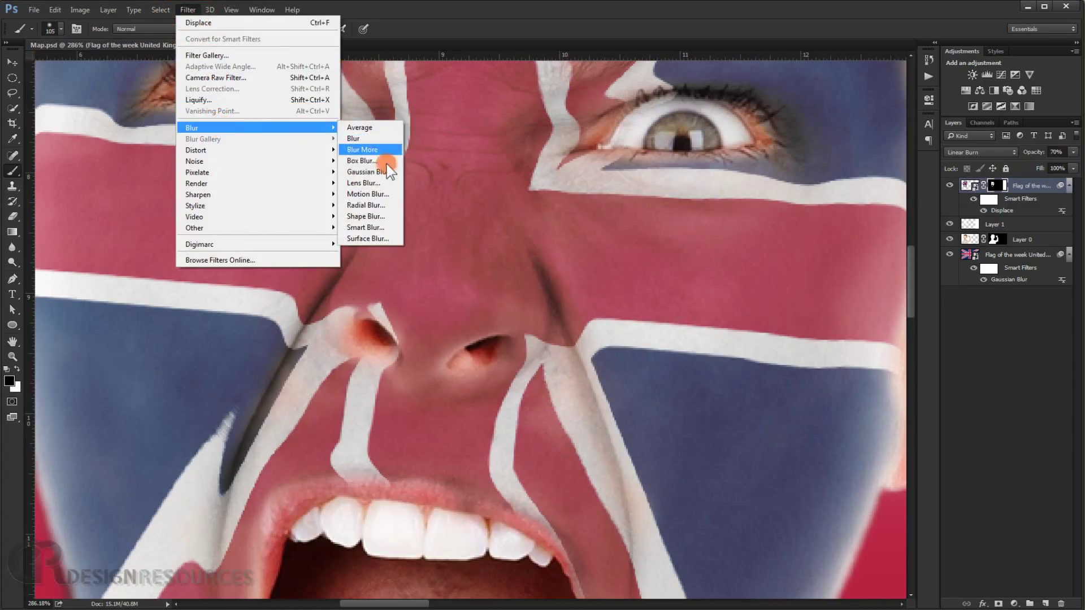
pyautogui.click(373, 172)
pyautogui.moveTo(568, 332); pyautogui.dragTo(555, 333)
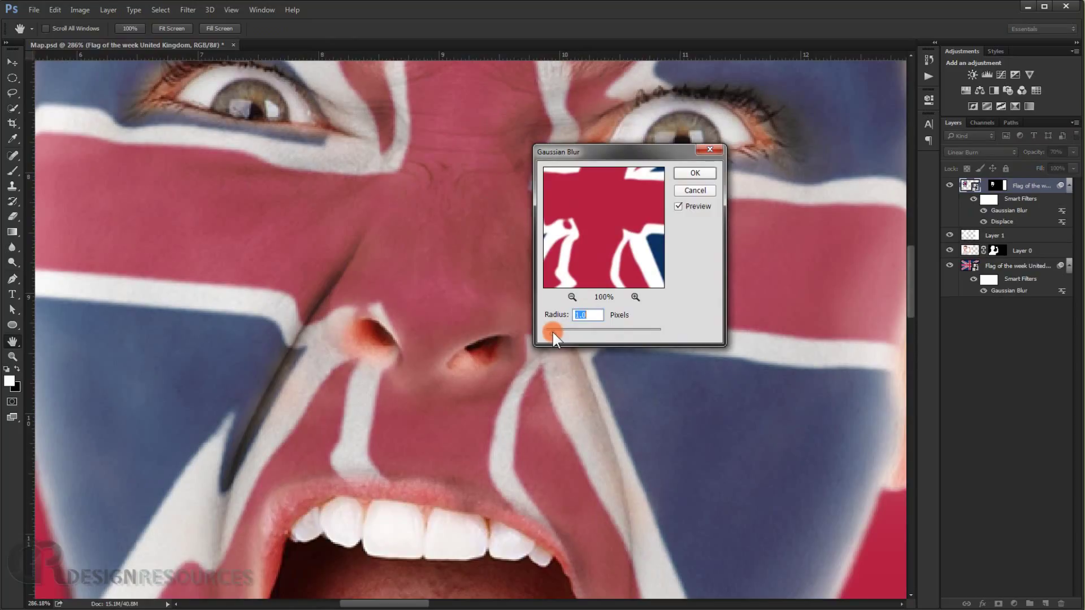
pyautogui.click(701, 173)
pyautogui.scroll(-5, 545, 419)
pyautogui.moveTo(575, 390); pyautogui.dragTo(515, 244)
pyautogui.moveTo(545, 281); pyautogui.dragTo(547, 345)
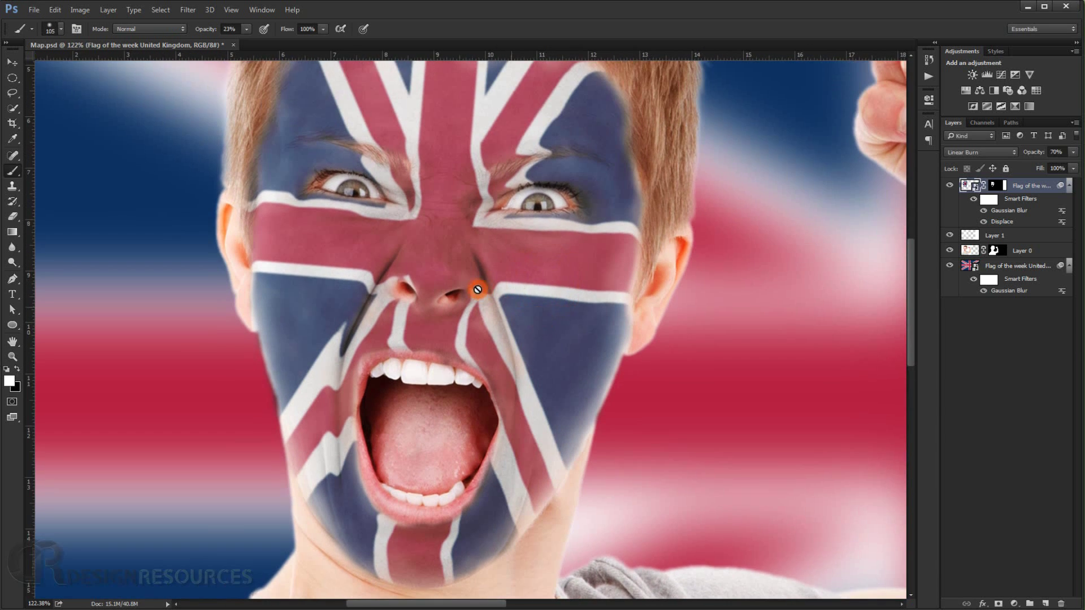
pyautogui.scroll(3, 466, 285)
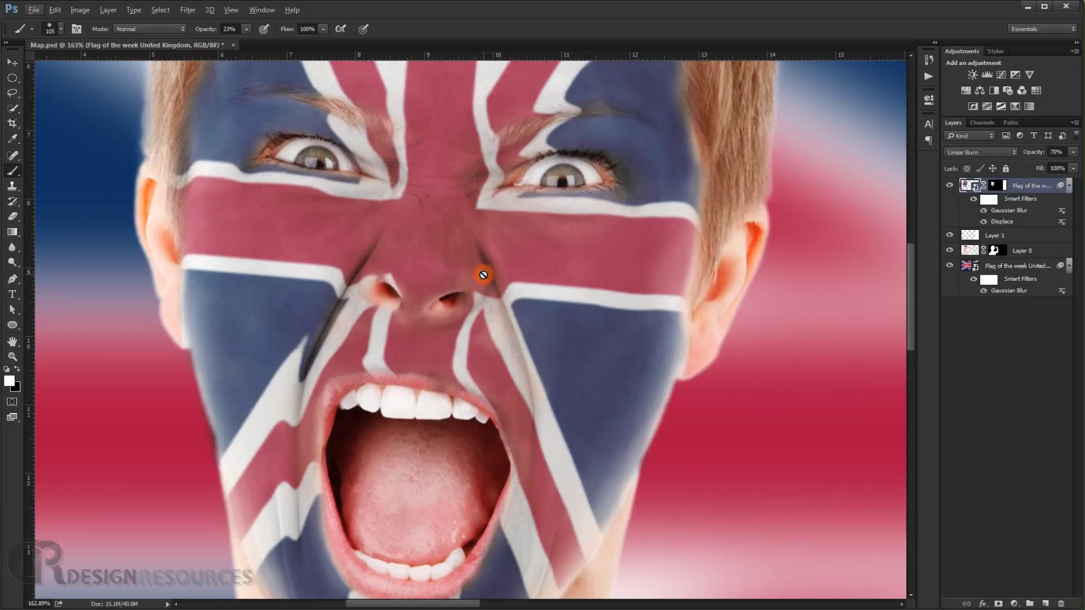
# Collapse the face flag's smart filter list and add a new layer above it filled with 50% Gray
pyautogui.click(1070, 186)
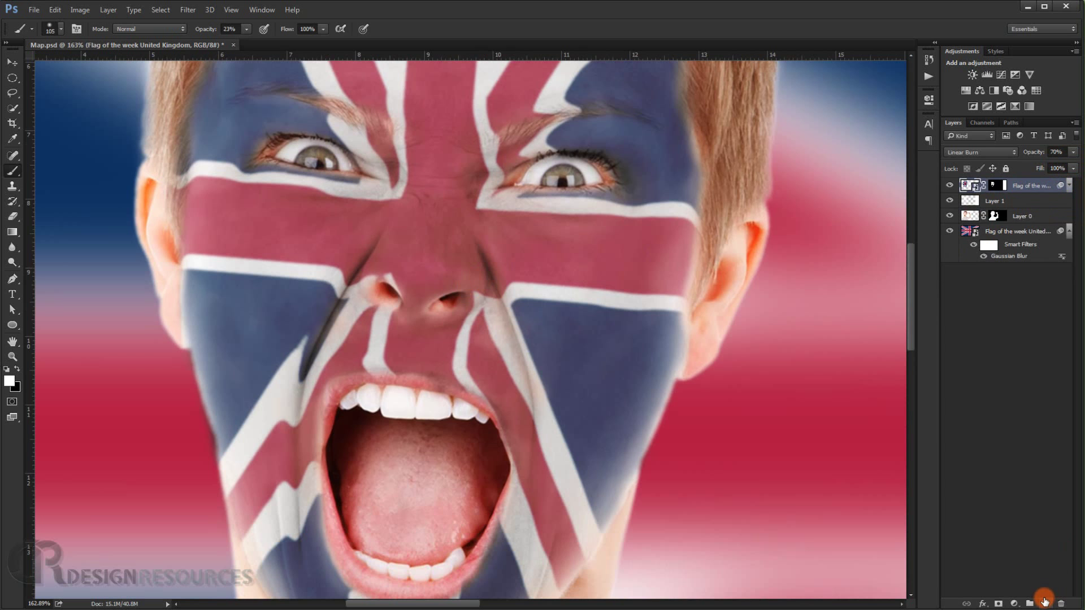
pyautogui.click(1045, 602)
pyautogui.hotkey('shift', 'F5')
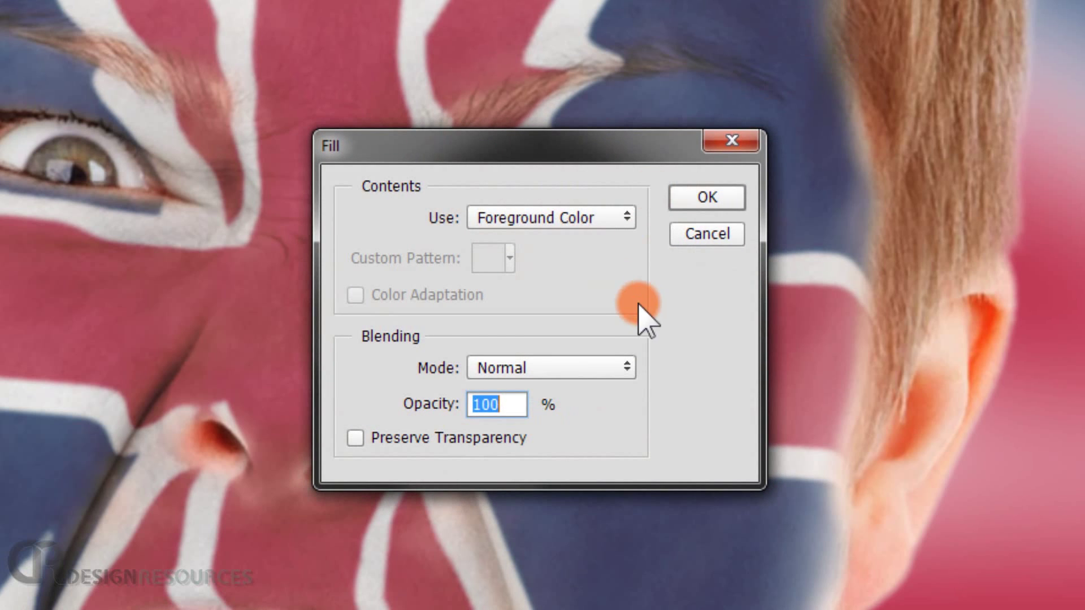
pyautogui.click(548, 226)
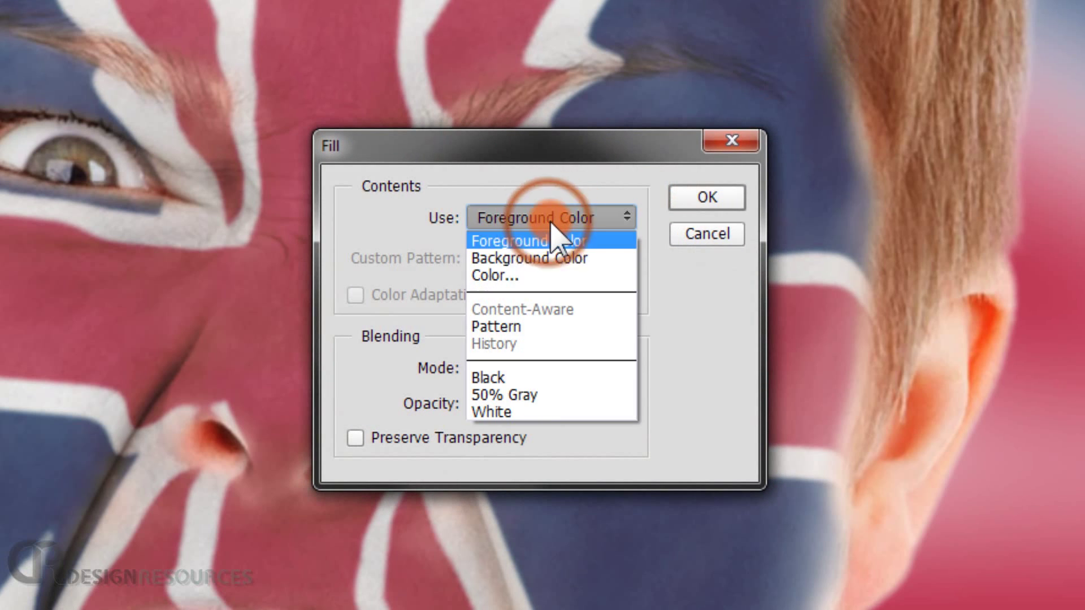
pyautogui.click(523, 396)
pyautogui.click(699, 204)
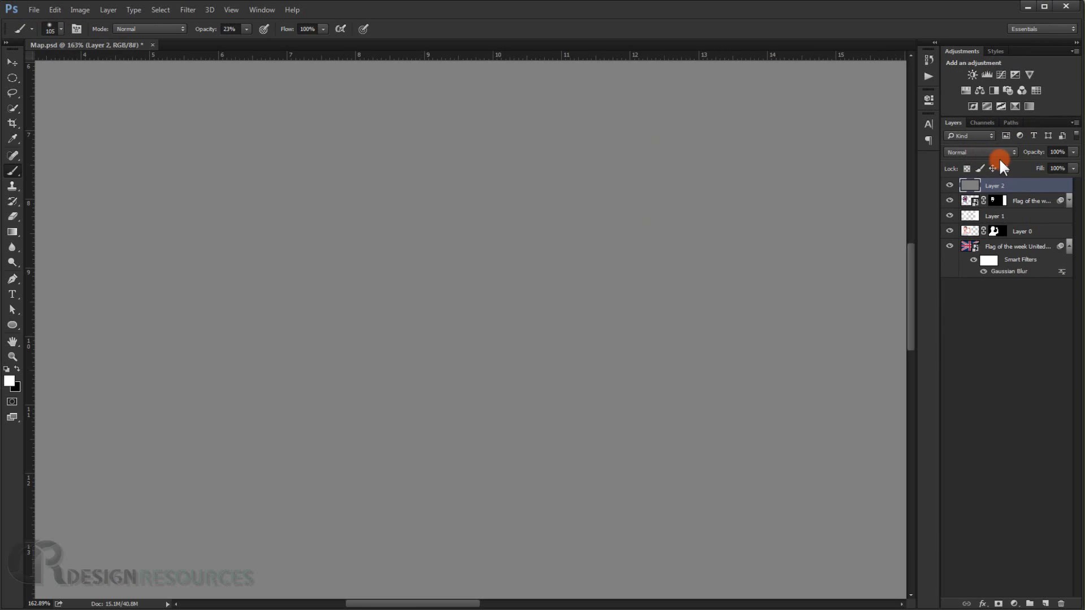
pyautogui.click(995, 153)
pyautogui.click(988, 154)
# Duplicate the gray layer, then name the copy Dodge and the original Burn
pyautogui.hotkey('ctrl', 'j')
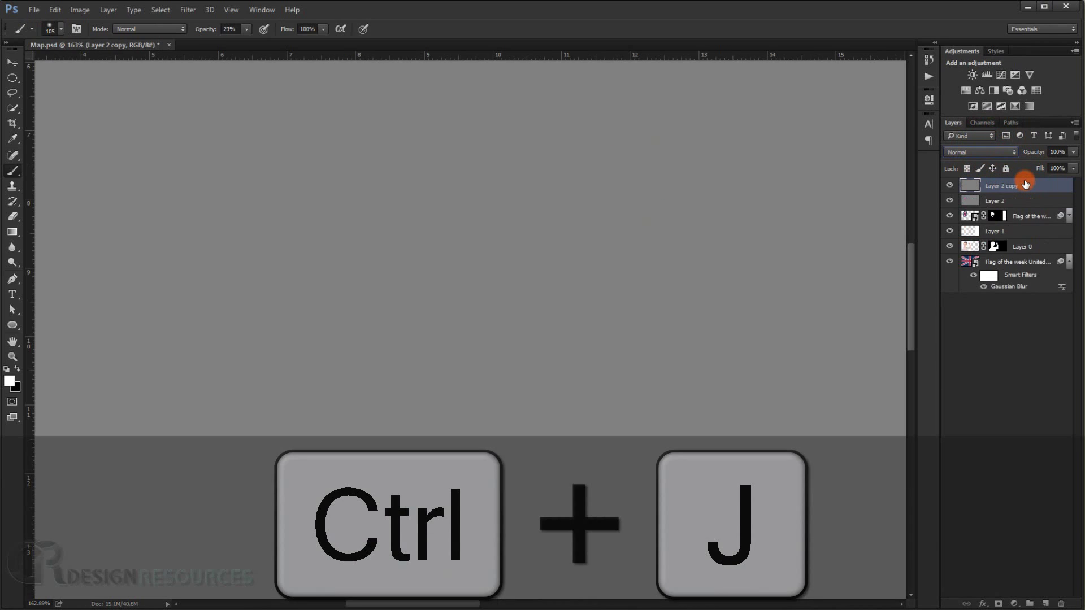
pyautogui.doubleClick(1001, 186)
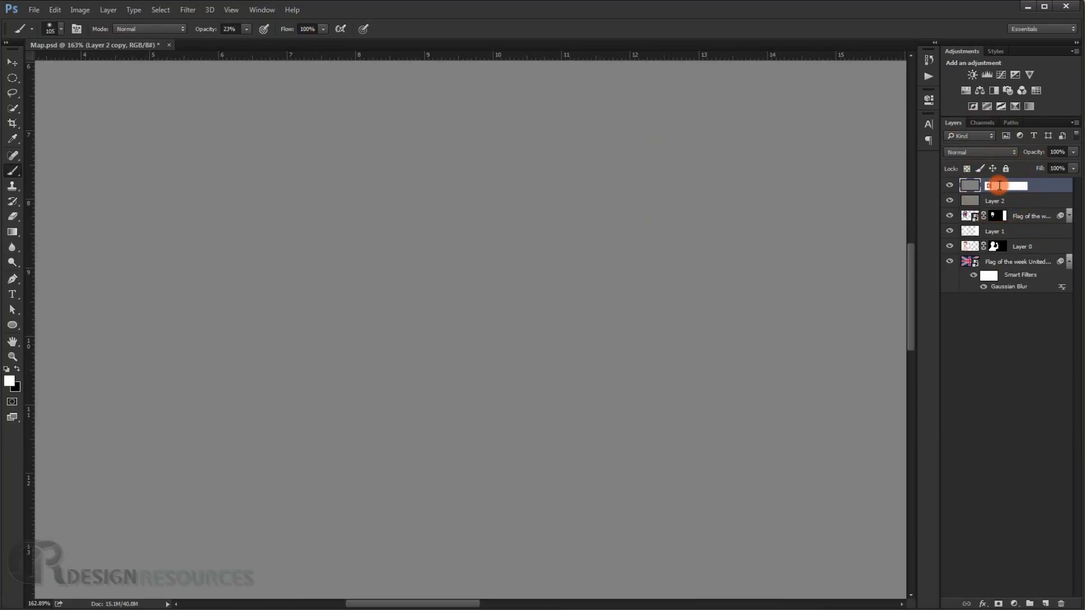
pyautogui.write('Dodge')
pyautogui.press('Return')
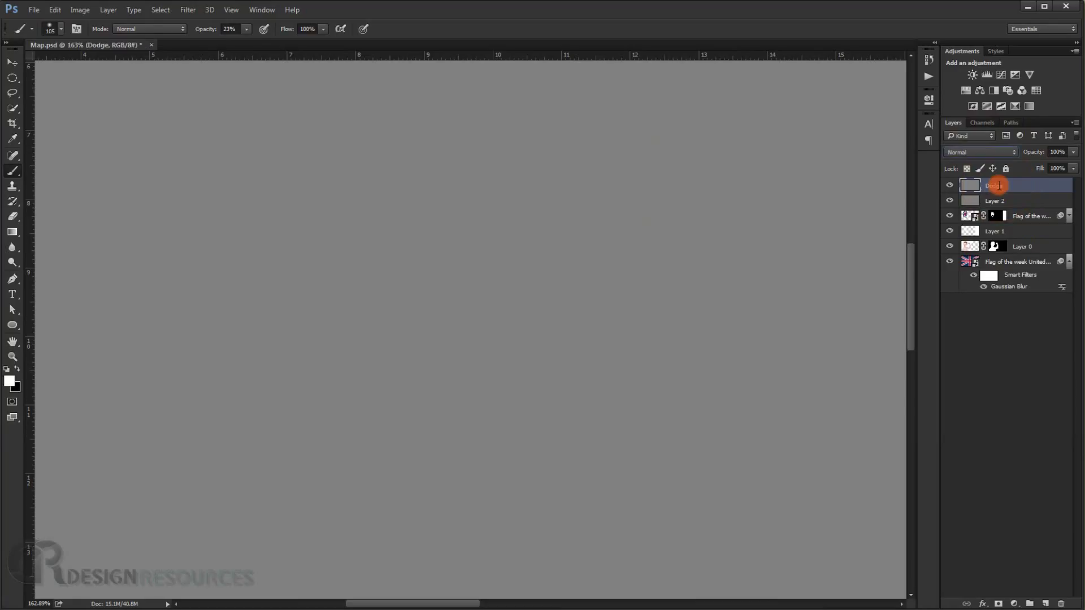
pyautogui.doubleClick(993, 202)
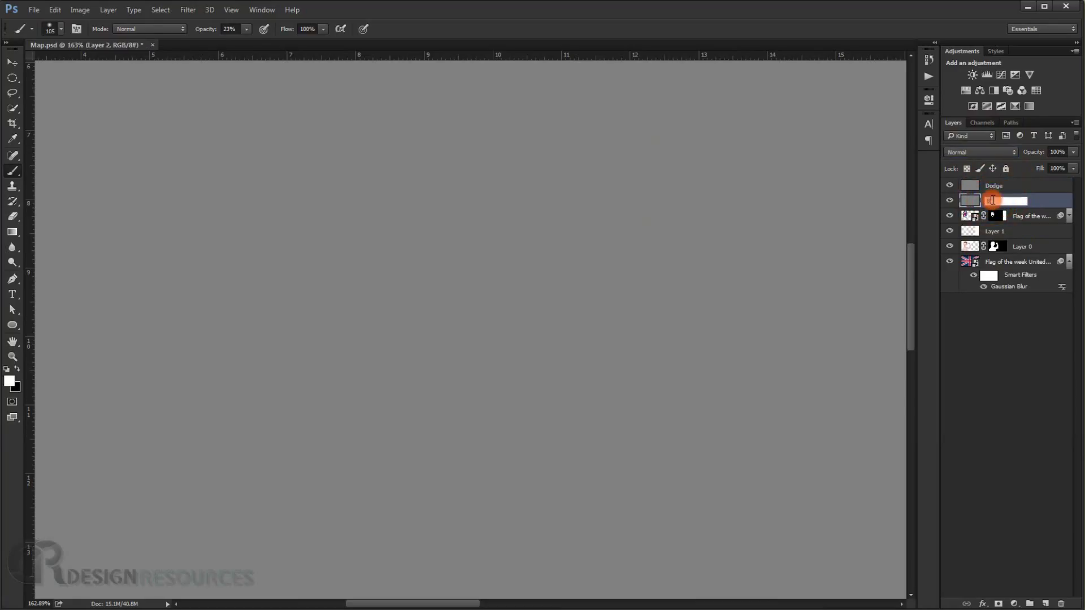
pyautogui.press('Return')
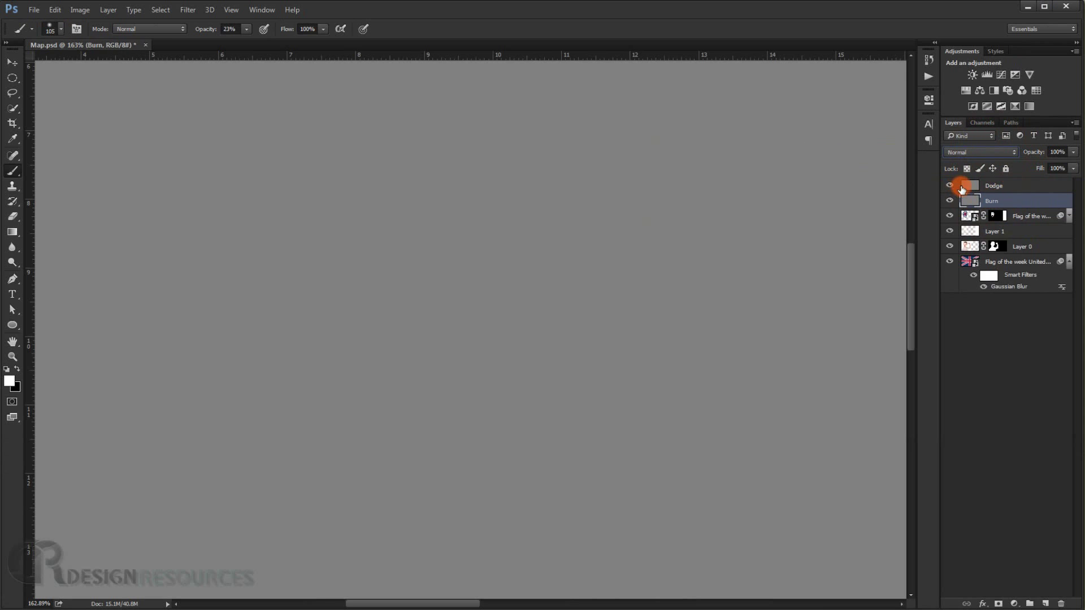
# Set the blend mode of both the Dodge and Burn layers to Soft Light
pyautogui.click(969, 188)
pyautogui.click(973, 153)
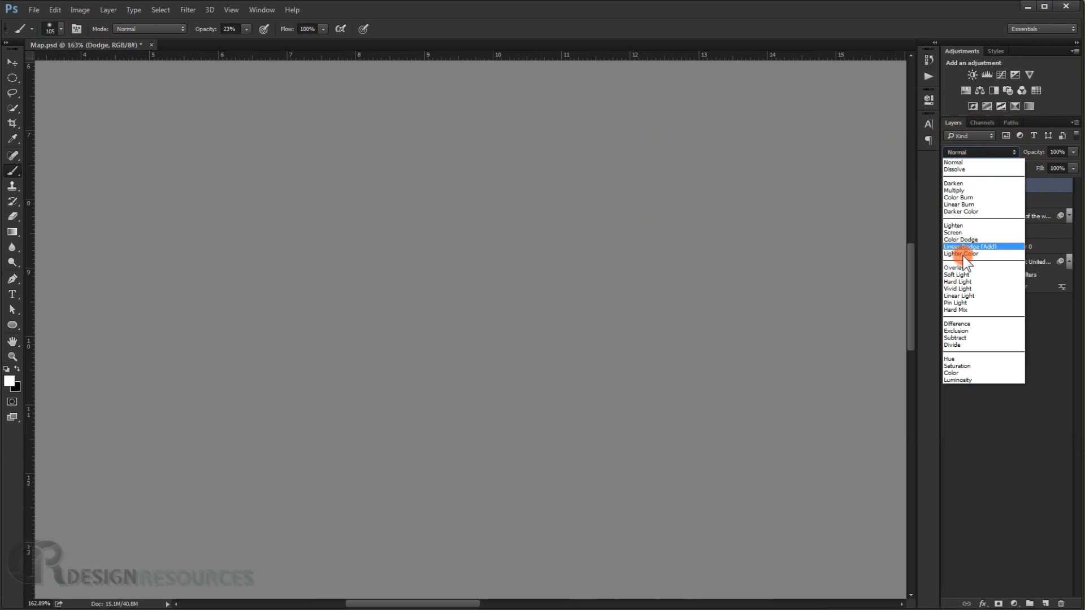
pyautogui.click(959, 274)
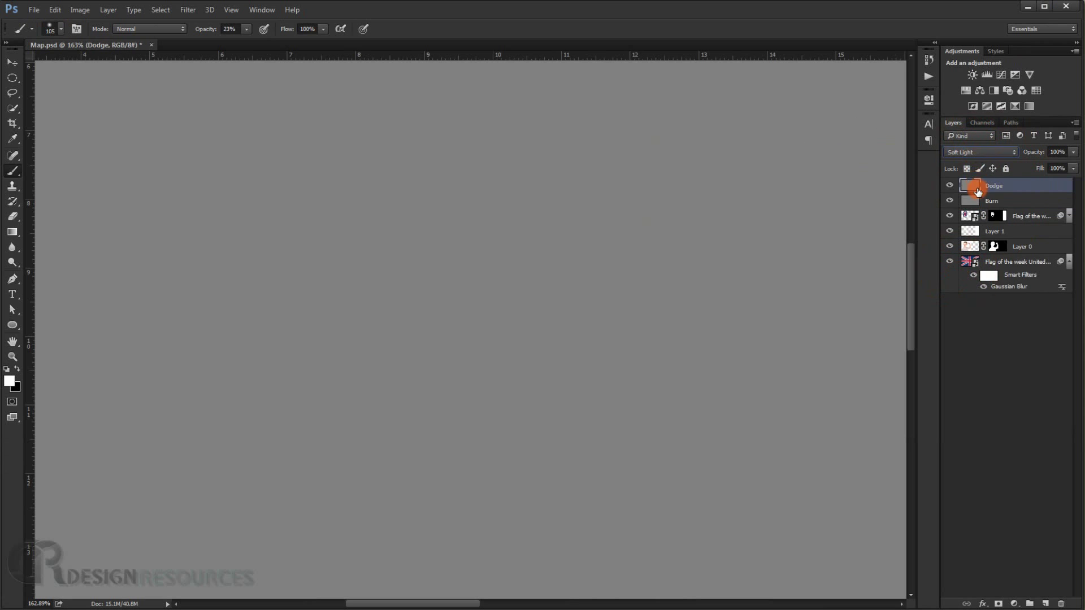
pyautogui.click(992, 201)
pyautogui.click(977, 153)
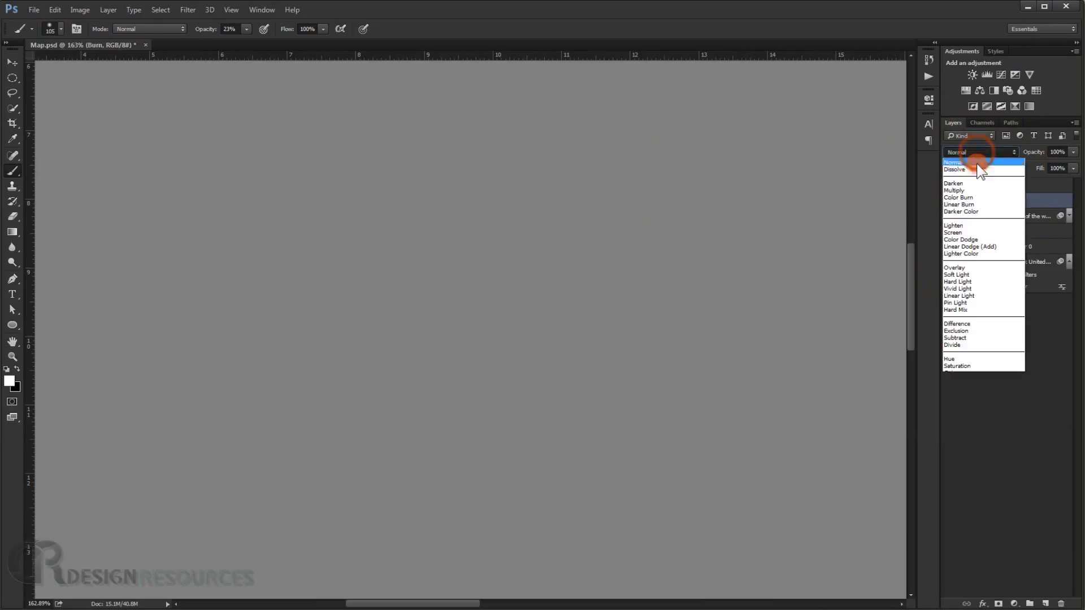
pyautogui.click(969, 276)
# Move the Dodge layer below the Burn layer, keeping Dodge shown and selected and Burn hidden
pyautogui.click(949, 185)
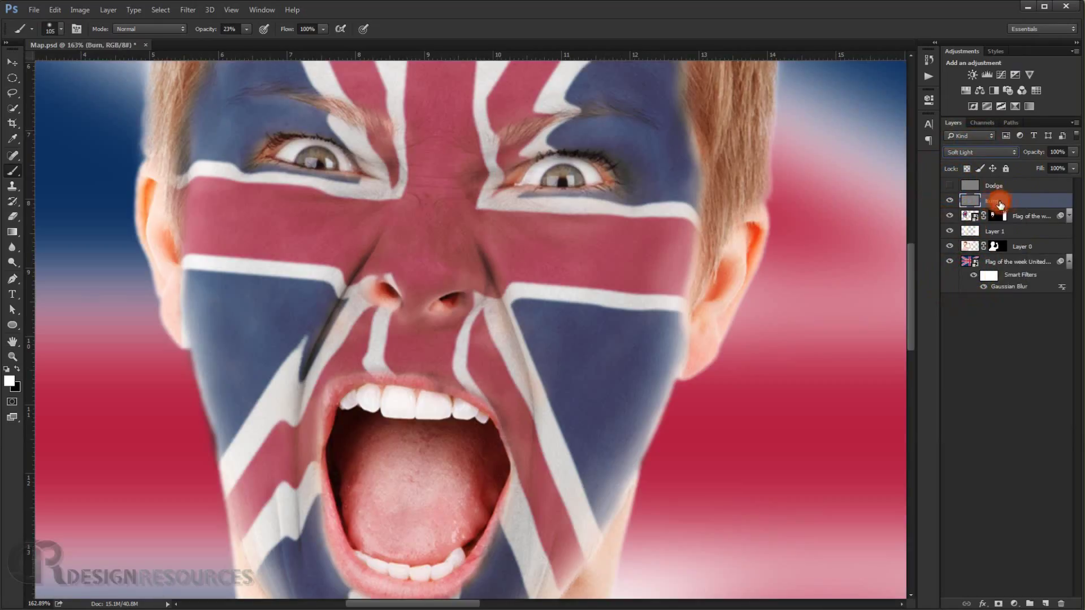
pyautogui.moveTo(509, 344); pyautogui.dragTo(494, 345)
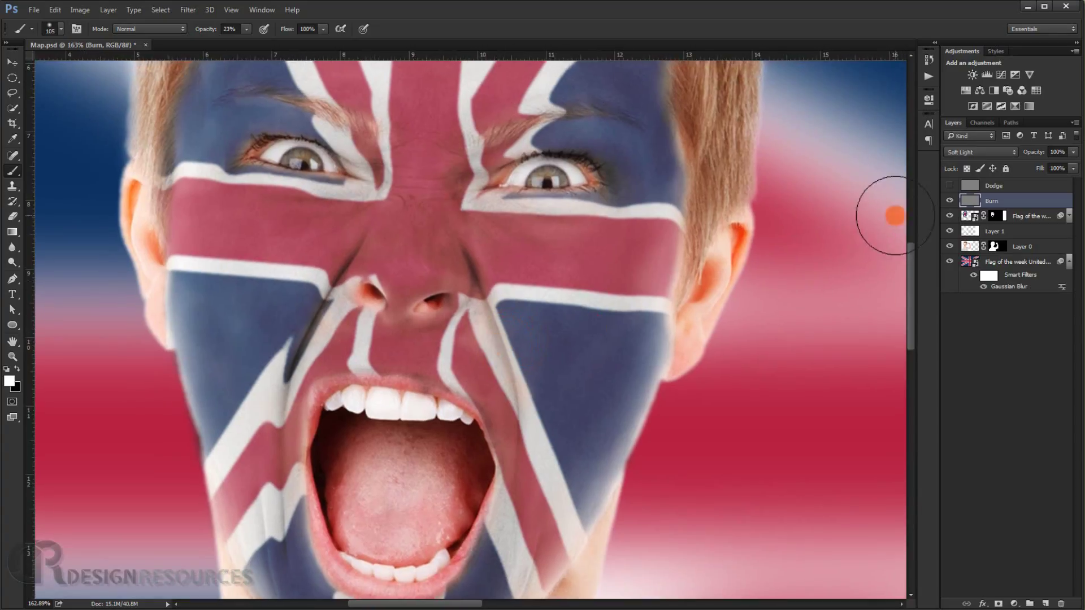
pyautogui.moveTo(986, 184); pyautogui.dragTo(983, 209)
pyautogui.moveTo(354, 251); pyautogui.dragTo(371, 222)
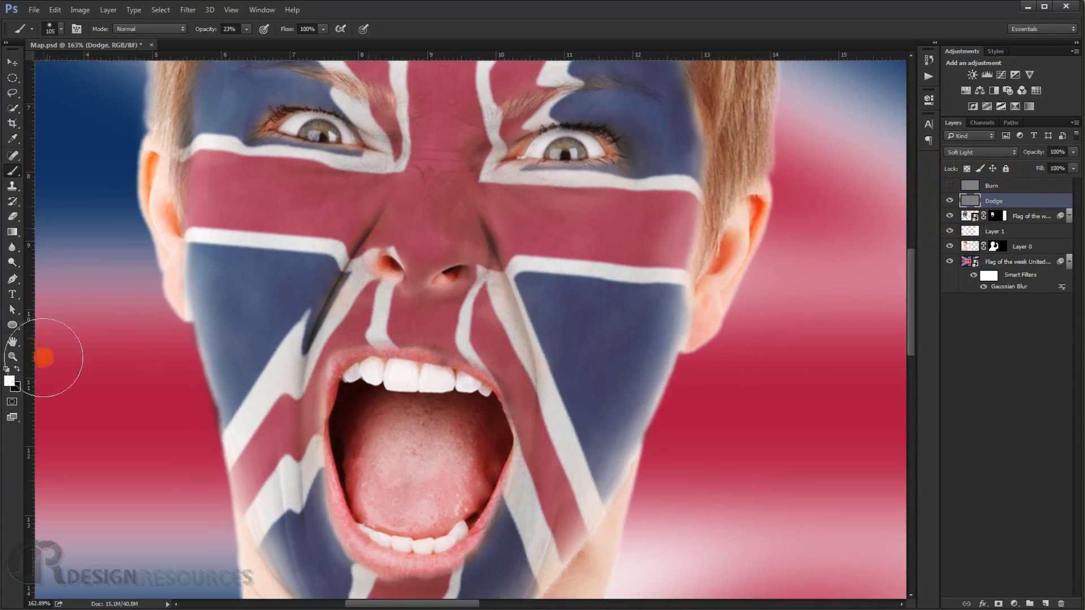
# Set the brush opacity and flow to 10% and paint white highlights on the right cheek on the Dodge layer, brush size 119
pyautogui.click(240, 29)
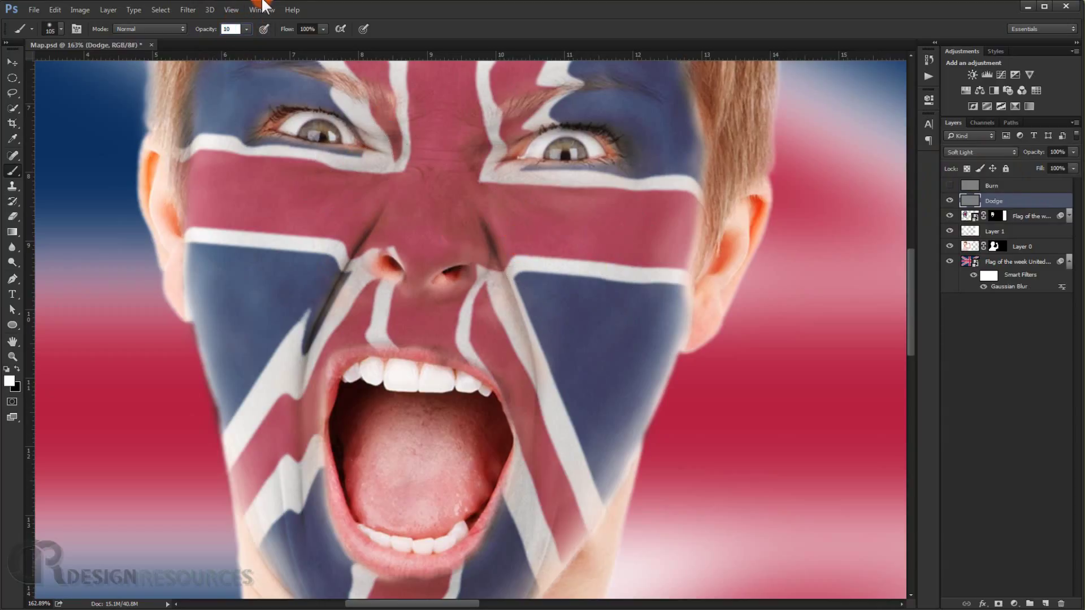
pyautogui.press('Tab')
pyautogui.write('1')
pyautogui.moveTo(402, 395); pyautogui.dragTo(380, 449)
pyautogui.moveTo(569, 343)
pyautogui.mouseDown()
pyautogui.moveTo(570, 305)
pyautogui.moveTo(570, 336)
pyautogui.mouseUp()
pyautogui.moveTo(590, 372)
pyautogui.mouseDown()
pyautogui.moveTo(568, 386)
pyautogui.moveTo(591, 354)
pyautogui.moveTo(603, 356)
pyautogui.moveTo(590, 406)
pyautogui.mouseUp()
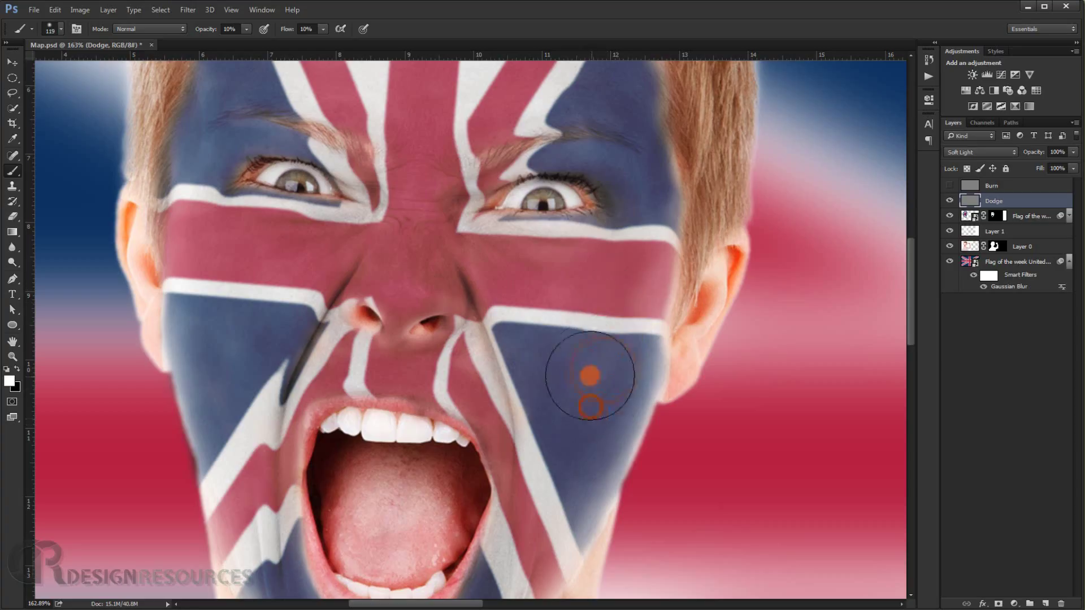
# Paint white highlights across the cheeks and around the nose and mouth on the Dodge layer, reducing the brush size to 41
pyautogui.scroll(-3, 590, 405)
pyautogui.moveTo(382, 368); pyautogui.dragTo(375, 402)
pyautogui.moveTo(393, 319); pyautogui.dragTo(383, 400)
pyautogui.moveTo(383, 400)
pyautogui.mouseDown()
pyautogui.moveTo(385, 330)
pyautogui.moveTo(383, 375)
pyautogui.mouseUp()
pyautogui.moveTo(371, 319); pyautogui.dragTo(385, 385)
pyautogui.moveTo(507, 275)
pyautogui.mouseDown()
pyautogui.moveTo(454, 250)
pyautogui.moveTo(467, 264)
pyautogui.mouseUp()
pyautogui.moveTo(546, 375)
pyautogui.mouseDown()
pyautogui.moveTo(525, 340)
pyautogui.moveTo(454, 314)
pyautogui.moveTo(491, 307)
pyautogui.moveTo(436, 325)
pyautogui.mouseUp()
pyautogui.scroll(6, 503, 362)
pyautogui.moveTo(501, 307); pyautogui.dragTo(552, 299)
pyautogui.moveTo(559, 310); pyautogui.dragTo(607, 363)
pyautogui.moveTo(527, 392); pyautogui.dragTo(547, 226)
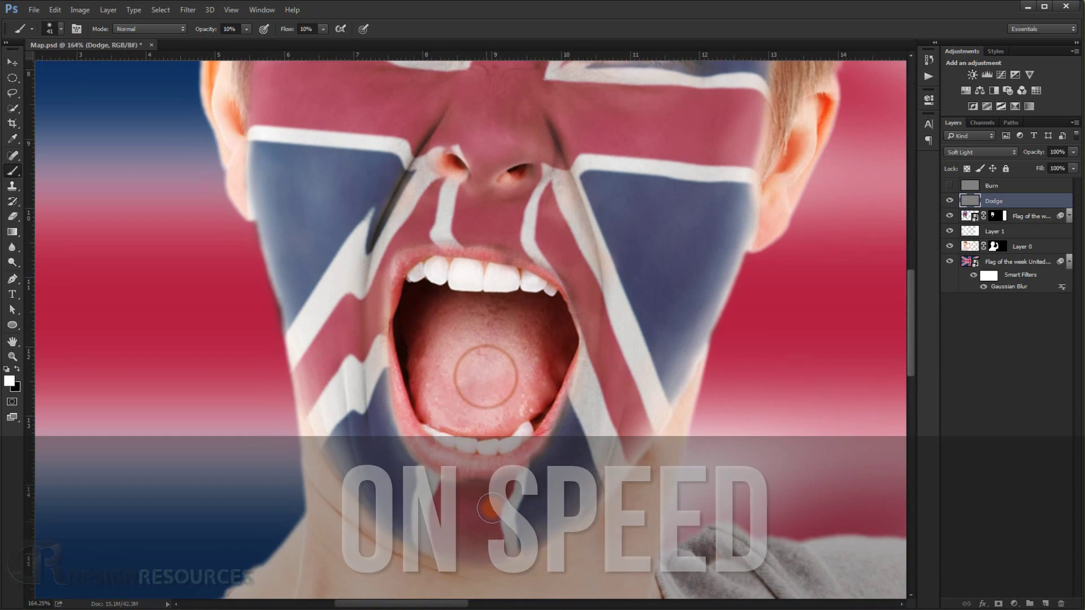
# Paint white highlights on the chin and around the mouth, then toggle the Dodge layer's visibility to compare the effect
pyautogui.moveTo(511, 529); pyautogui.dragTo(515, 525)
pyautogui.moveTo(578, 399)
pyautogui.mouseDown()
pyautogui.moveTo(541, 463)
pyautogui.moveTo(584, 416)
pyautogui.moveTo(591, 432)
pyautogui.mouseUp()
pyautogui.moveTo(539, 333)
pyautogui.mouseDown()
pyautogui.moveTo(543, 347)
pyautogui.moveTo(531, 323)
pyautogui.mouseUp()
pyautogui.moveTo(434, 286); pyautogui.dragTo(480, 287)
pyautogui.hotkey('ctrl', '0')
pyautogui.click(950, 200)
pyautogui.click(949, 200)
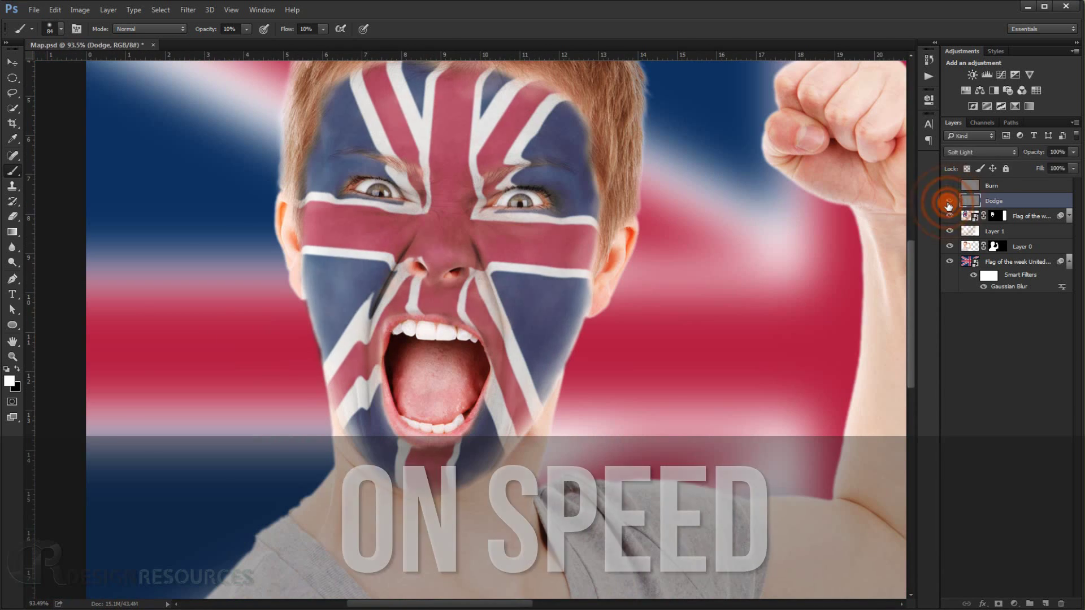
# Brighten the cheek and forehead on the Dodge layer with white brush strokes, using brush size 76 on the forehead
pyautogui.scroll(4, 549, 192)
pyautogui.keyDown('alt'); pyautogui.rightClick(505, 310); pyautogui.keyUp('alt')
pyautogui.moveTo(505, 310)
pyautogui.mouseDown()
pyautogui.moveTo(550, 294)
pyautogui.moveTo(610, 353)
pyautogui.mouseUp()
pyautogui.moveTo(588, 220); pyautogui.dragTo(608, 259)
pyautogui.scroll(-3, 477, 220)
pyautogui.keyDown('alt'); pyautogui.rightClick(454, 194); pyautogui.keyUp('alt')
pyautogui.moveTo(345, 145); pyautogui.dragTo(351, 216)
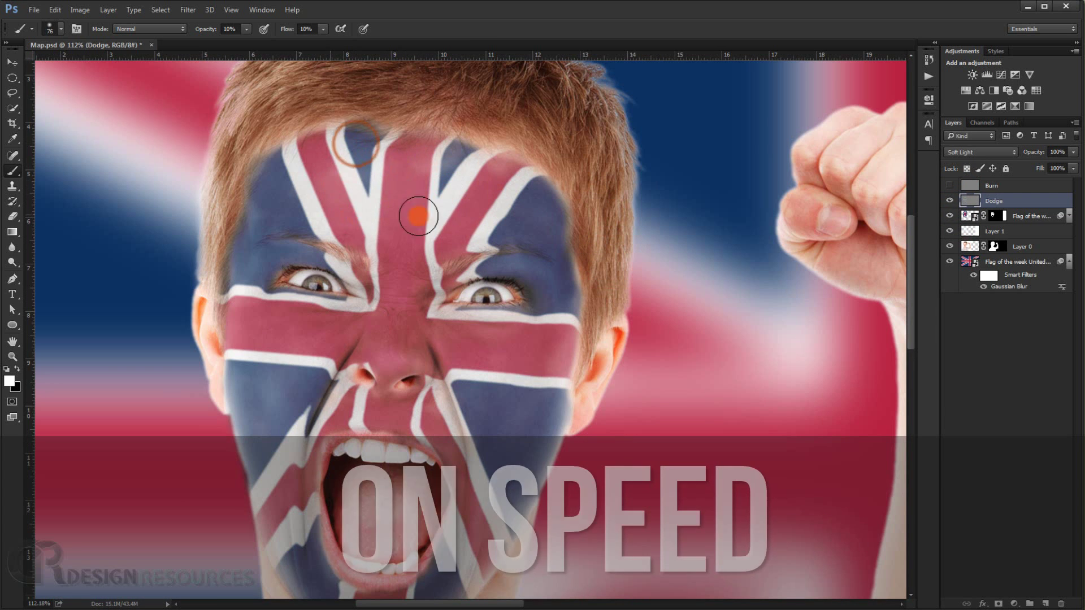
# Highlight the nose and the area beside it with brush size 38, then compare the face with and without the Dodge layer
pyautogui.scroll(-3, 425, 179)
pyautogui.hscroll(-3, 381, 280)
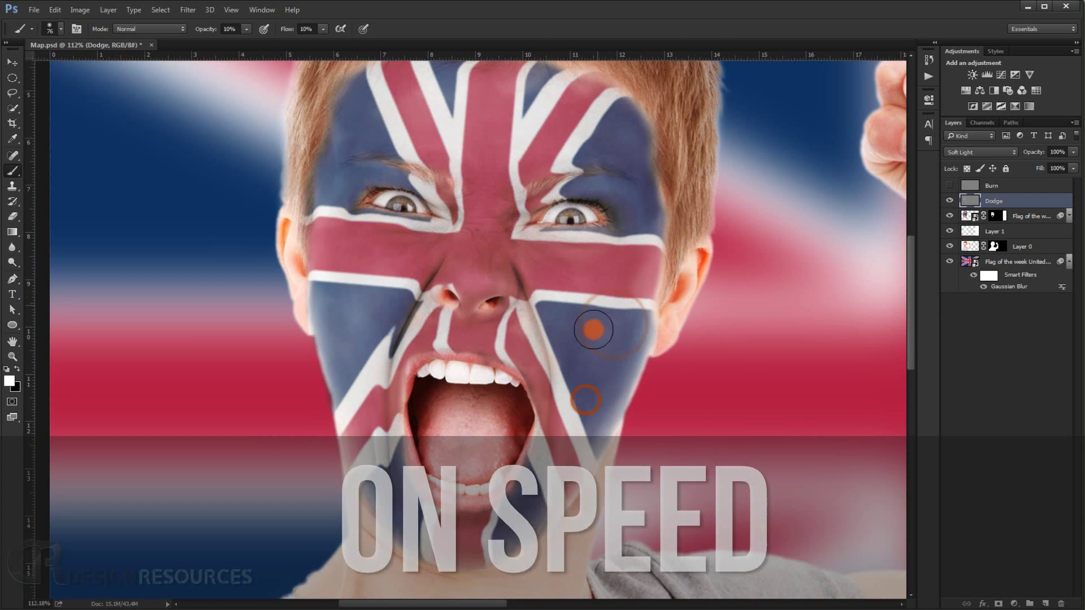
pyautogui.scroll(3, 582, 276)
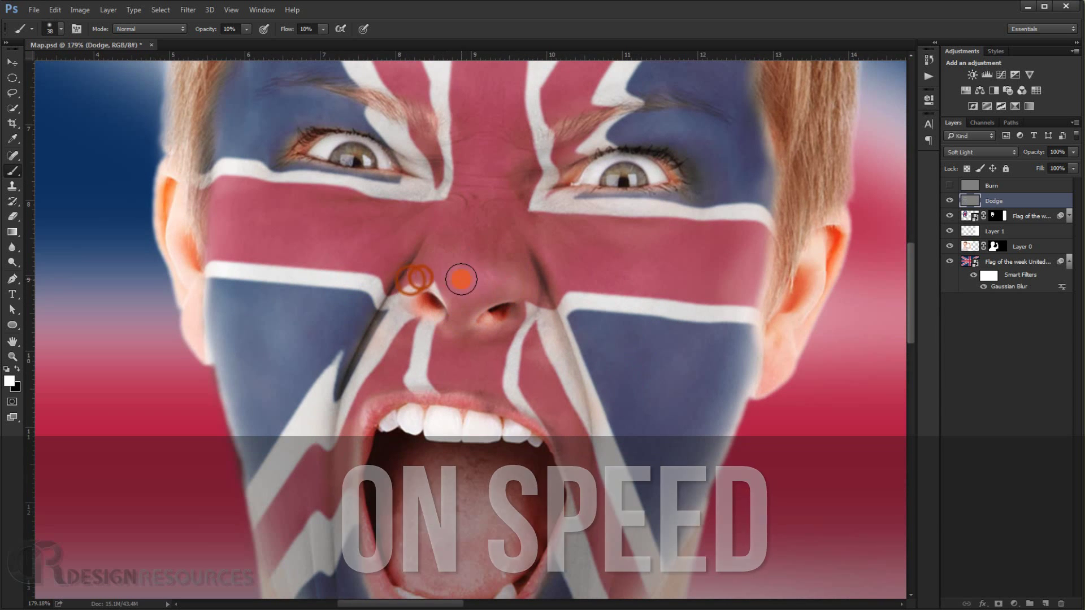
pyautogui.moveTo(431, 372); pyautogui.dragTo(485, 374)
pyautogui.scroll(-8, 551, 359)
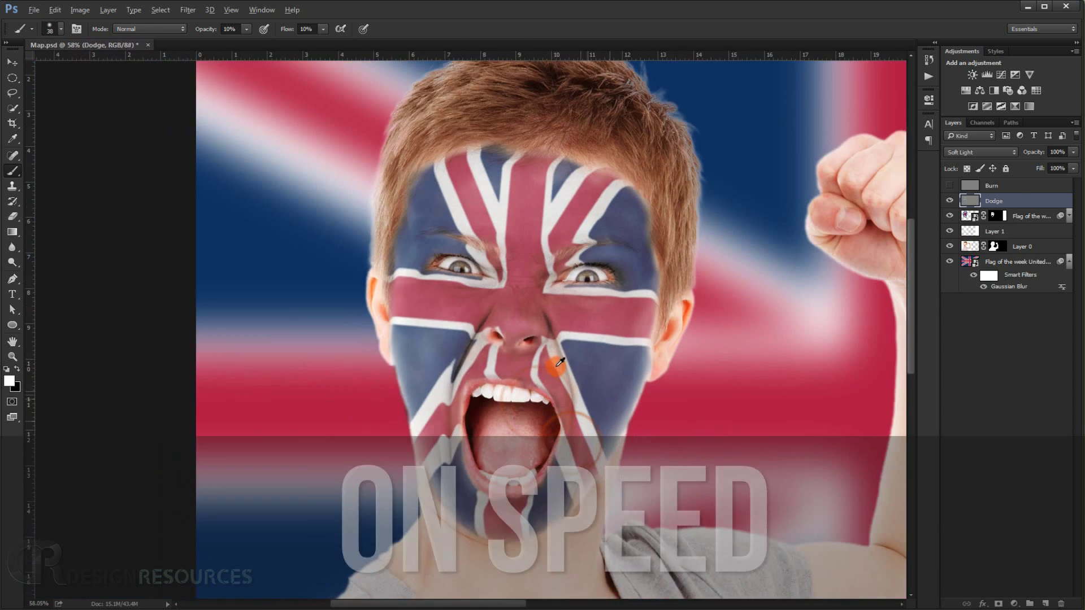
pyautogui.click(950, 202)
pyautogui.click(950, 201)
# Enlarge the brush to size 80 and paint broad white highlights over the forehead and both cheeks on the Dodge layer
pyautogui.press(']')
pyautogui.press(']')
pyautogui.press(']')
pyautogui.press(']')
pyautogui.press(']')
pyautogui.moveTo(510, 241); pyautogui.dragTo(514, 222)
pyautogui.moveTo(477, 305)
pyautogui.mouseDown()
pyautogui.moveTo(490, 361)
pyautogui.moveTo(477, 351)
pyautogui.moveTo(495, 343)
pyautogui.mouseUp()
pyautogui.moveTo(611, 323)
pyautogui.mouseDown()
pyautogui.moveTo(622, 357)
pyautogui.moveTo(590, 313)
pyautogui.moveTo(606, 370)
pyautogui.moveTo(629, 332)
pyautogui.moveTo(601, 395)
pyautogui.mouseUp()
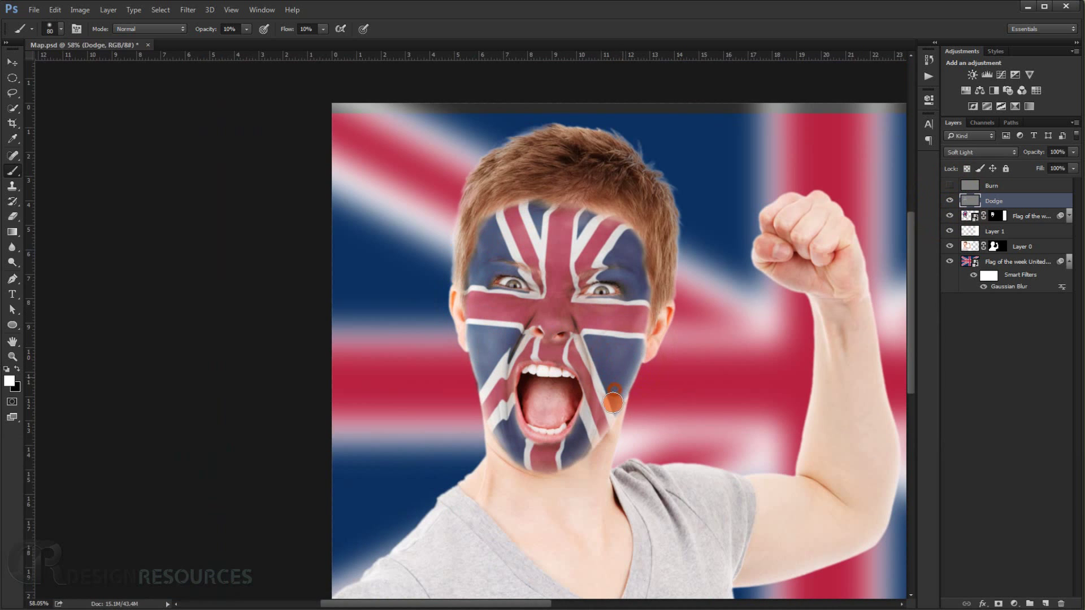
pyautogui.scroll(3, 582, 339)
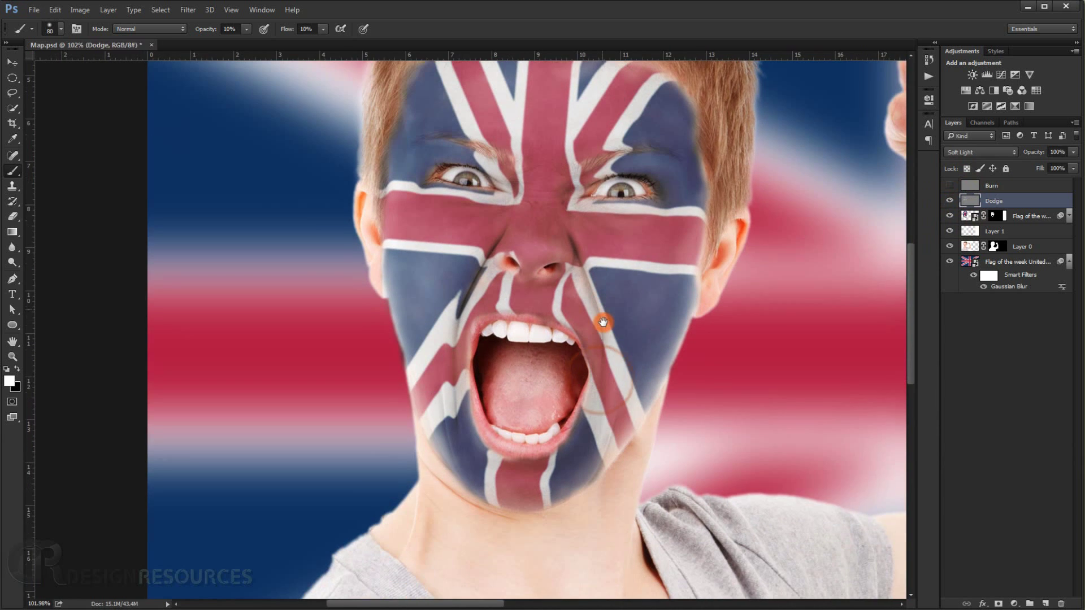
pyautogui.moveTo(603, 322); pyautogui.dragTo(611, 347)
# Show and select the Burn layer, set black as the painting colour, and darken the fold beside the nose with a 33 px brush
pyautogui.click(968, 185)
pyautogui.scroll(2, 549, 304)
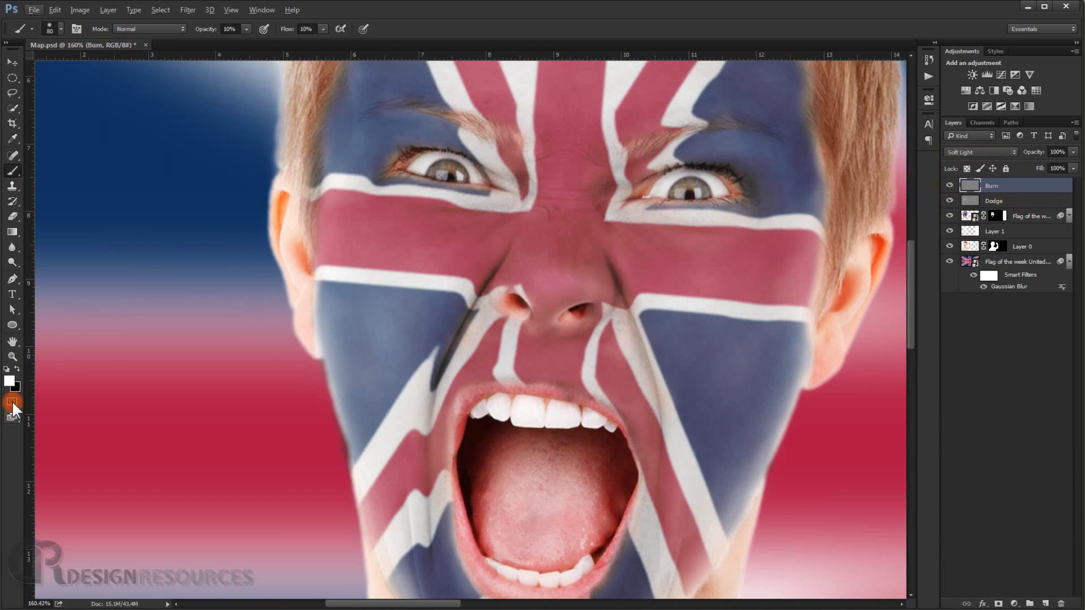
pyautogui.moveTo(600, 312)
pyautogui.mouseDown()
pyautogui.moveTo(593, 338)
pyautogui.moveTo(615, 346)
pyautogui.moveTo(589, 349)
pyautogui.mouseUp()
pyautogui.scroll(2, 588, 331)
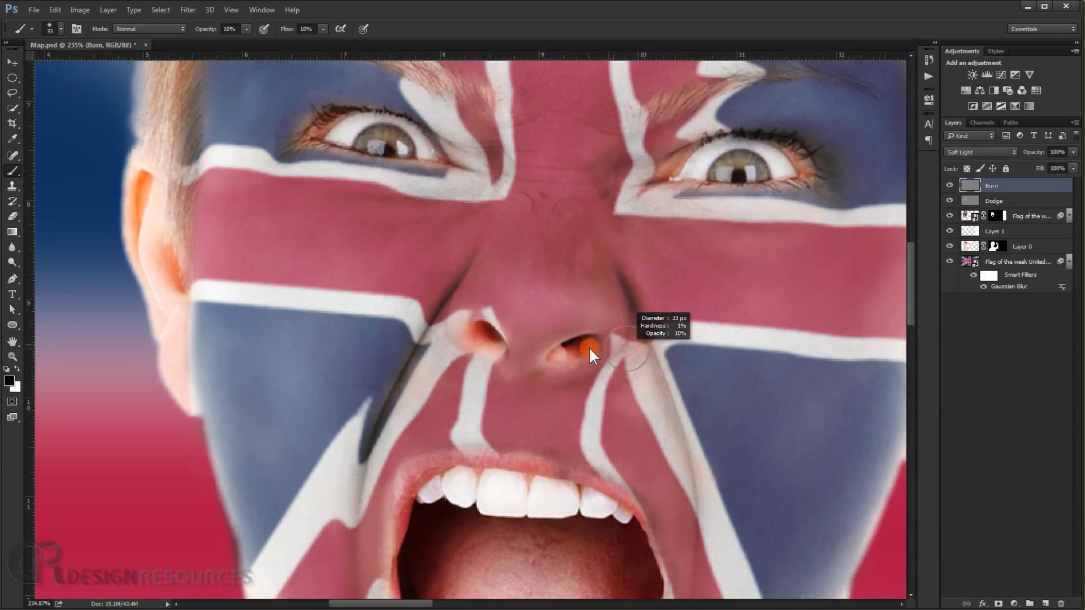
pyautogui.moveTo(627, 290); pyautogui.dragTo(642, 345)
pyautogui.moveTo(647, 348)
pyautogui.mouseDown()
pyautogui.moveTo(664, 412)
pyautogui.moveTo(677, 423)
pyautogui.moveTo(644, 380)
pyautogui.moveTo(696, 513)
pyautogui.moveTo(680, 341)
pyautogui.mouseUp()
pyautogui.moveTo(690, 380); pyautogui.dragTo(686, 406)
pyautogui.moveTo(686, 373); pyautogui.dragTo(683, 441)
# Paint black shadows around the mouth and lower face with brush size 43, then toggle the Burn layer's visibility to compare
pyautogui.scroll(-5, 696, 414)
pyautogui.moveTo(674, 346); pyautogui.dragTo(686, 377)
pyautogui.moveTo(600, 335); pyautogui.dragTo(550, 454)
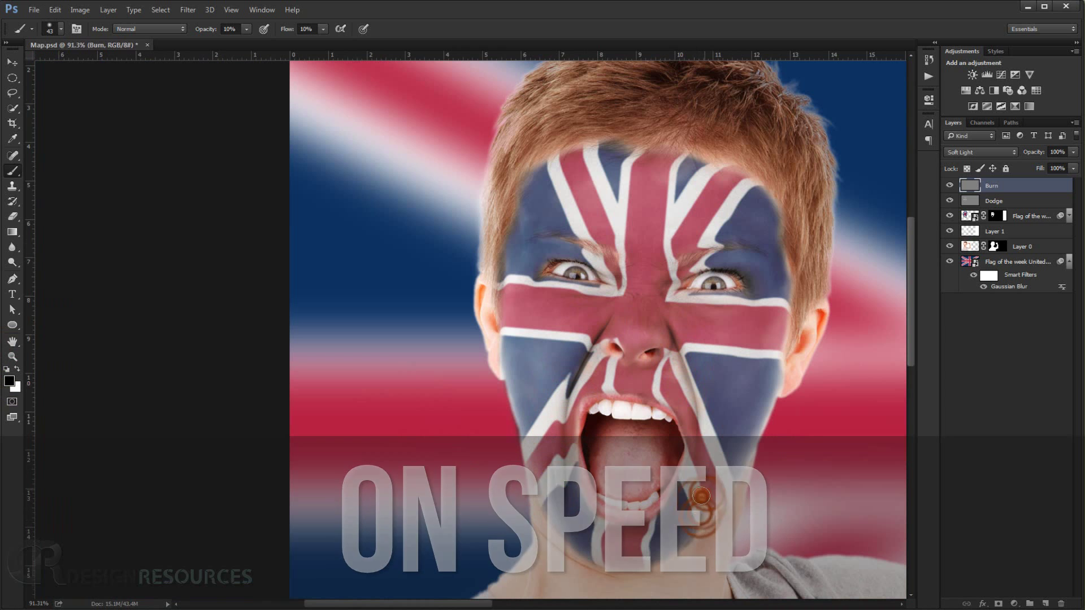
pyautogui.moveTo(685, 500); pyautogui.dragTo(681, 529)
pyautogui.click(950, 185)
pyautogui.click(950, 186)
# Deepen the shadows around the nose, cheek folds and jaw with black brush strokes on the Burn layer
pyautogui.scroll(4, 623, 341)
pyautogui.moveTo(637, 354)
pyautogui.mouseDown()
pyautogui.moveTo(659, 311)
pyautogui.moveTo(646, 309)
pyautogui.moveTo(688, 305)
pyautogui.mouseUp()
pyautogui.scroll(4, 610, 313)
pyautogui.moveTo(618, 296)
pyautogui.mouseDown()
pyautogui.moveTo(580, 308)
pyautogui.moveTo(577, 286)
pyautogui.moveTo(592, 297)
pyautogui.moveTo(569, 267)
pyautogui.mouseUp()
pyautogui.moveTo(480, 302); pyautogui.dragTo(537, 303)
pyautogui.moveTo(431, 287); pyautogui.dragTo(492, 235)
pyautogui.scroll(-6, 576, 271)
pyautogui.moveTo(612, 278)
pyautogui.mouseDown()
pyautogui.moveTo(658, 276)
pyautogui.moveTo(657, 295)
pyautogui.moveTo(696, 272)
pyautogui.moveTo(659, 289)
pyautogui.moveTo(696, 289)
pyautogui.moveTo(663, 297)
pyautogui.moveTo(703, 269)
pyautogui.moveTo(621, 292)
pyautogui.moveTo(637, 296)
pyautogui.moveTo(567, 272)
pyautogui.moveTo(625, 256)
pyautogui.moveTo(601, 259)
pyautogui.mouseUp()
pyautogui.moveTo(690, 480); pyautogui.dragTo(610, 387)
pyautogui.scroll(6, 626, 384)
pyautogui.moveTo(621, 307)
pyautogui.mouseDown()
pyautogui.moveTo(624, 336)
pyautogui.moveTo(629, 323)
pyautogui.mouseUp()
# Adjust the brush opacity and flow, then paint further black shadows along the facial folds and edges on the Burn layer
pyautogui.moveTo(205, 29); pyautogui.dragTo(210, 29)
pyautogui.moveTo(287, 29); pyautogui.dragTo(292, 29)
pyautogui.moveTo(557, 141)
pyautogui.mouseDown()
pyautogui.moveTo(606, 245)
pyautogui.moveTo(546, 207)
pyautogui.moveTo(496, 223)
pyautogui.mouseUp()
pyautogui.moveTo(549, 191)
pyautogui.mouseDown()
pyautogui.moveTo(450, 212)
pyautogui.moveTo(390, 167)
pyautogui.moveTo(315, 286)
pyautogui.mouseUp()
pyautogui.moveTo(310, 388)
pyautogui.mouseDown()
pyautogui.moveTo(314, 446)
pyautogui.moveTo(276, 458)
pyautogui.mouseUp()
pyautogui.scroll(-3, 584, 375)
pyautogui.moveTo(584, 376); pyautogui.dragTo(605, 416)
pyautogui.scroll(3, 646, 286)
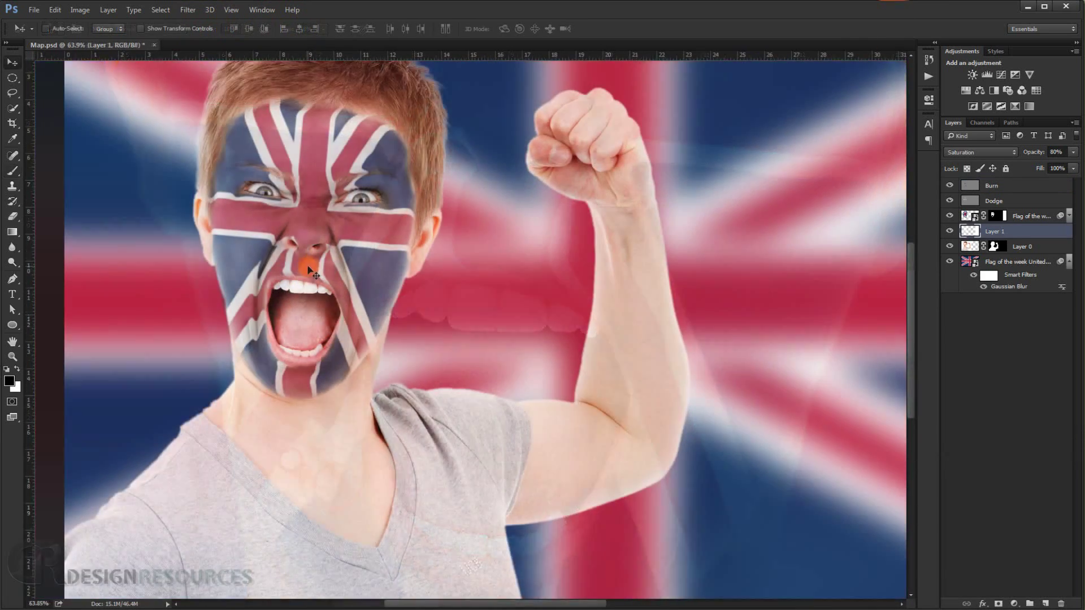
# Examine the painted face up close and compare it with the Burn layer hidden and shown
pyautogui.moveTo(310, 198); pyautogui.dragTo(355, 247)
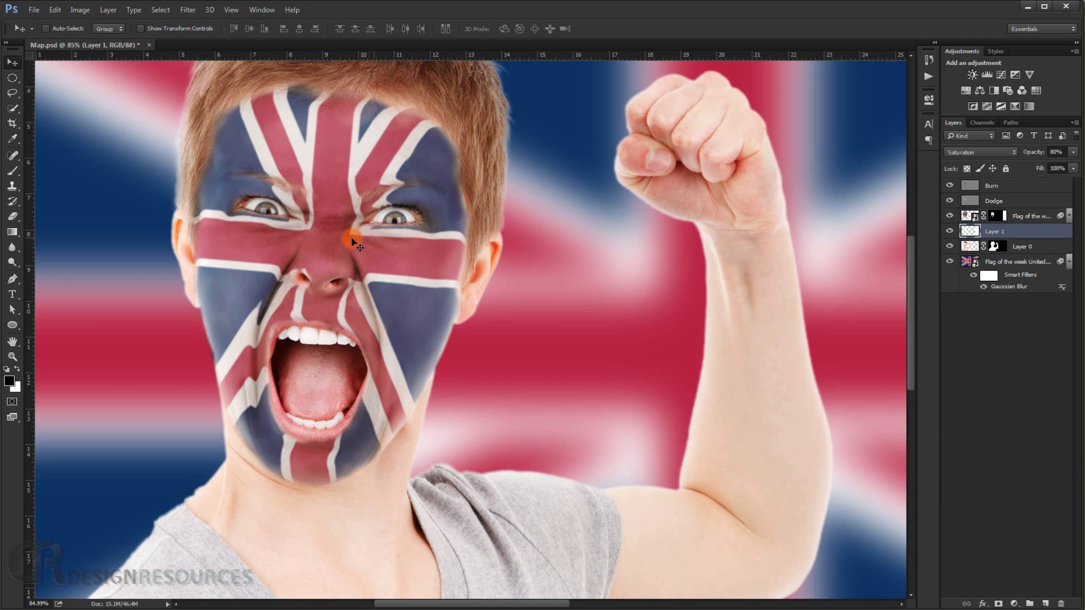
pyautogui.moveTo(361, 267); pyautogui.dragTo(419, 275)
pyautogui.moveTo(326, 362); pyautogui.dragTo(335, 352)
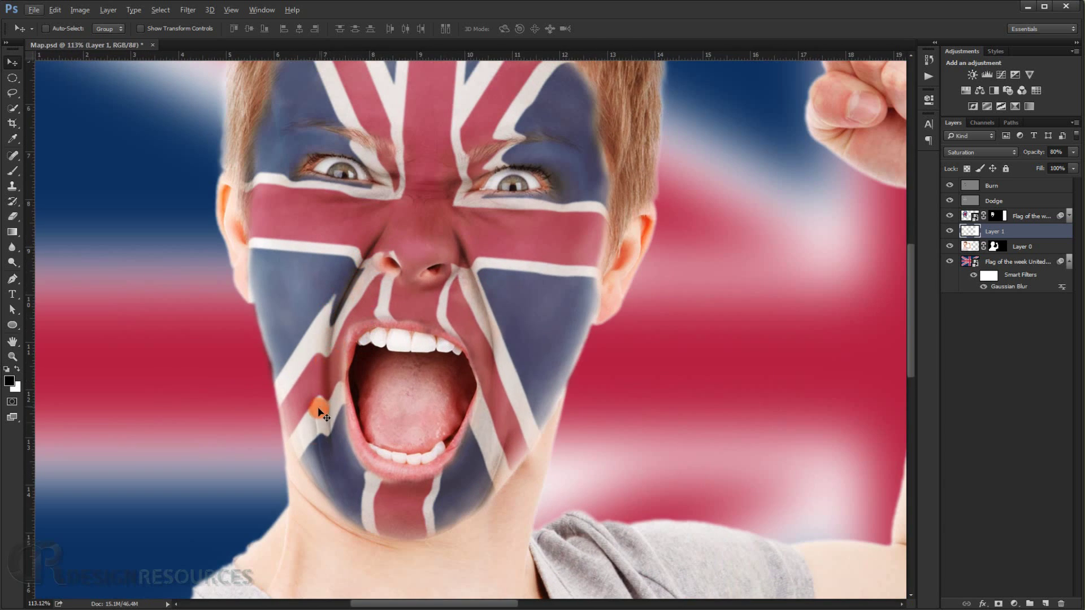
pyautogui.click(950, 186)
pyautogui.click(950, 187)
pyautogui.click(950, 186)
pyautogui.click(950, 187)
pyautogui.moveTo(525, 287); pyautogui.dragTo(490, 325)
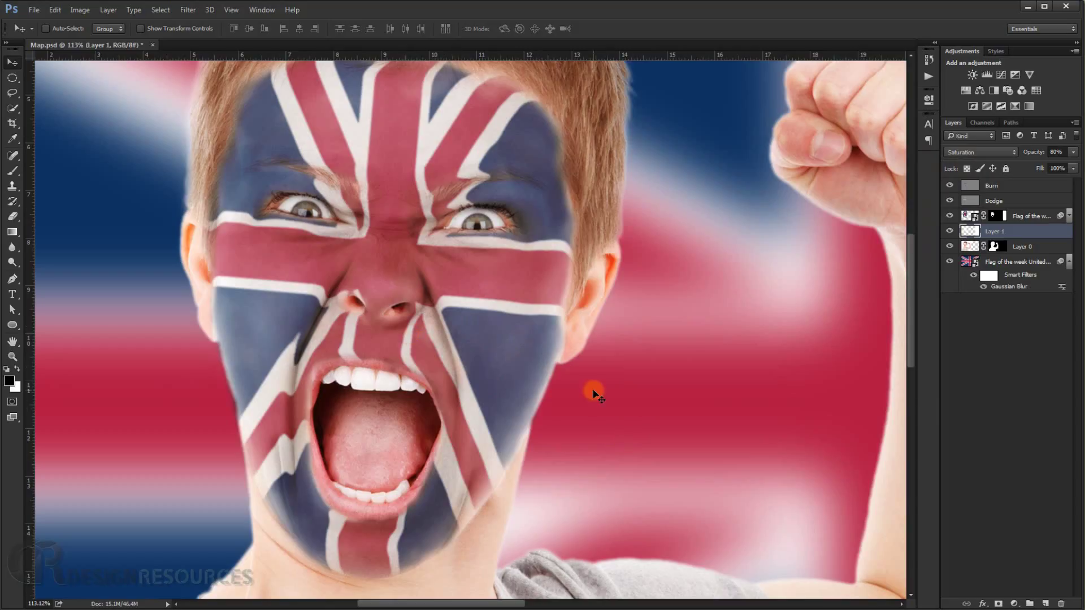
# Add a Levels adjustment layer above Layer 1 with the black input level at 13 and the midtones at 0.86
pyautogui.click(1015, 603)
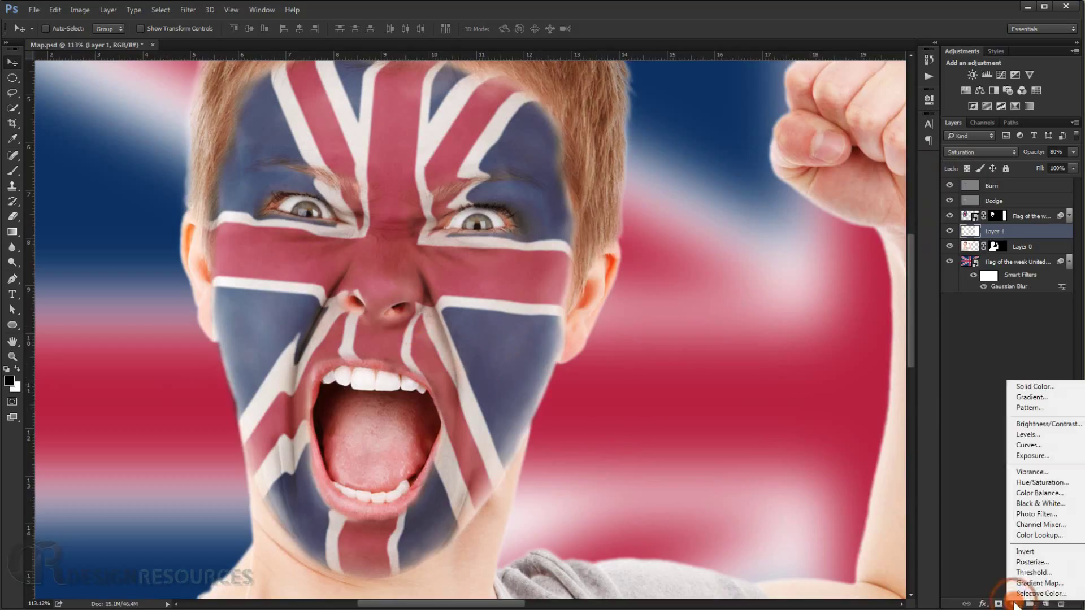
pyautogui.click(1050, 440)
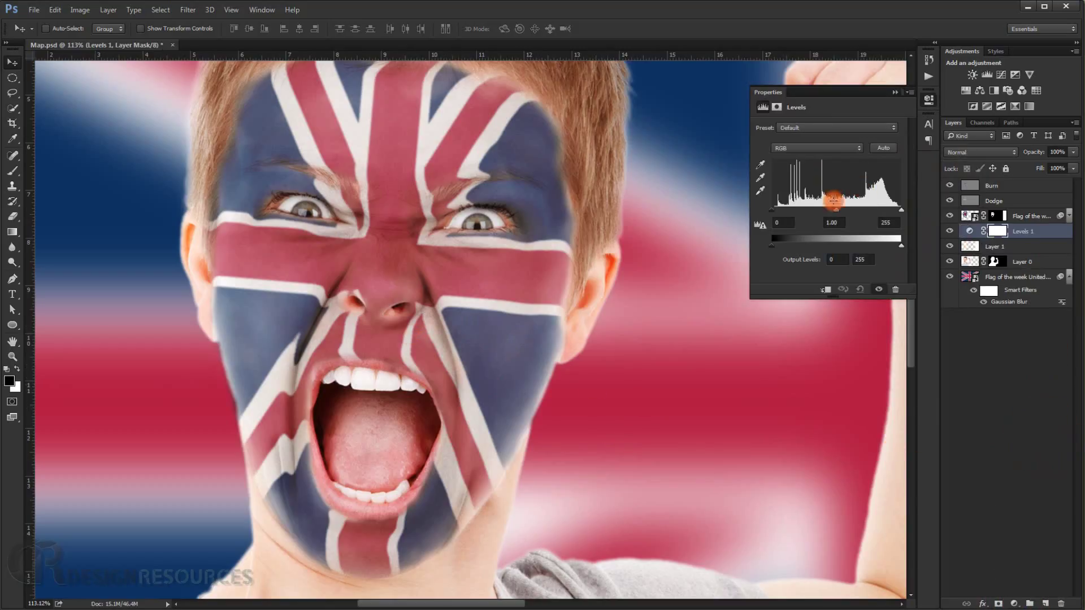
pyautogui.moveTo(839, 209); pyautogui.dragTo(845, 209)
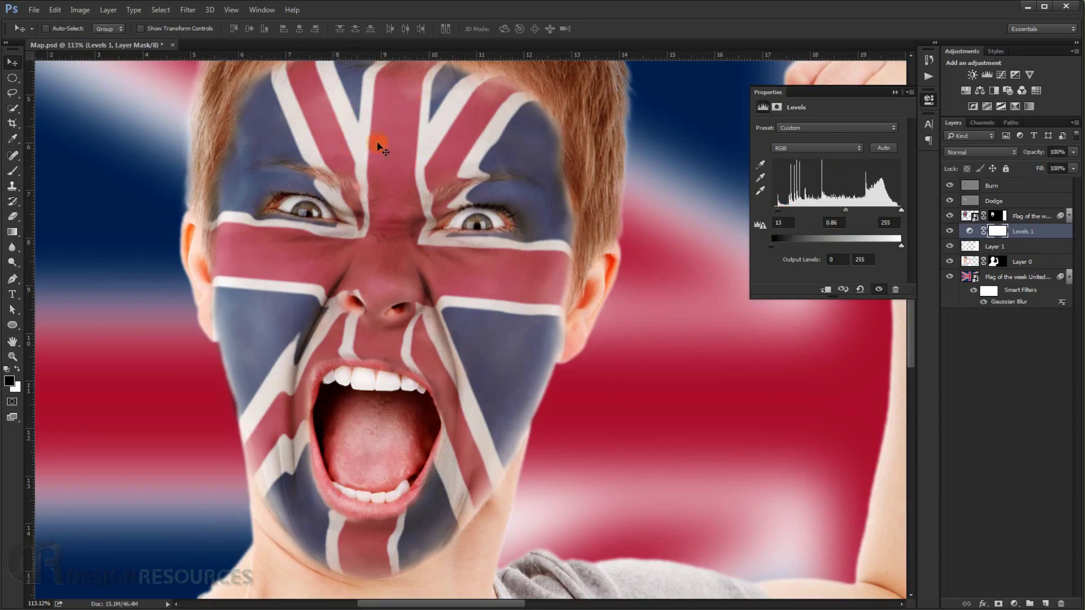
pyautogui.click(897, 93)
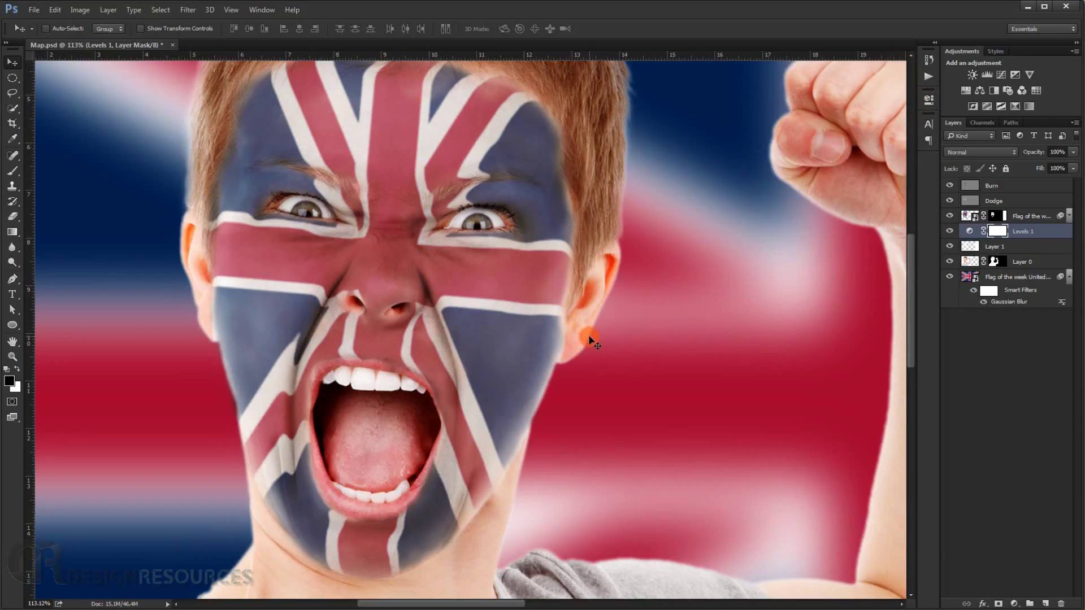
# Add a Levels adjustment layer directly above Layer 0 and clip it to that layer
pyautogui.scroll(-5, 435, 257)
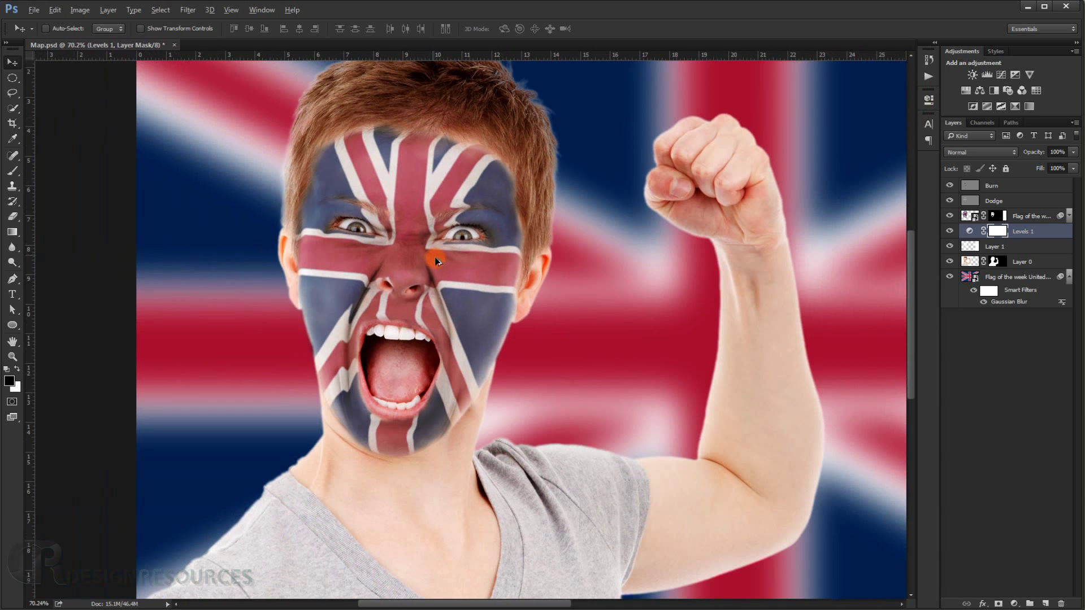
pyautogui.moveTo(601, 376); pyautogui.dragTo(532, 339)
pyautogui.scroll(-3, 455, 330)
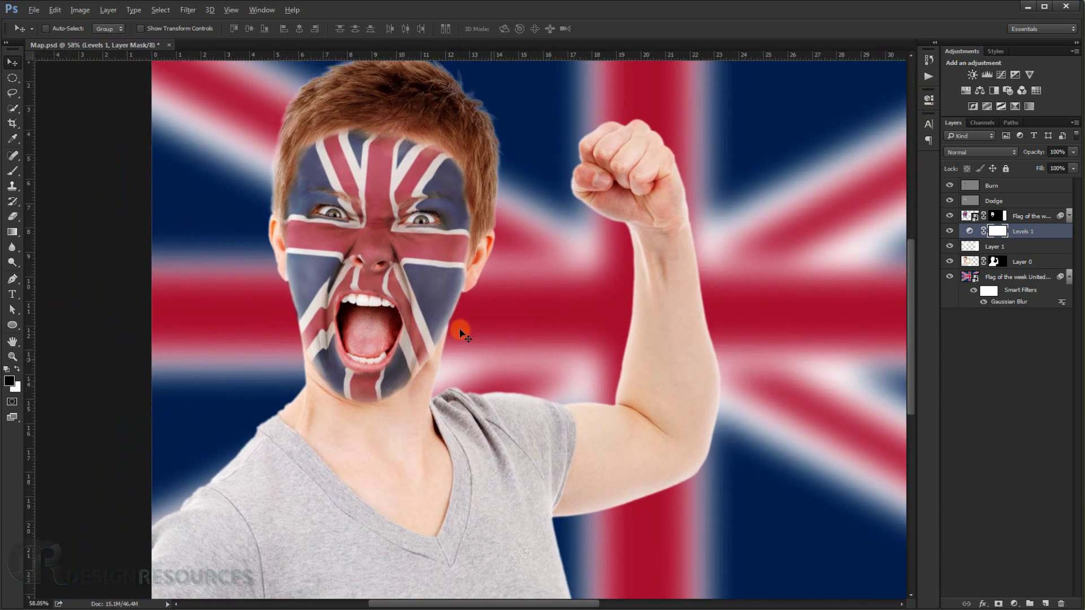
pyautogui.moveTo(460, 333); pyautogui.dragTo(455, 334)
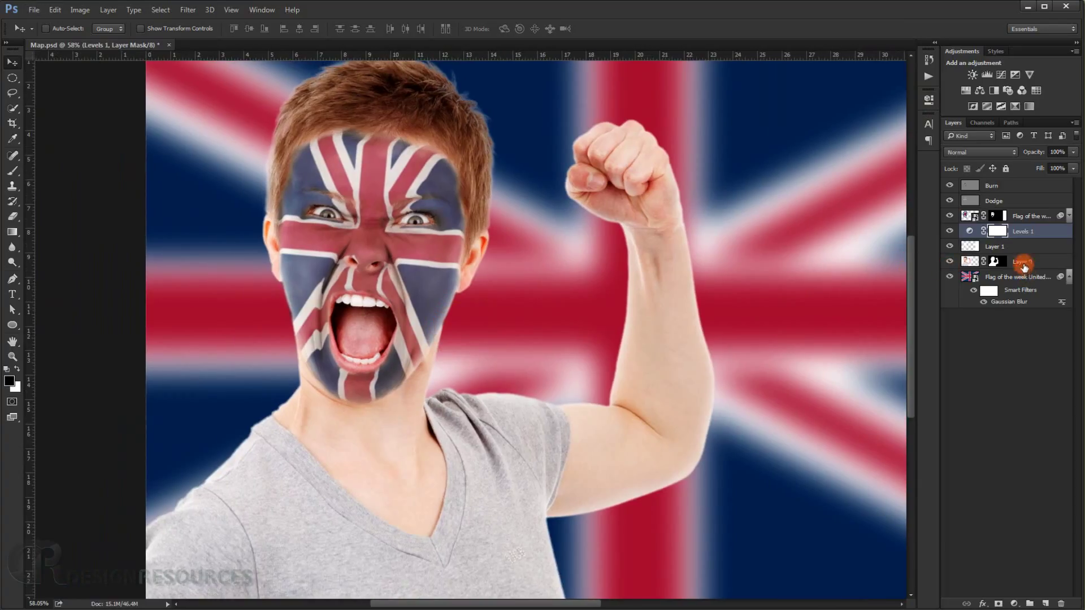
pyautogui.click(1021, 263)
pyautogui.click(950, 262)
pyautogui.click(950, 262)
pyautogui.click(1014, 604)
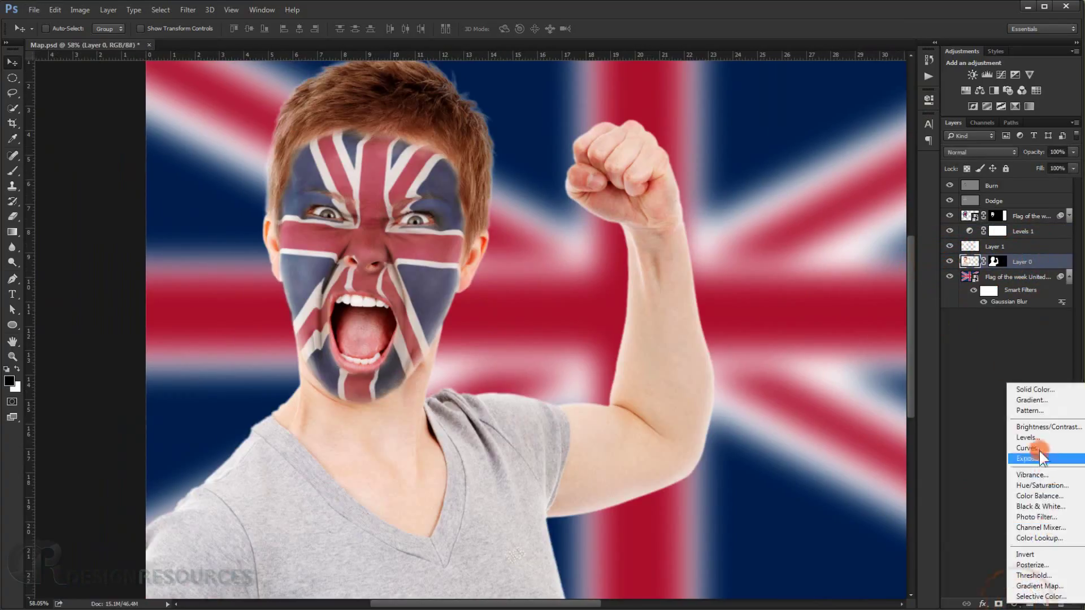
pyautogui.click(1034, 443)
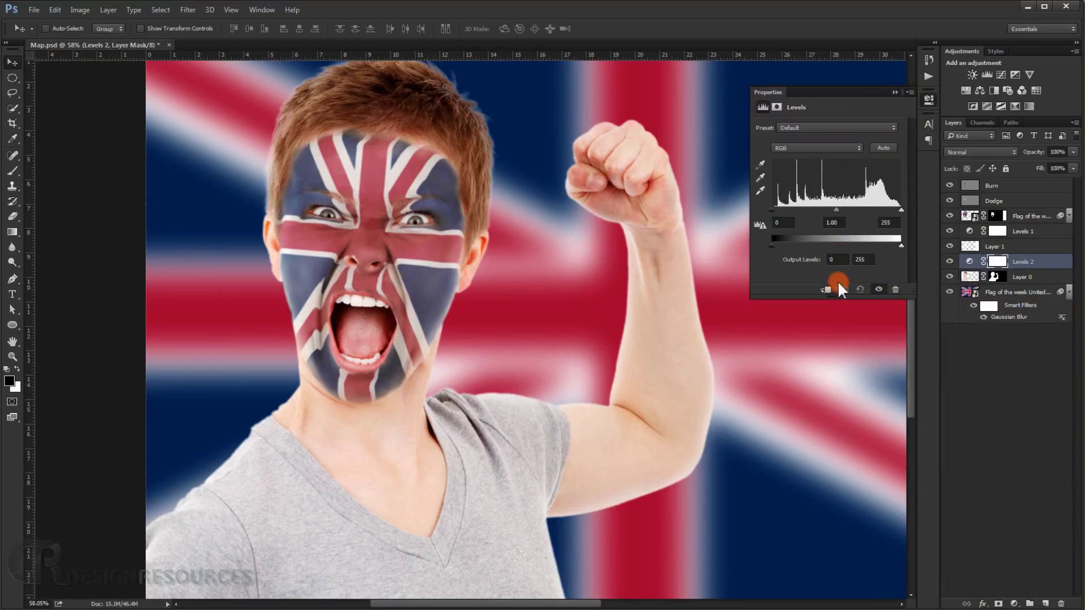
pyautogui.click(825, 290)
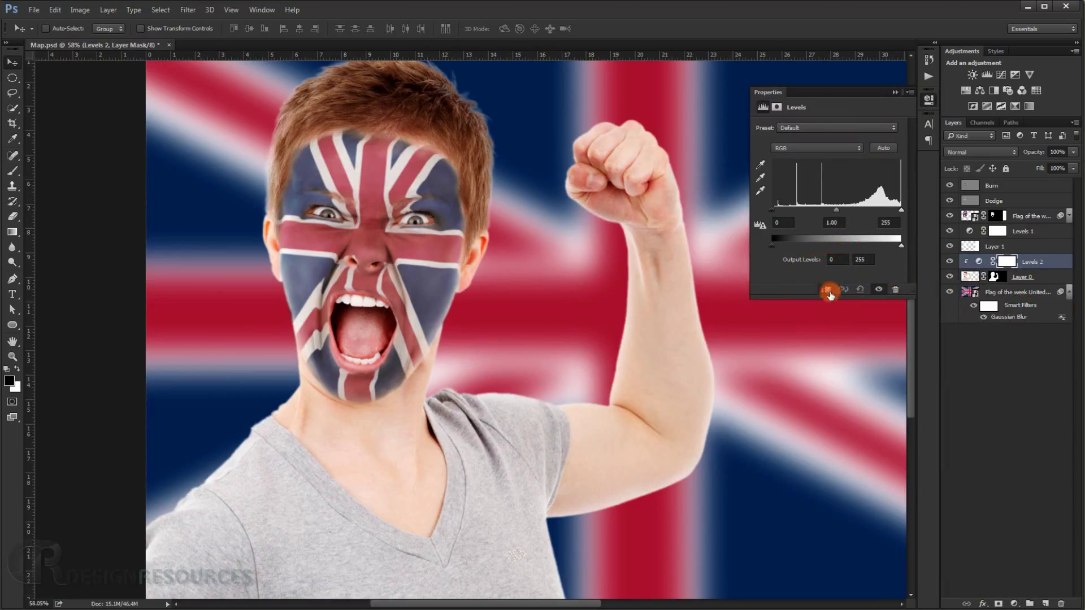
# Set the clipped Levels adjustment's black input level to 15 and its midtones to 0.81
pyautogui.moveTo(772, 208); pyautogui.dragTo(779, 209)
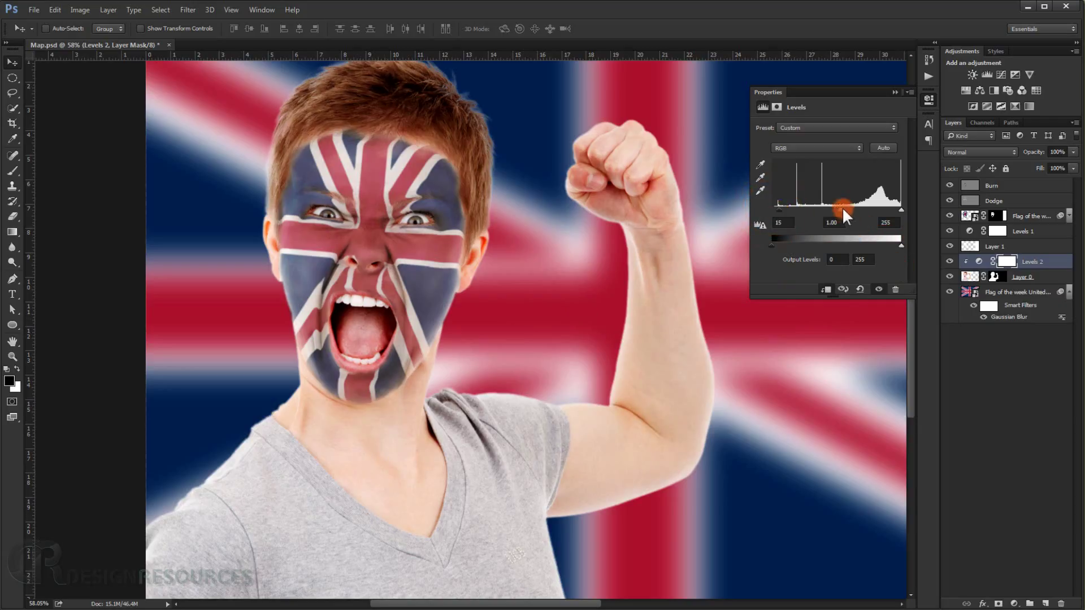
pyautogui.moveTo(846, 215); pyautogui.dragTo(851, 216)
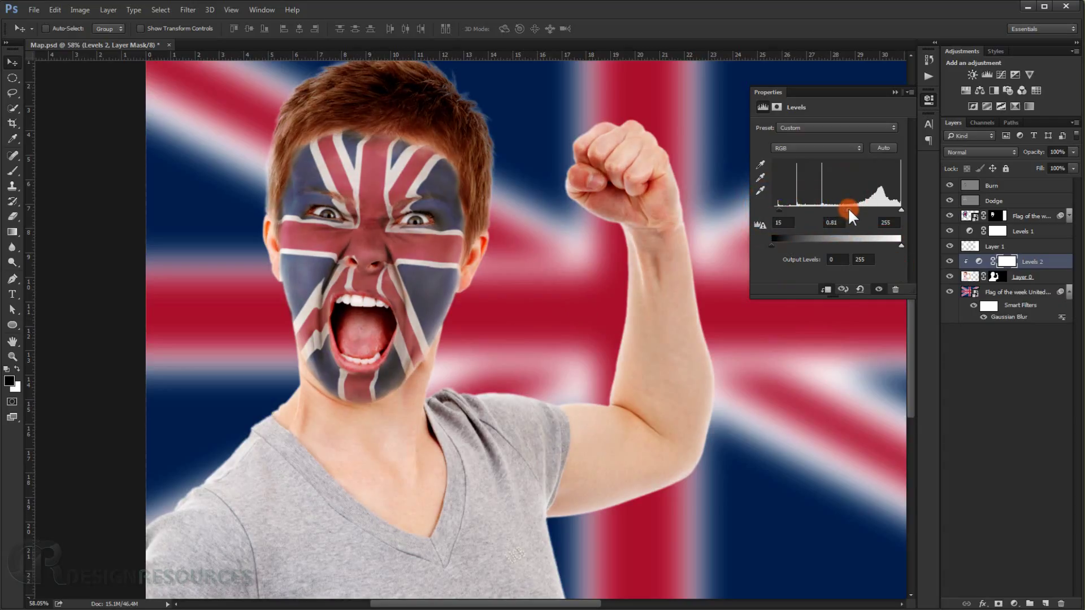
pyautogui.click(897, 91)
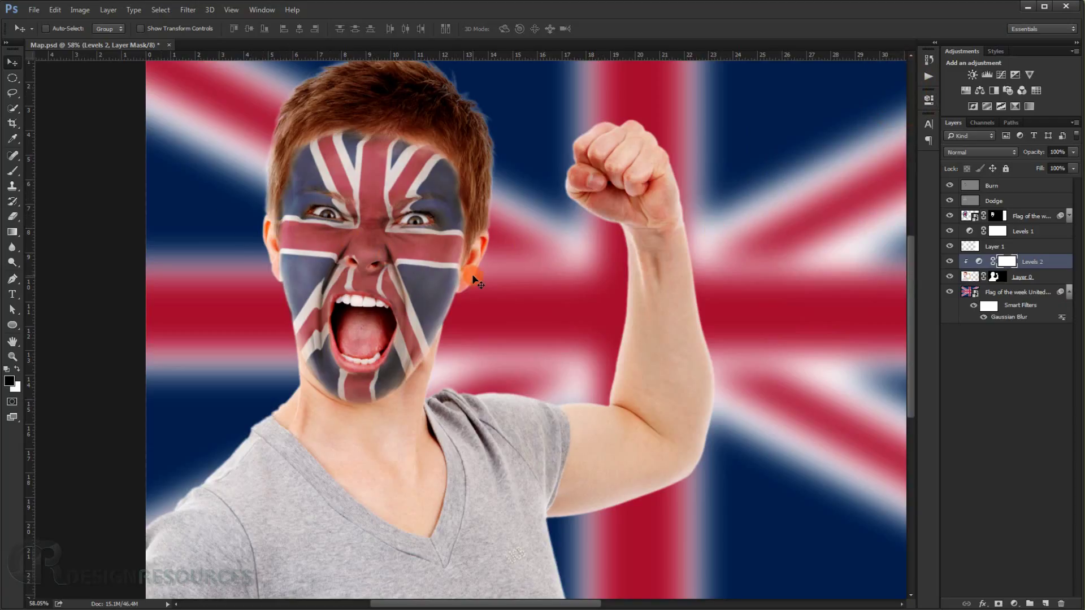
pyautogui.moveTo(512, 261); pyautogui.dragTo(474, 256)
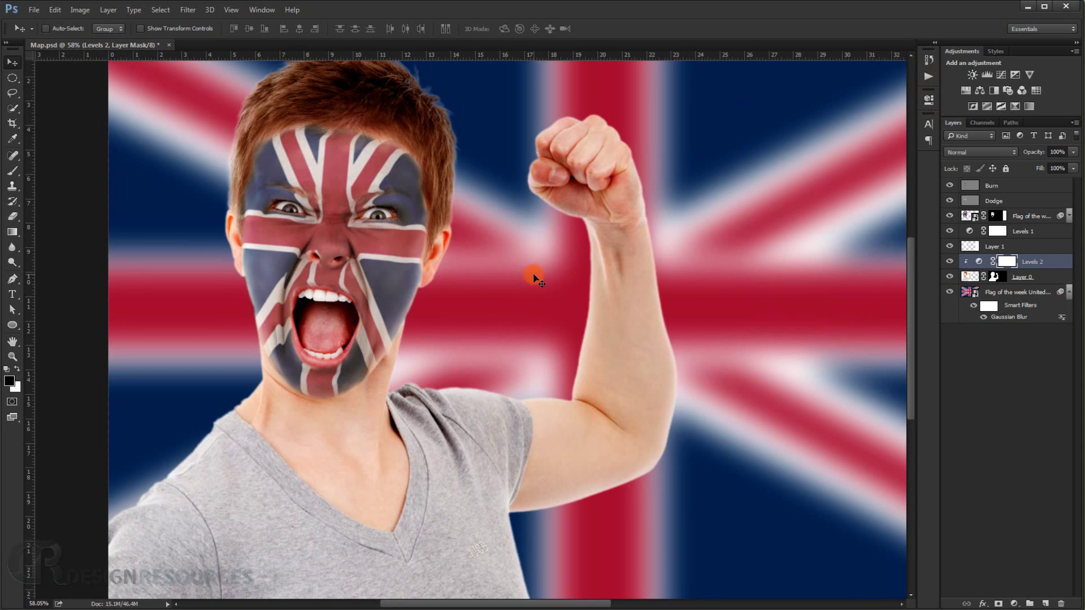